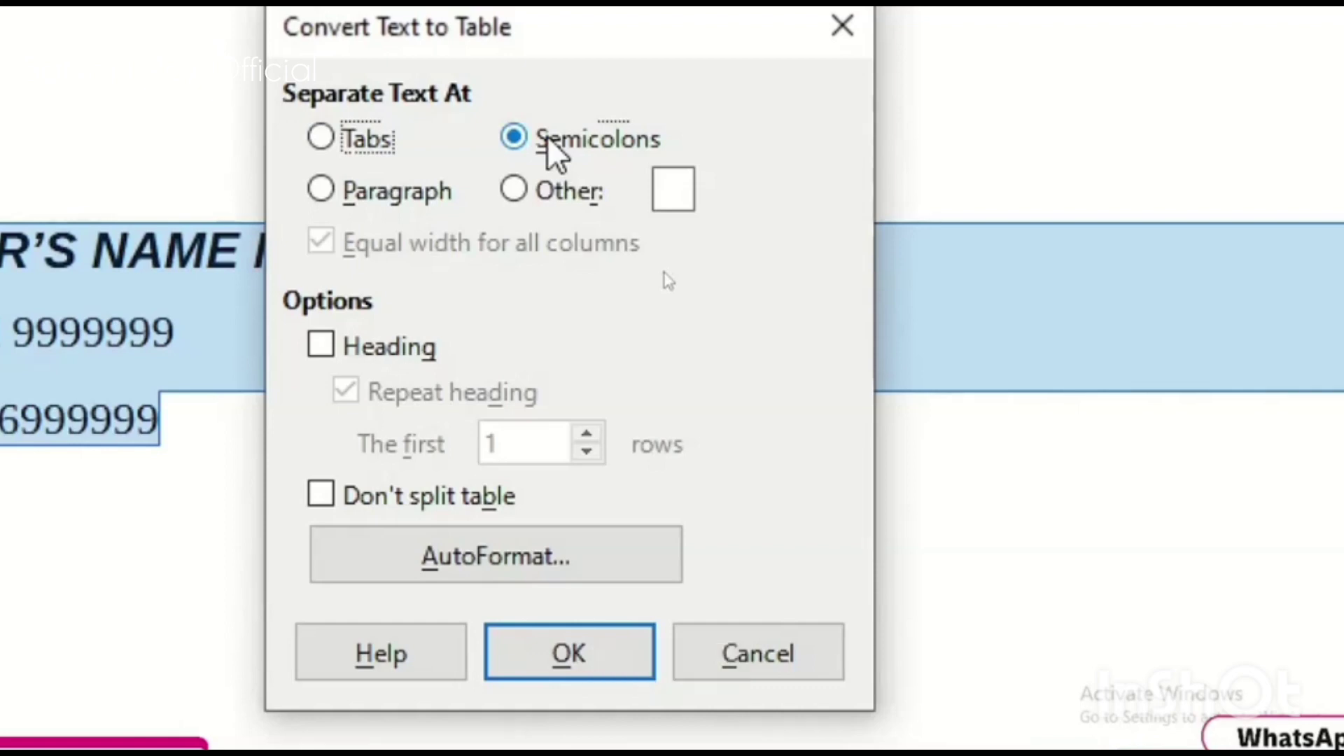
- Try to convert the selected list to a table with Other as the separator
{"action": "left_click", "coordinate": [364, 188]}
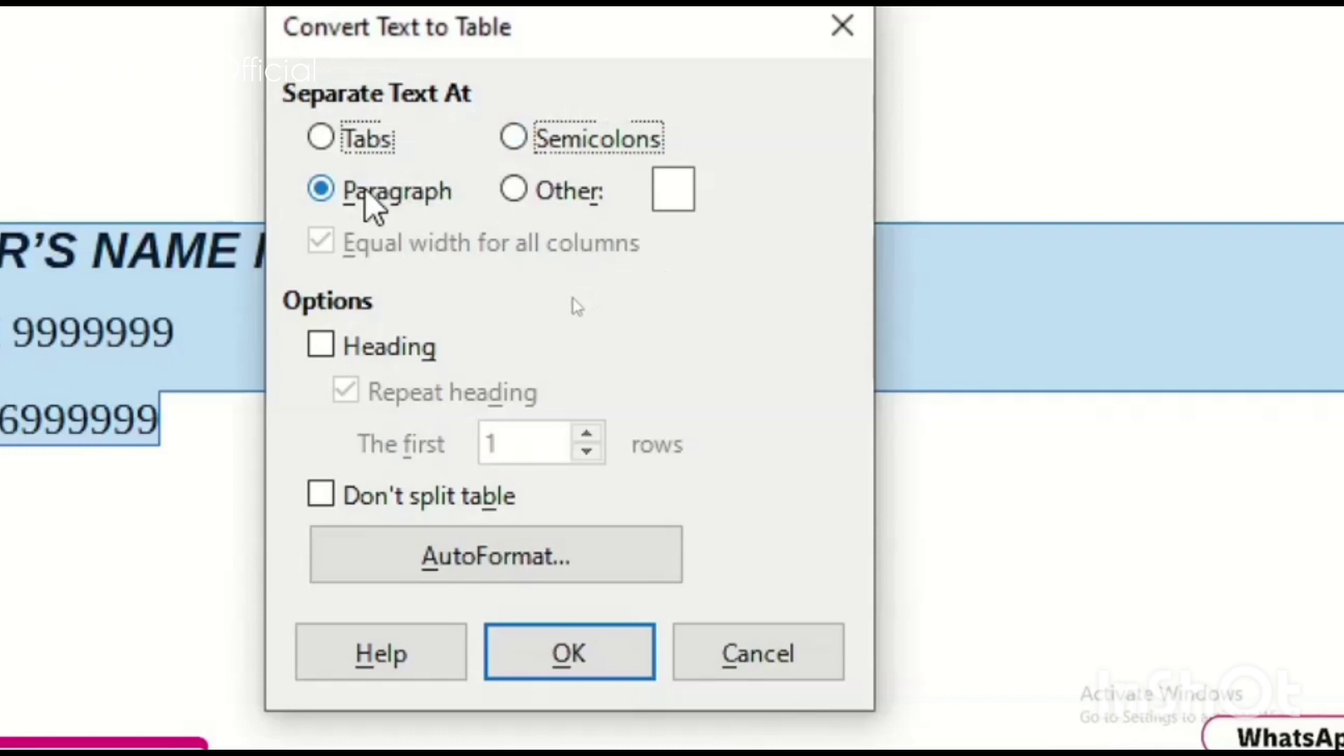
{"action": "left_click", "coordinate": [586, 199]}
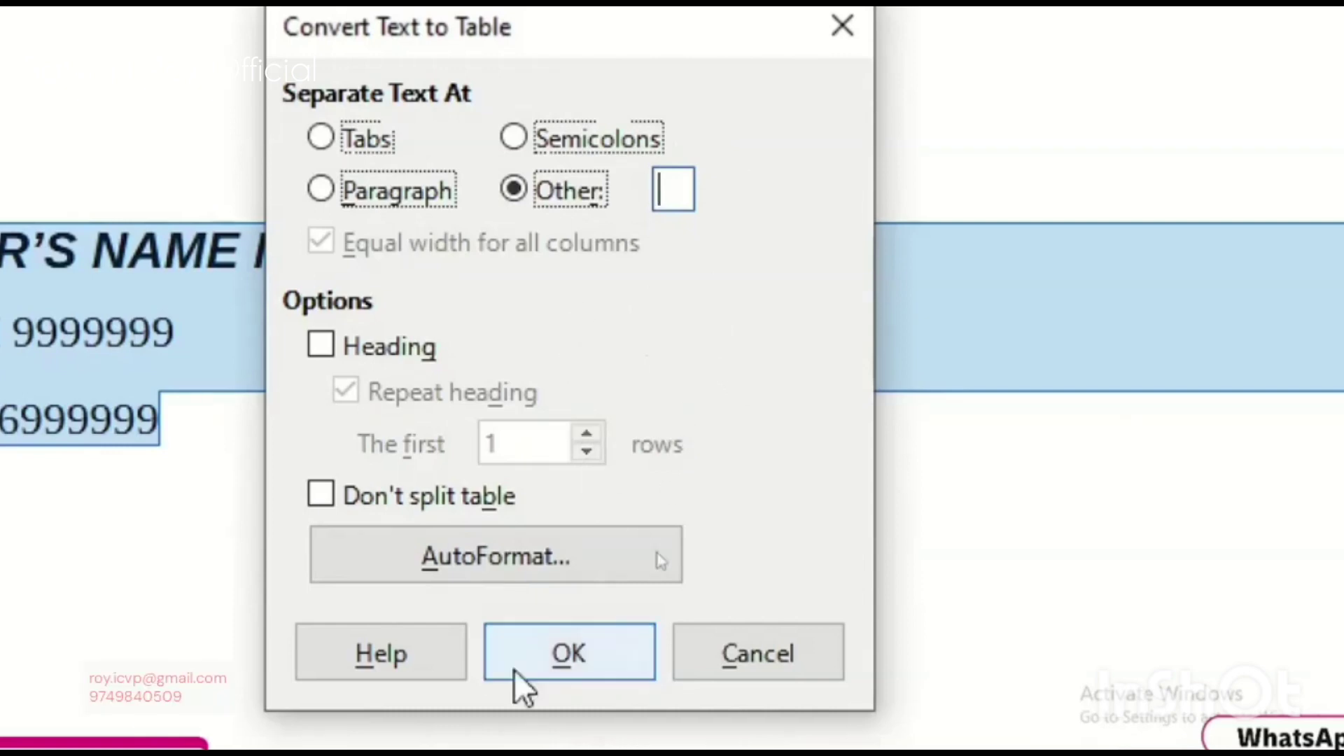
{"action": "left_click", "coordinate": [584, 622]}
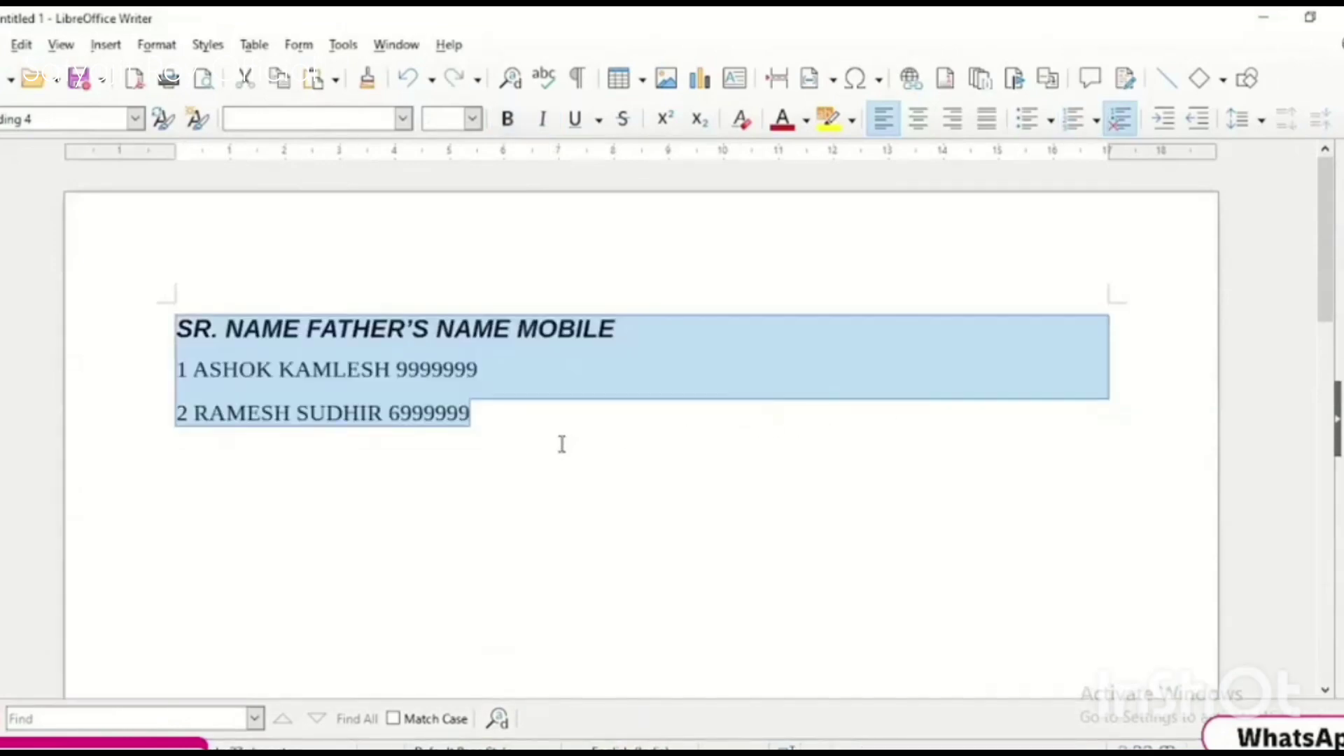
{"action": "left_click", "coordinate": [560, 450]}
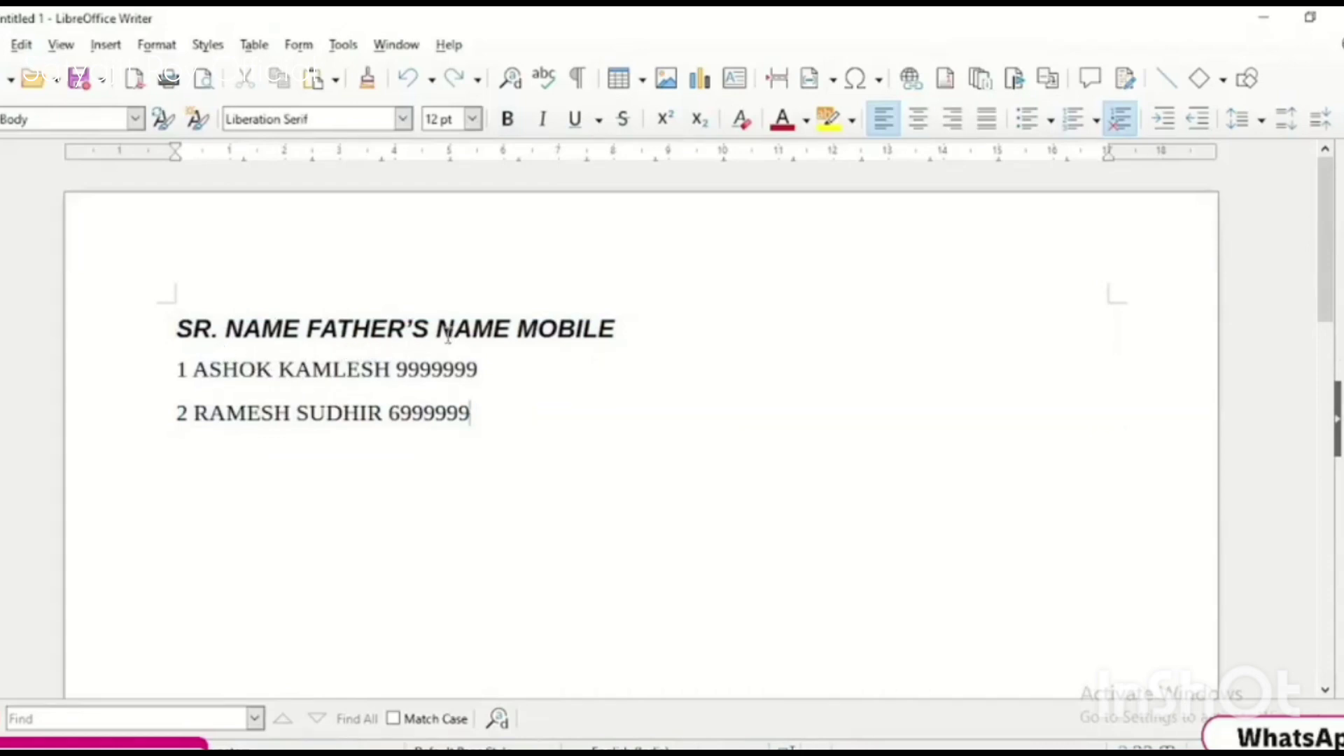
{"action": "scroll", "coordinate": [378, 330], "scroll_direction": "up", "scroll_amount": 1}
{"action": "scroll", "coordinate": [523, 482], "scroll_direction": "up", "scroll_amount": 1}
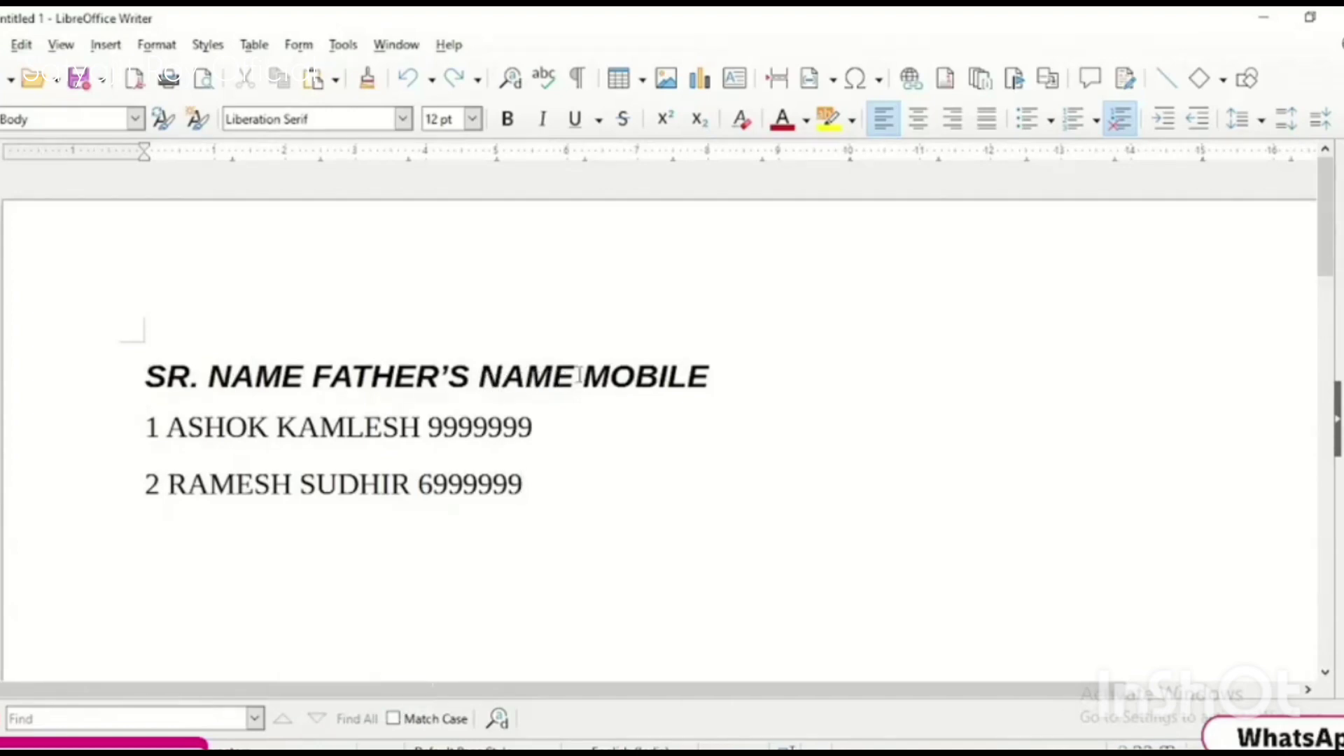
{"action": "left_click_drag", "start_coordinate": [576, 376], "coordinate": [478, 376]}
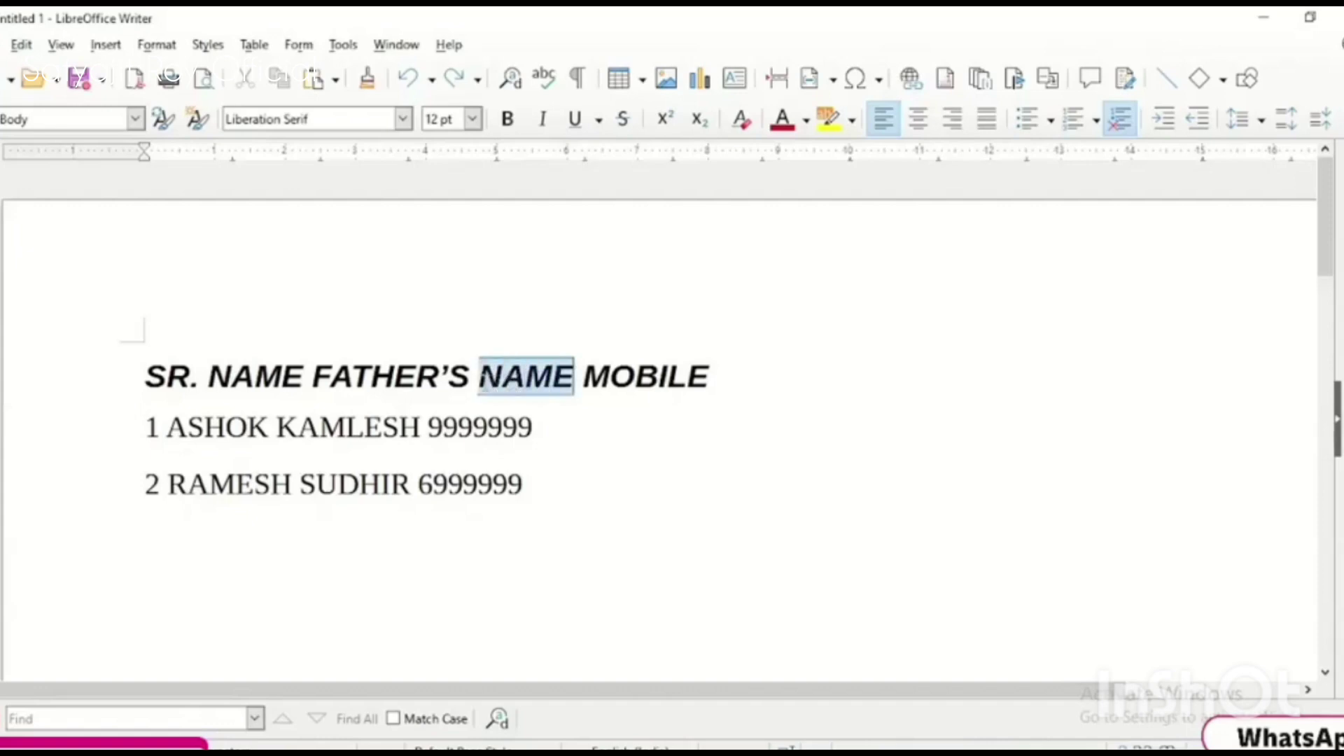
{"action": "left_click", "coordinate": [561, 449]}
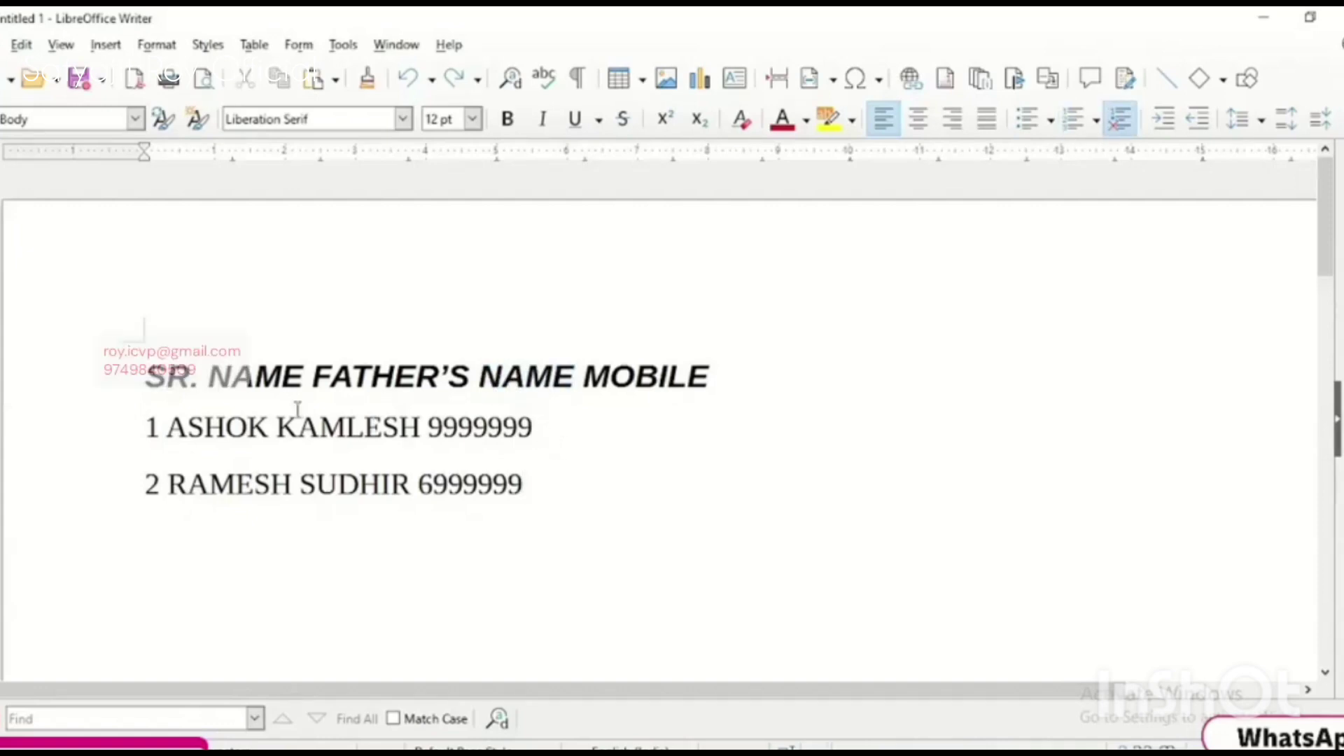
- Insert semicolons after SR., NAME, FATHER'S NAME and MOBILE in the heading line
{"action": "left_click", "coordinate": [205, 384]}
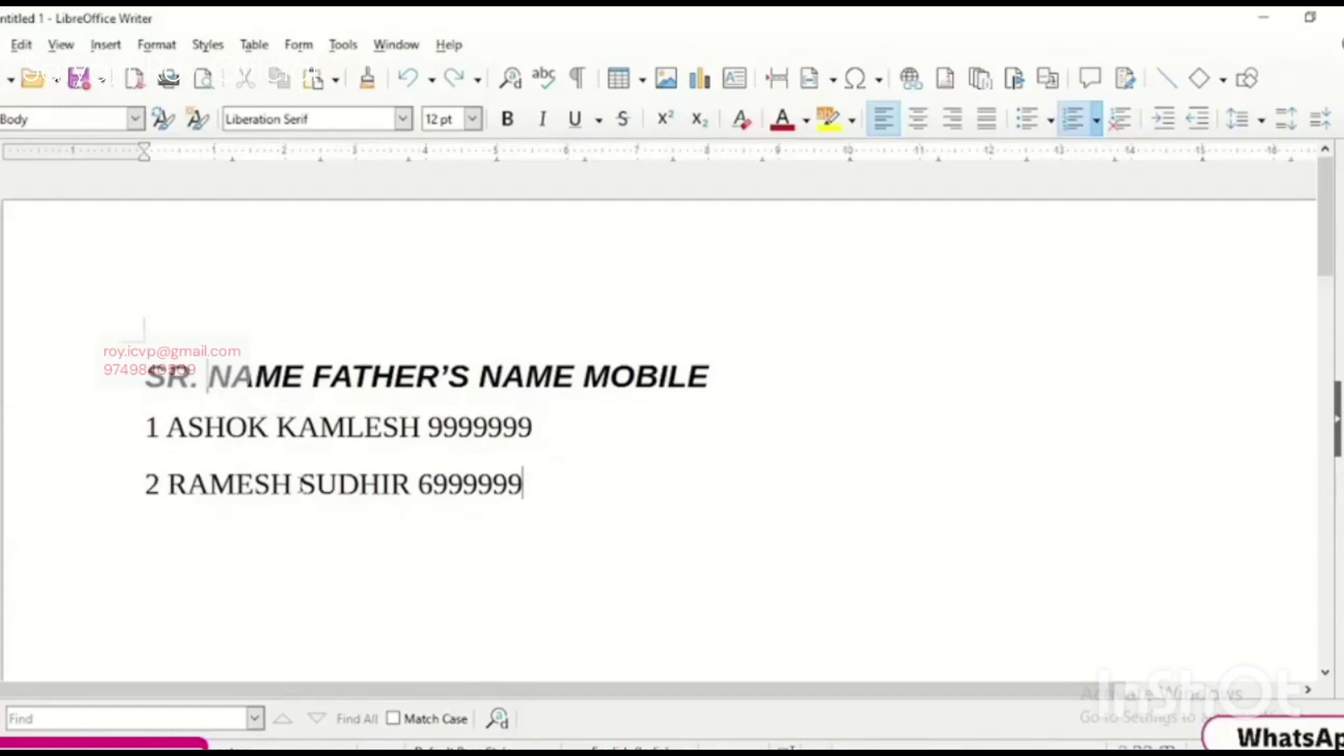
{"action": "key", "text": "BackSpace"}
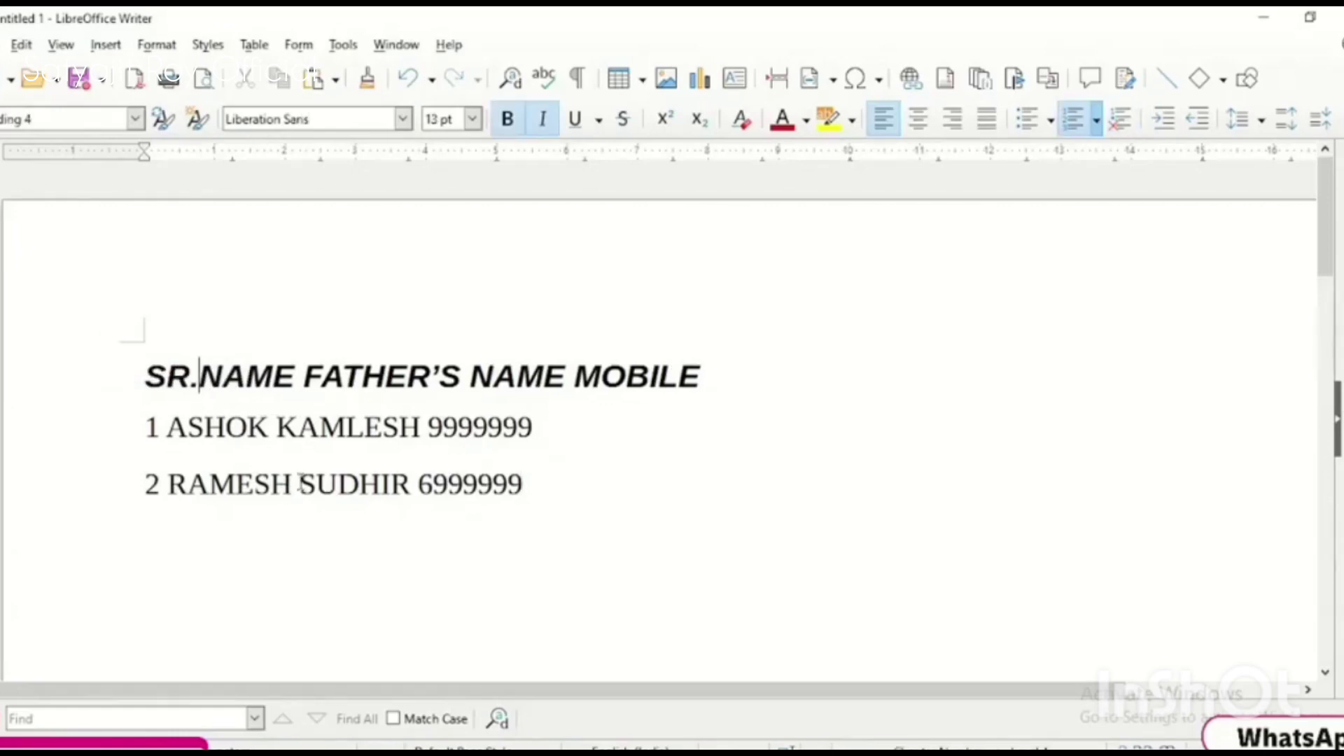
{"action": "type", "text": ":"}
{"action": "key", "text": "BackSpace"}
{"action": "type", "text": ";"}
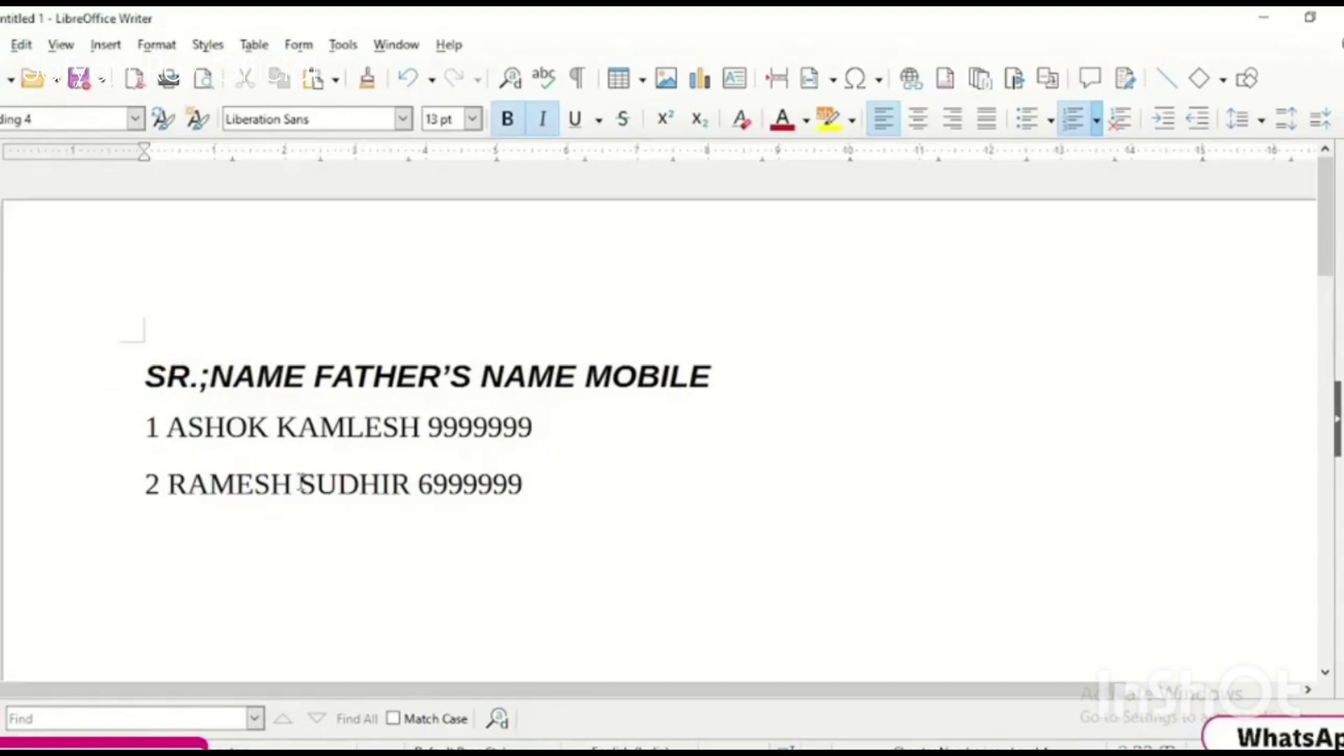
{"action": "left_click", "coordinate": [324, 378]}
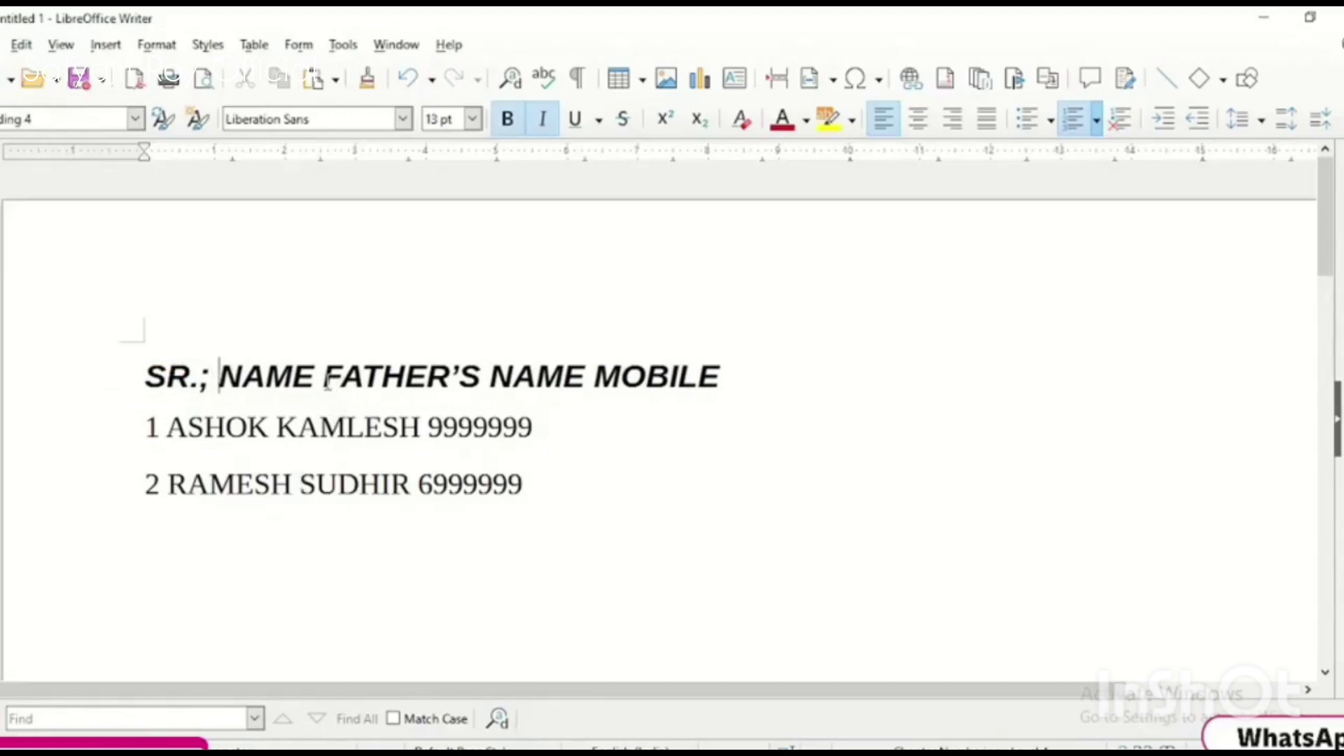
{"action": "type", "text": ";"}
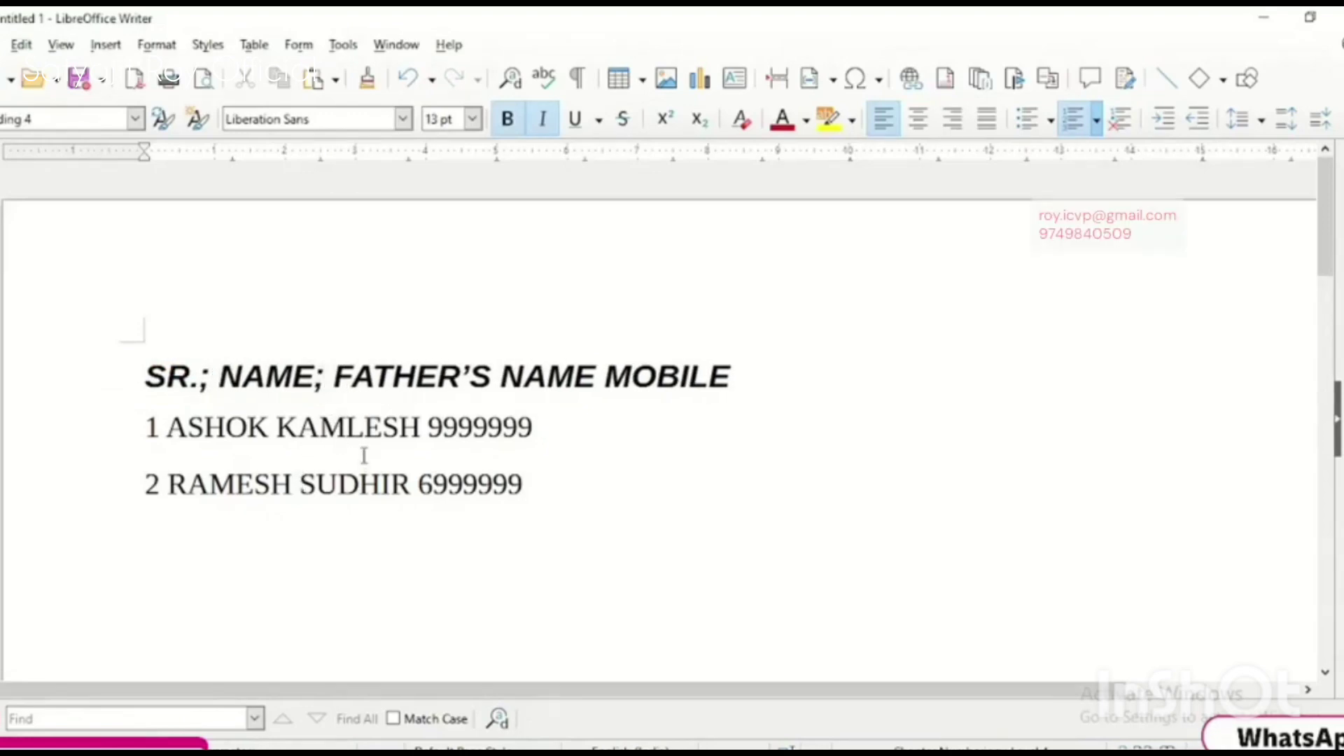
{"action": "left_click", "coordinate": [594, 378]}
{"action": "type", "text": ";"}
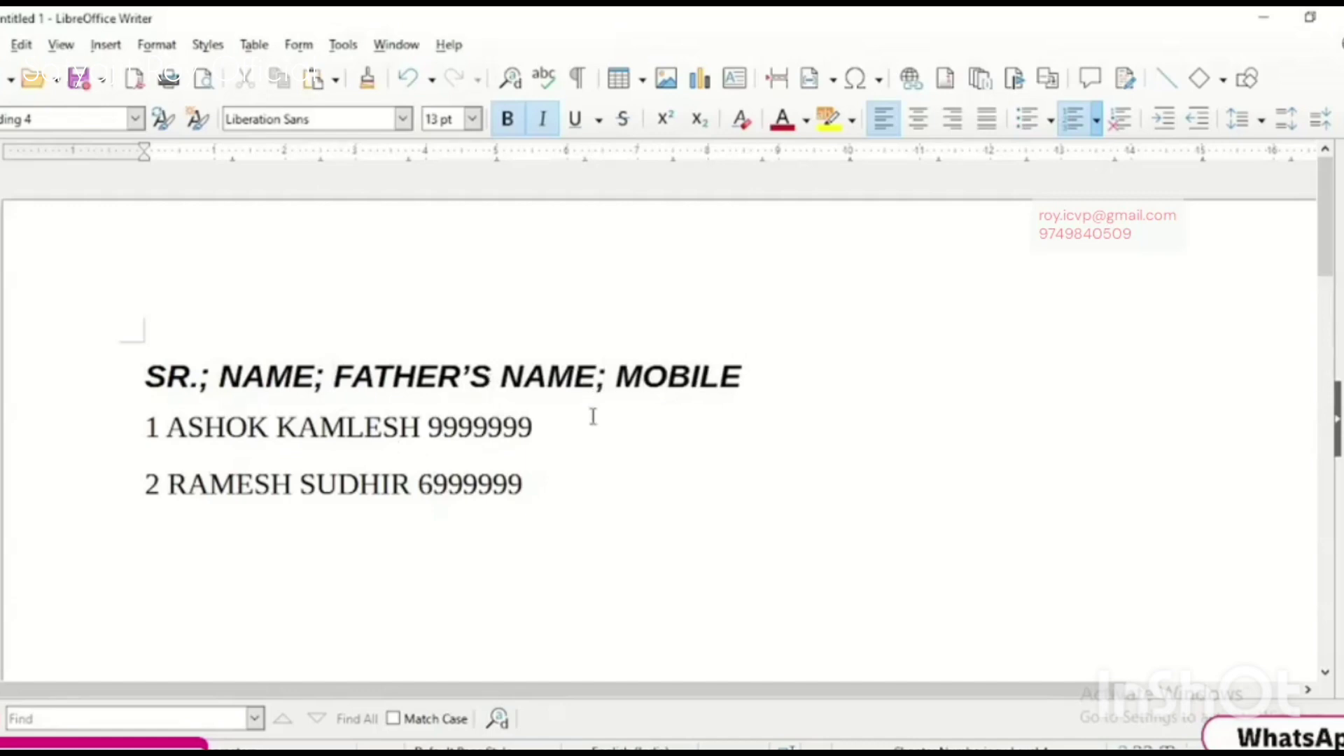
{"action": "left_click", "coordinate": [736, 389]}
{"action": "type", "text": ";"}
- Insert a semicolon after each of the four entries in the line for record 1
{"action": "left_click", "coordinate": [172, 430]}
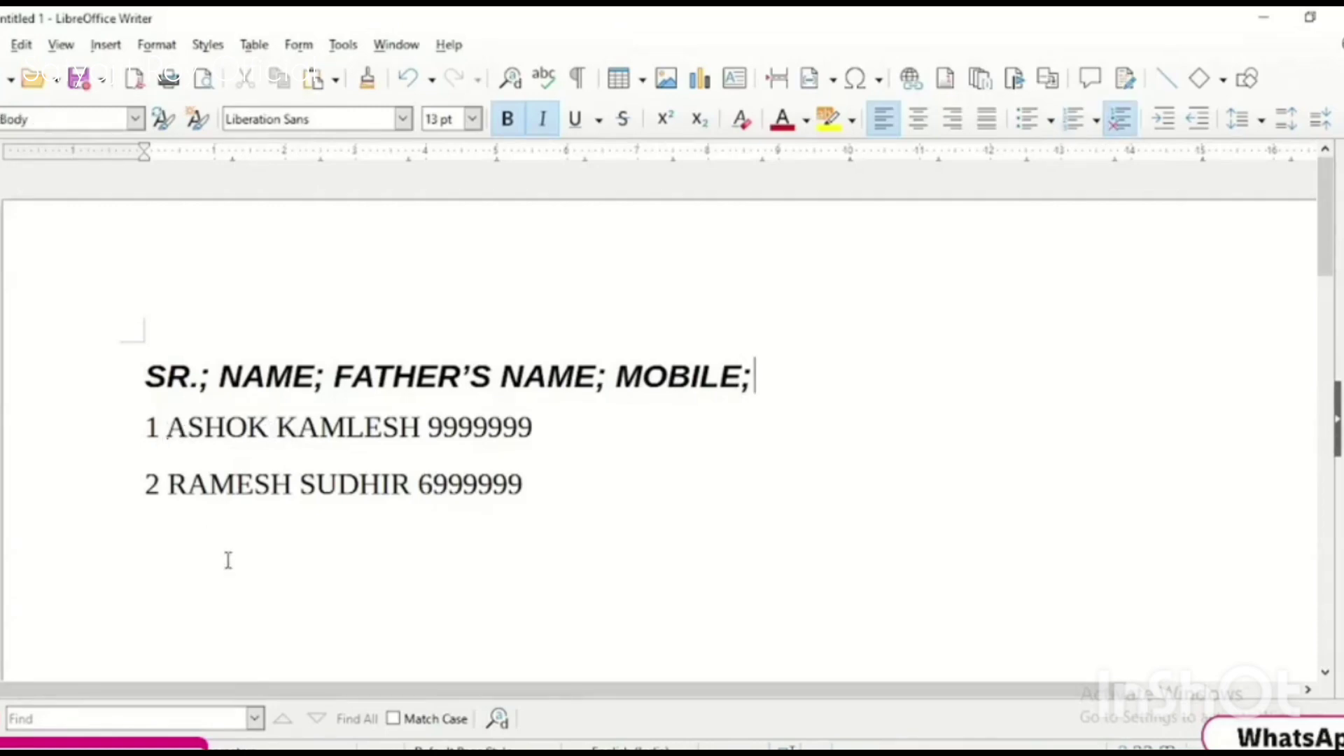
{"action": "type", "text": ";"}
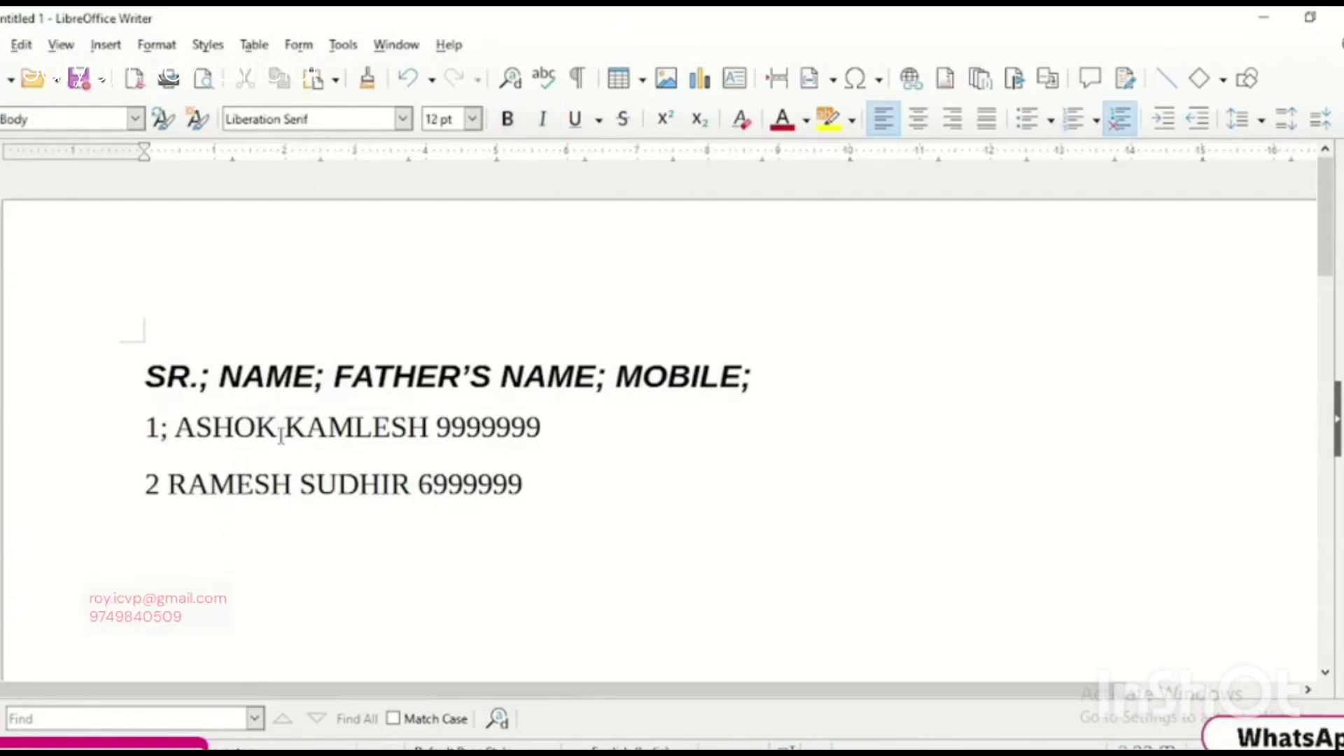
{"action": "type", "text": ";"}
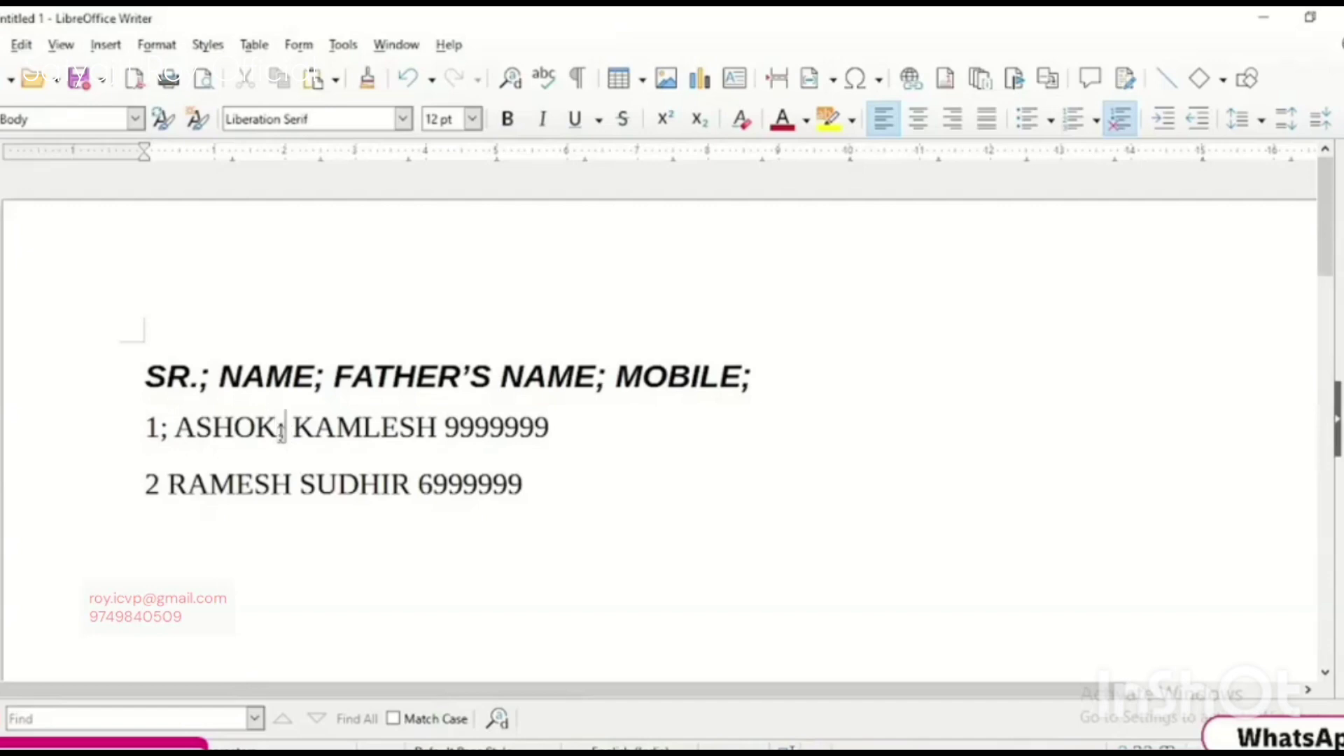
{"action": "left_click", "coordinate": [437, 429]}
{"action": "type", "text": ";"}
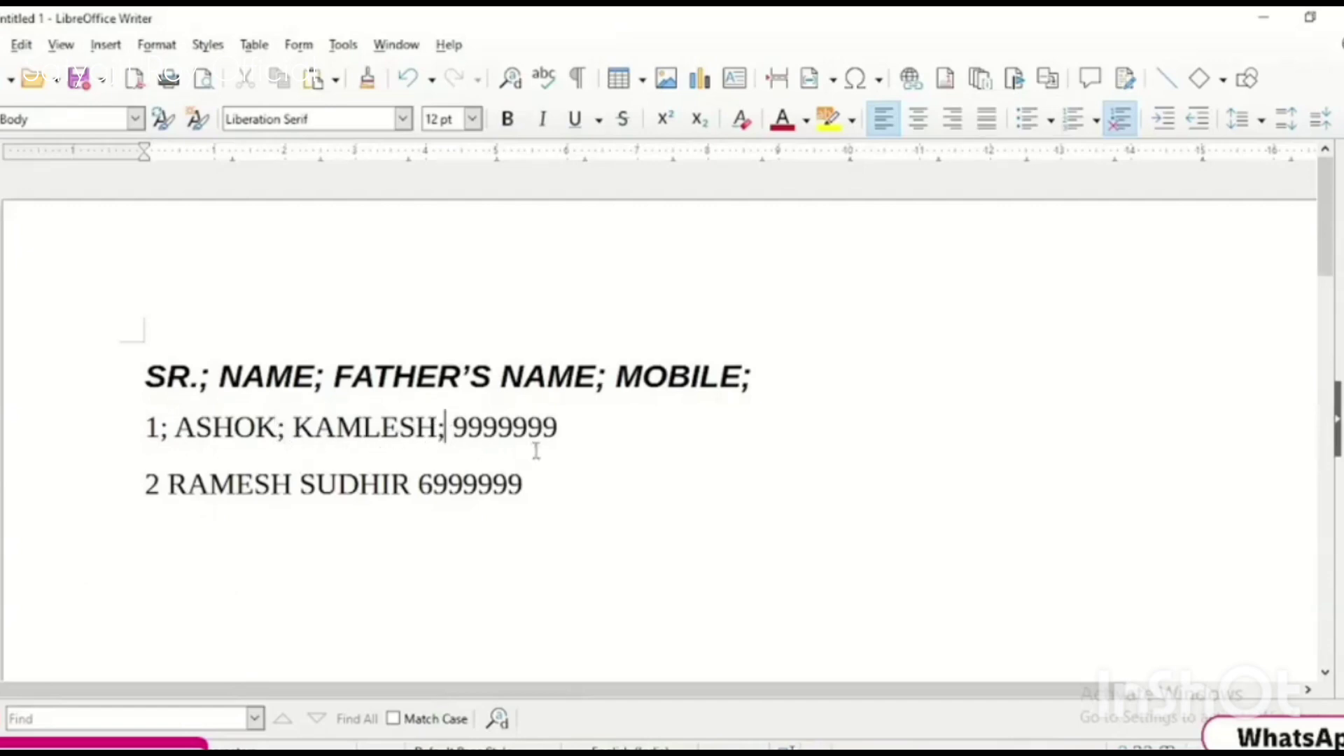
{"action": "left_click", "coordinate": [559, 429]}
{"action": "type", "text": ";"}
- Insert a semicolon after each of the four entries in the line for record 2
{"action": "type", "text": ";"}
{"action": "left_click", "coordinate": [299, 492]}
{"action": "type", "text": ";"}
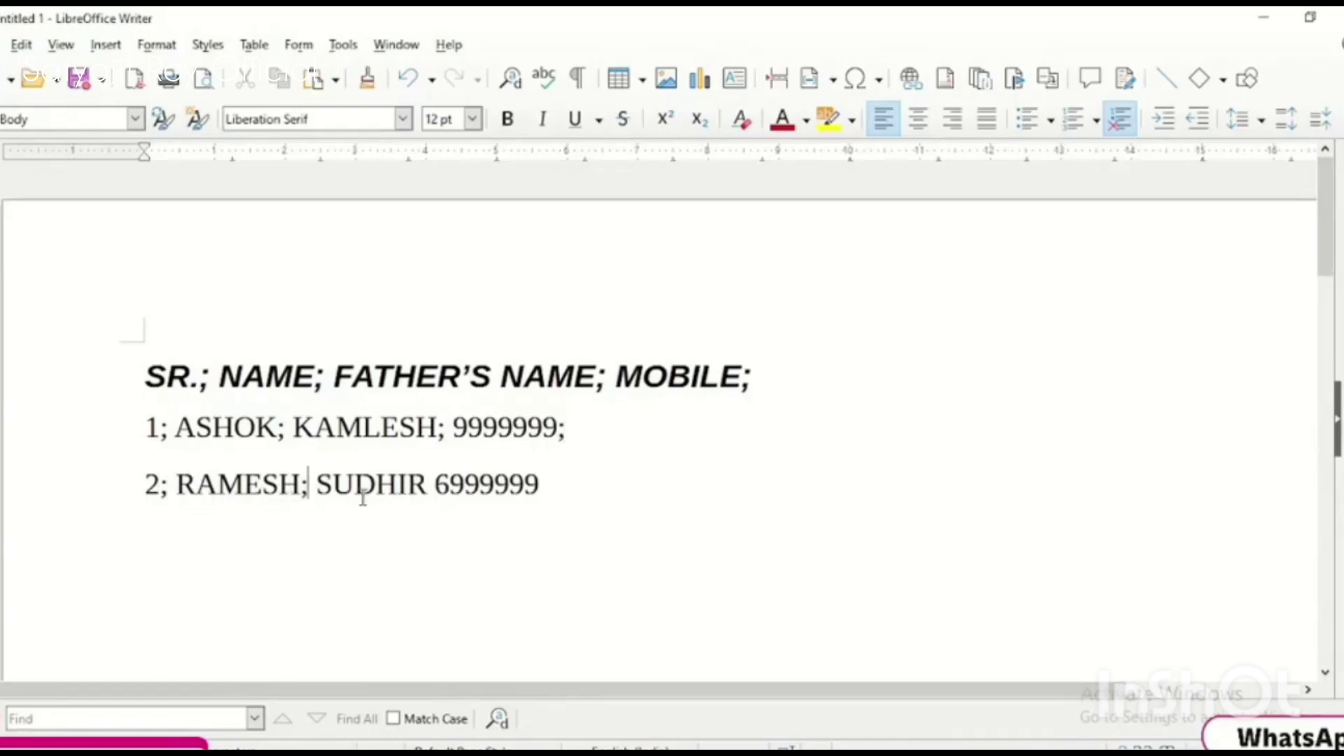
{"action": "left_click", "coordinate": [425, 490]}
{"action": "type", "text": ";"}
{"action": "left_click", "coordinate": [547, 492]}
{"action": "type", "text": ";"}
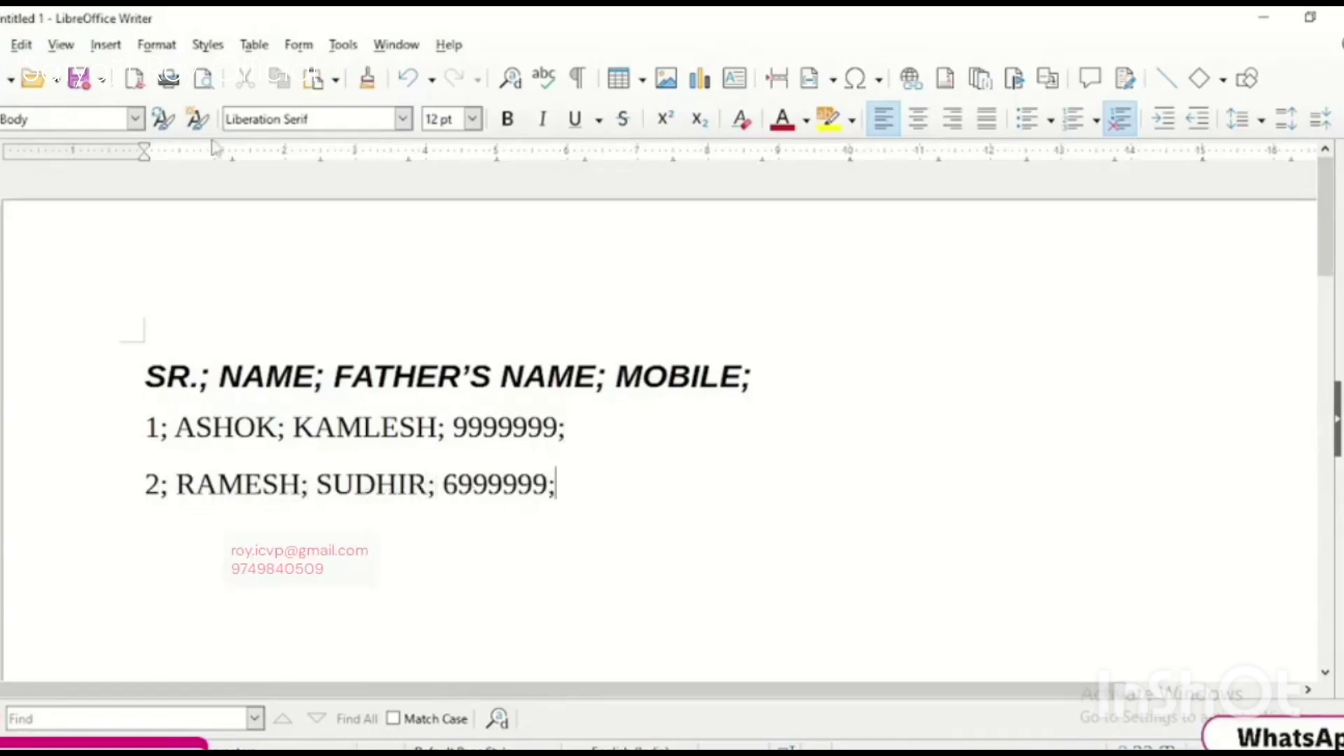
- Convert the heading line and both record lines to a table, separating the text at semicolons
{"action": "left_click_drag", "start_coordinate": [581, 486], "coordinate": [153, 296]}
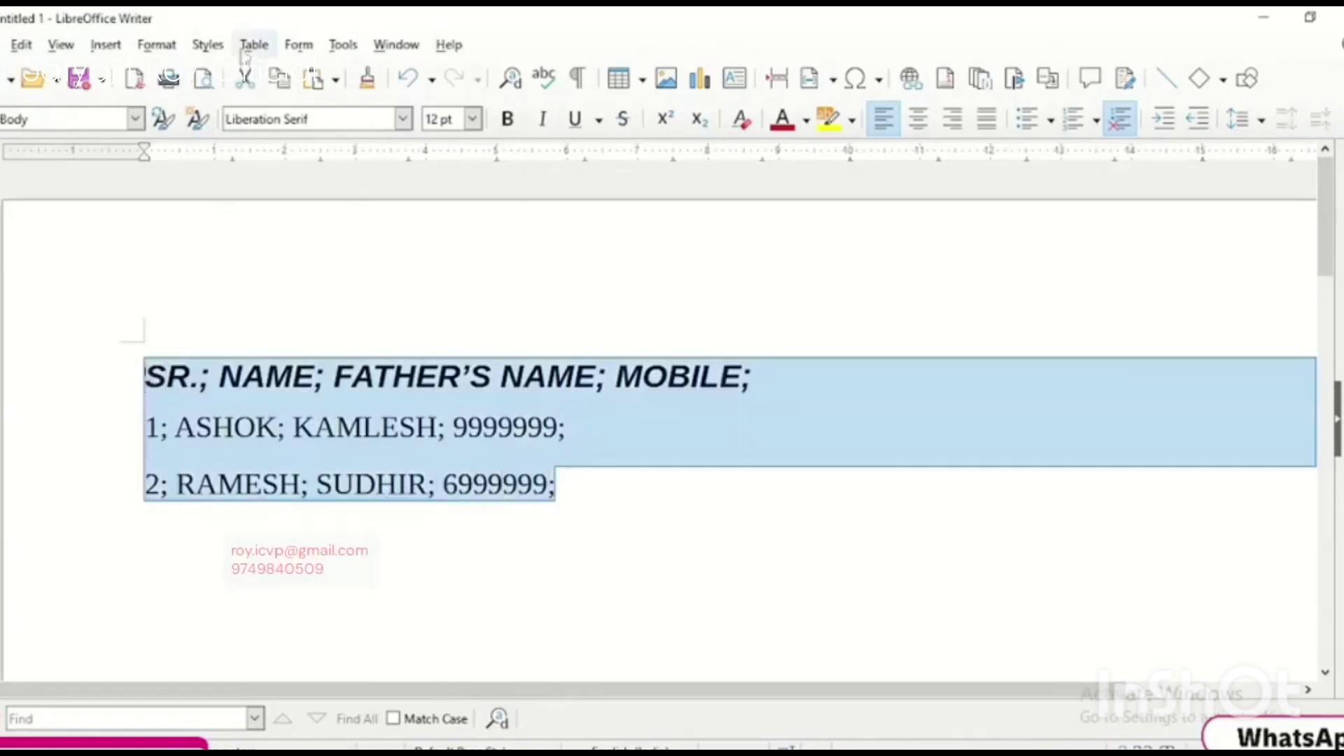
{"action": "left_click", "coordinate": [253, 45]}
{"action": "mouse_move", "coordinate": [294, 458]}
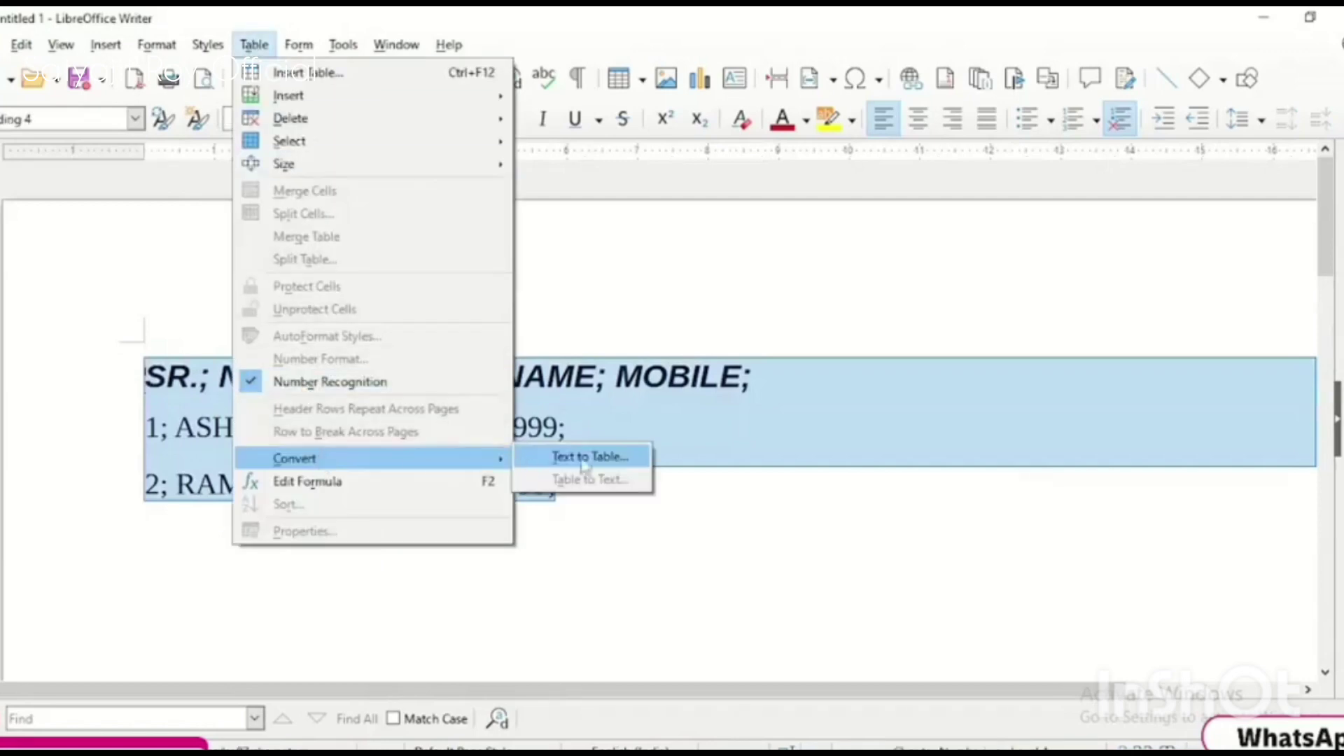
{"action": "left_click", "coordinate": [588, 457]}
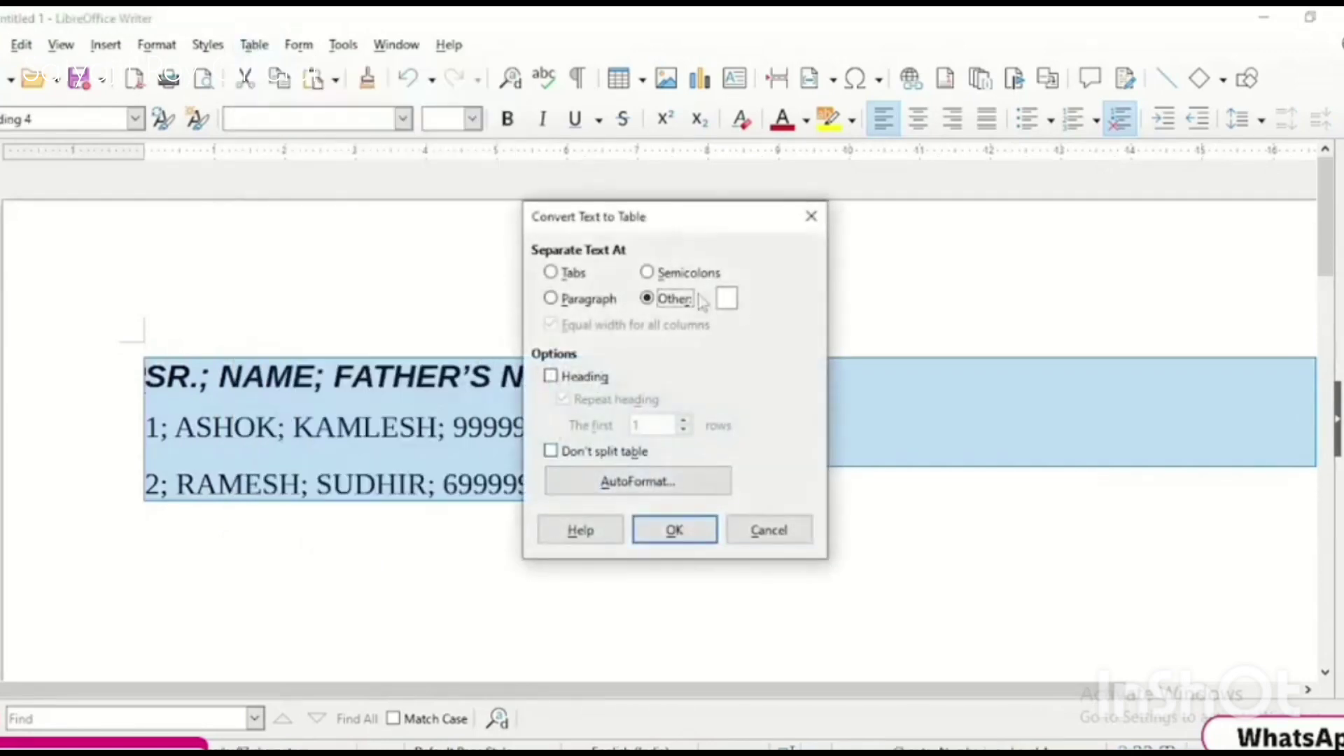
{"action": "left_click", "coordinate": [648, 273]}
{"action": "left_click", "coordinate": [668, 526]}
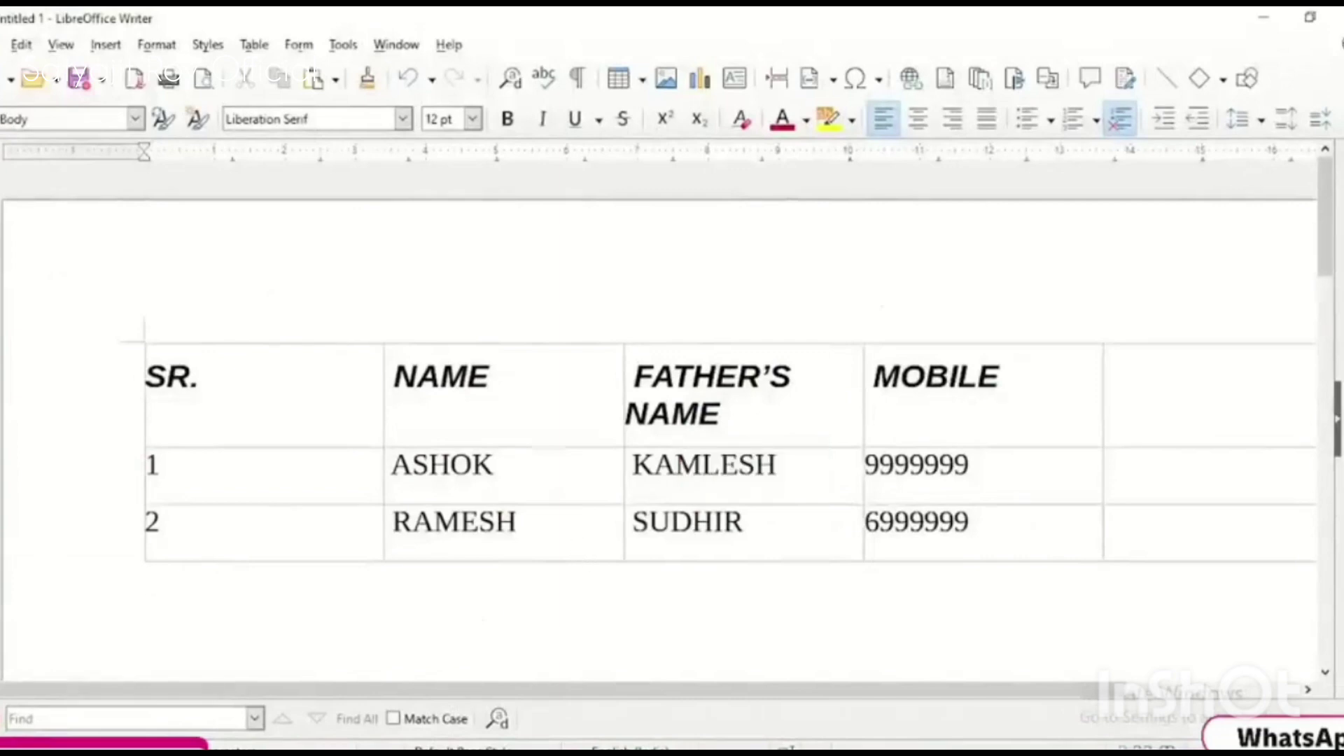
- Convert the whole table back to text, separating the cell contents with semicolons
{"action": "left_click_drag", "start_coordinate": [532, 692], "coordinate": [480, 677]}
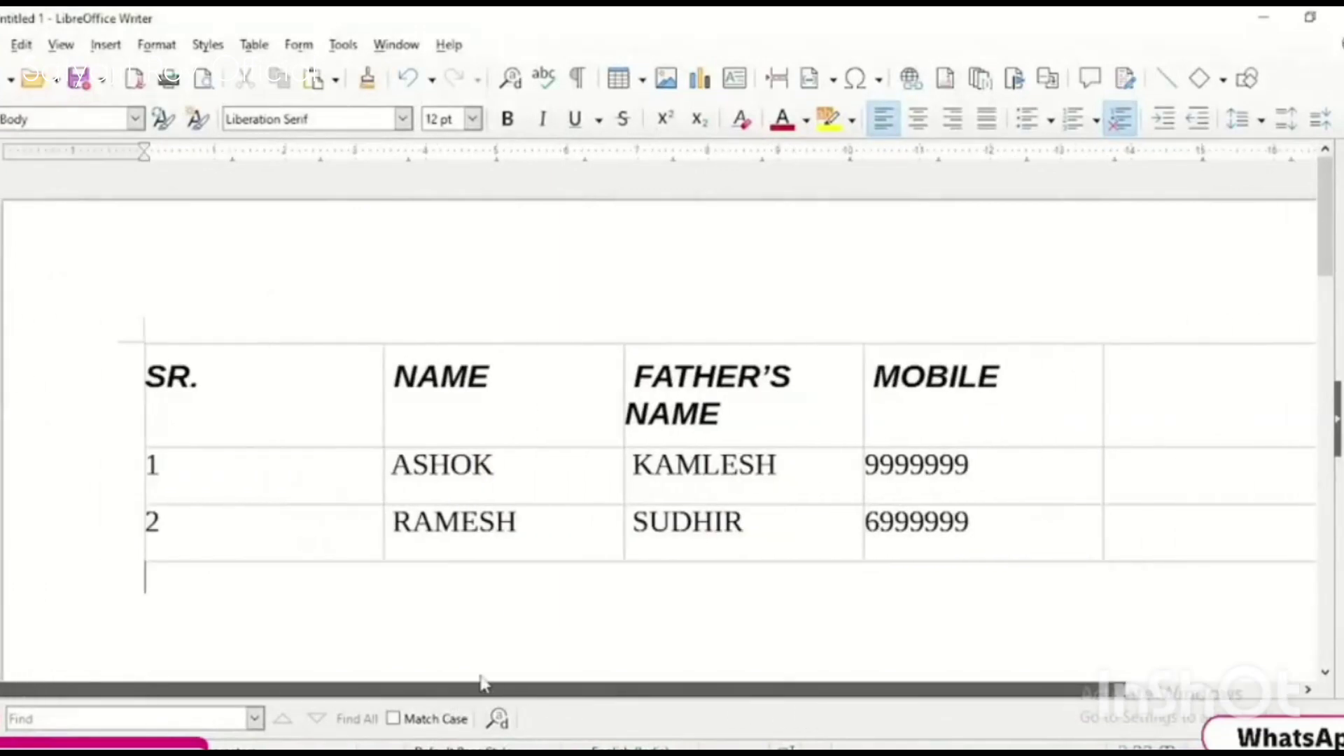
{"action": "left_click_drag", "start_coordinate": [480, 676], "coordinate": [488, 677]}
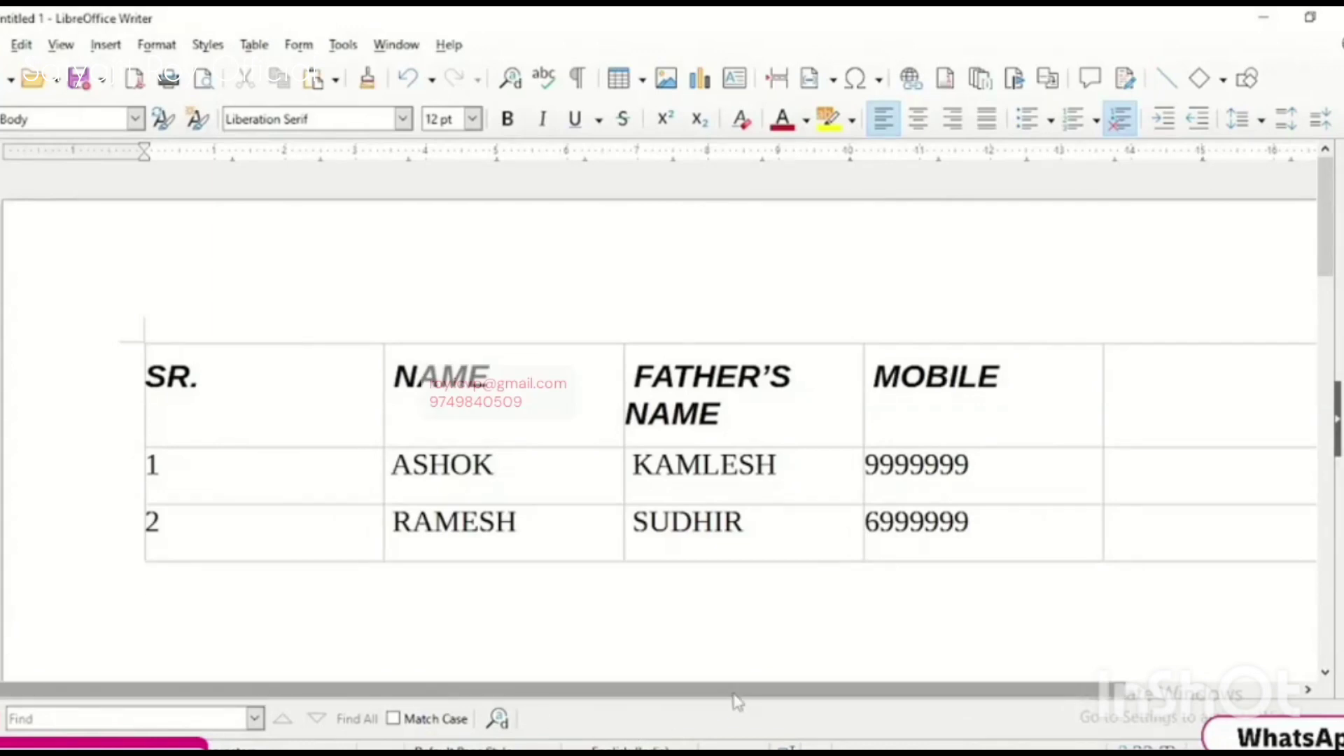
{"action": "key", "text": "ctrl+a"}
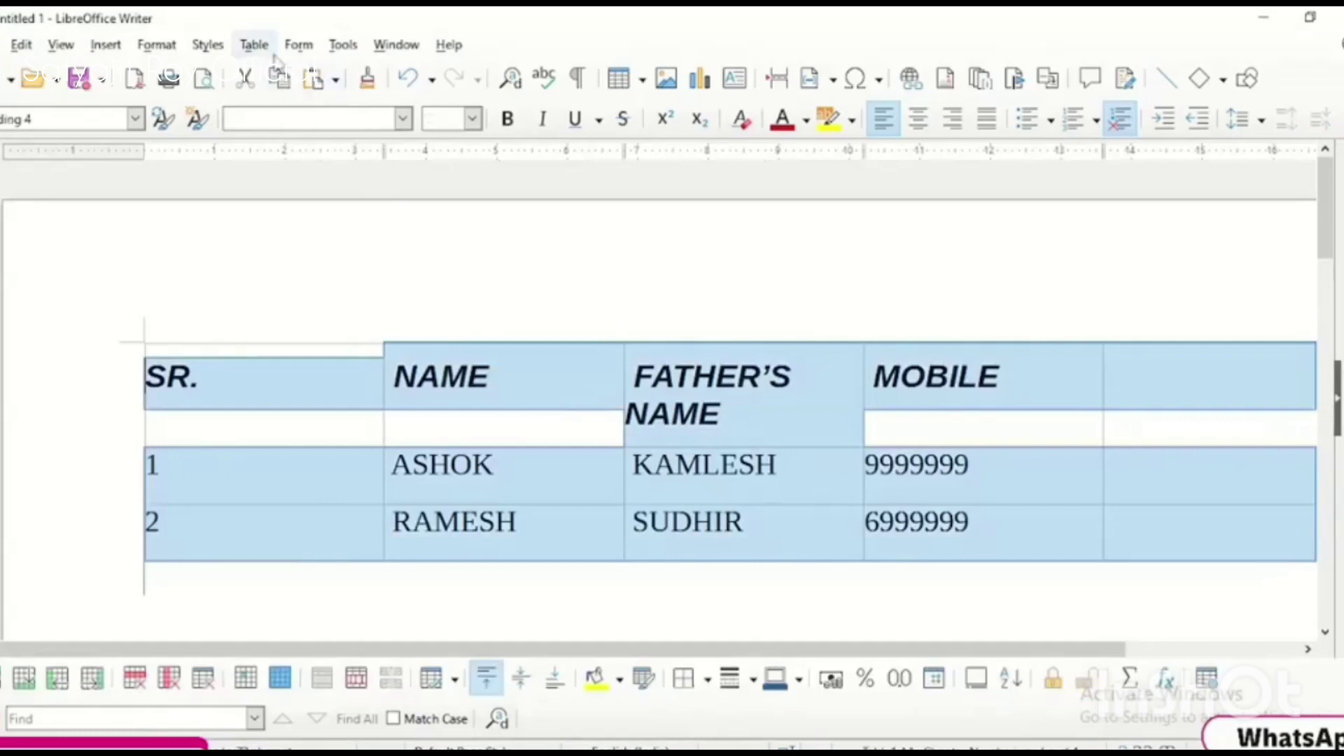
{"action": "left_click", "coordinate": [254, 45]}
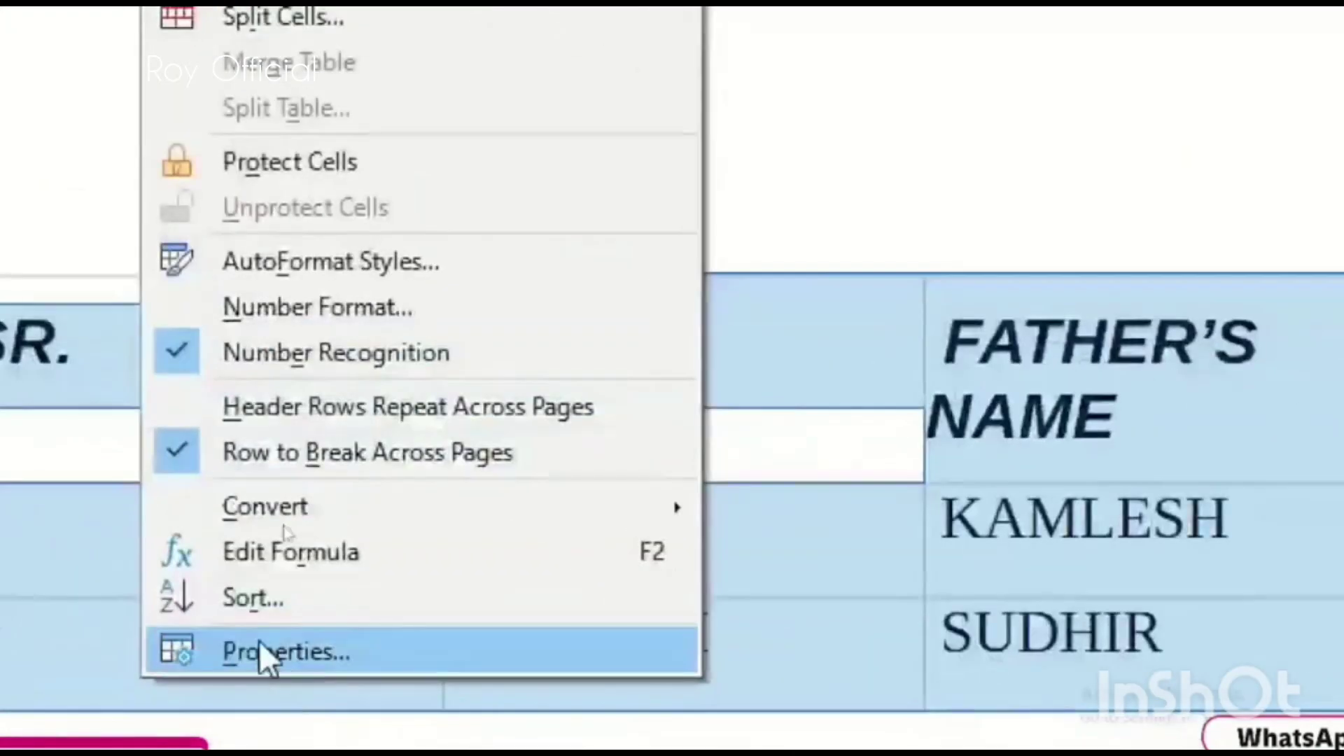
{"action": "mouse_move", "coordinate": [448, 458]}
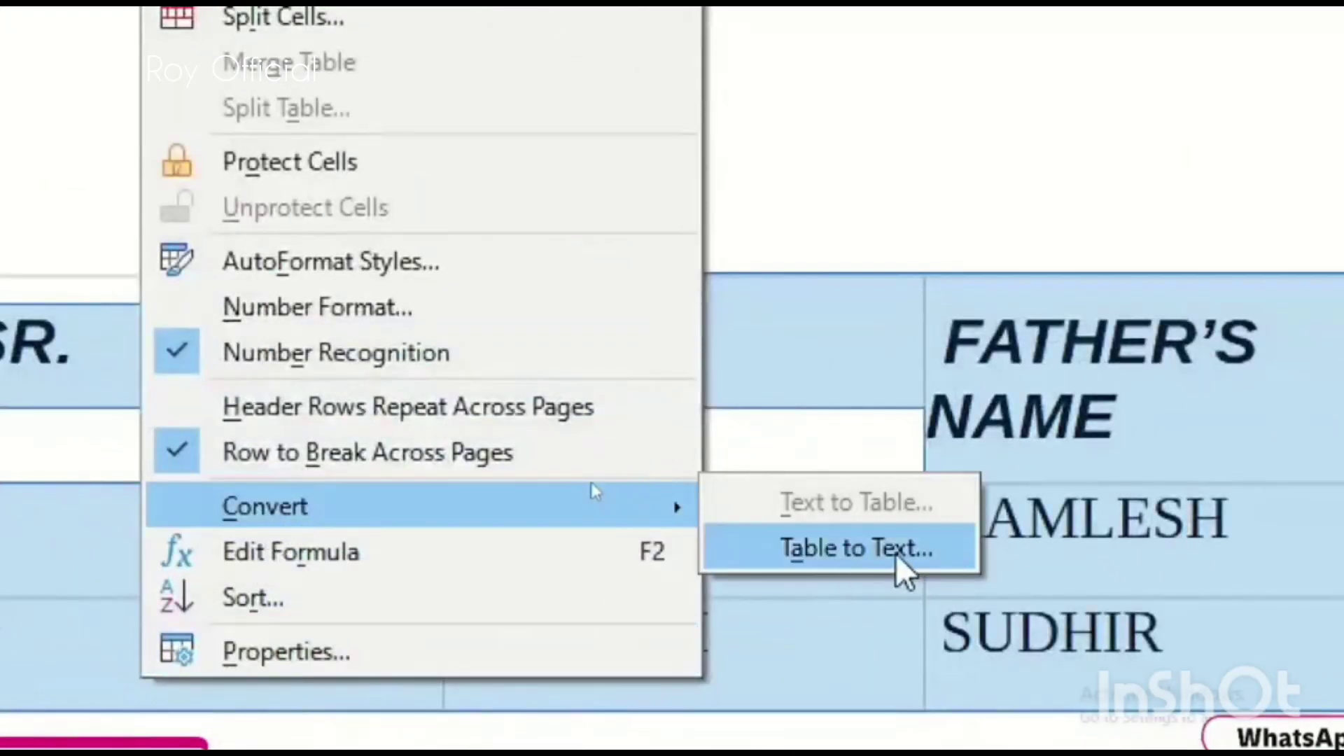
{"action": "left_click", "coordinate": [865, 550]}
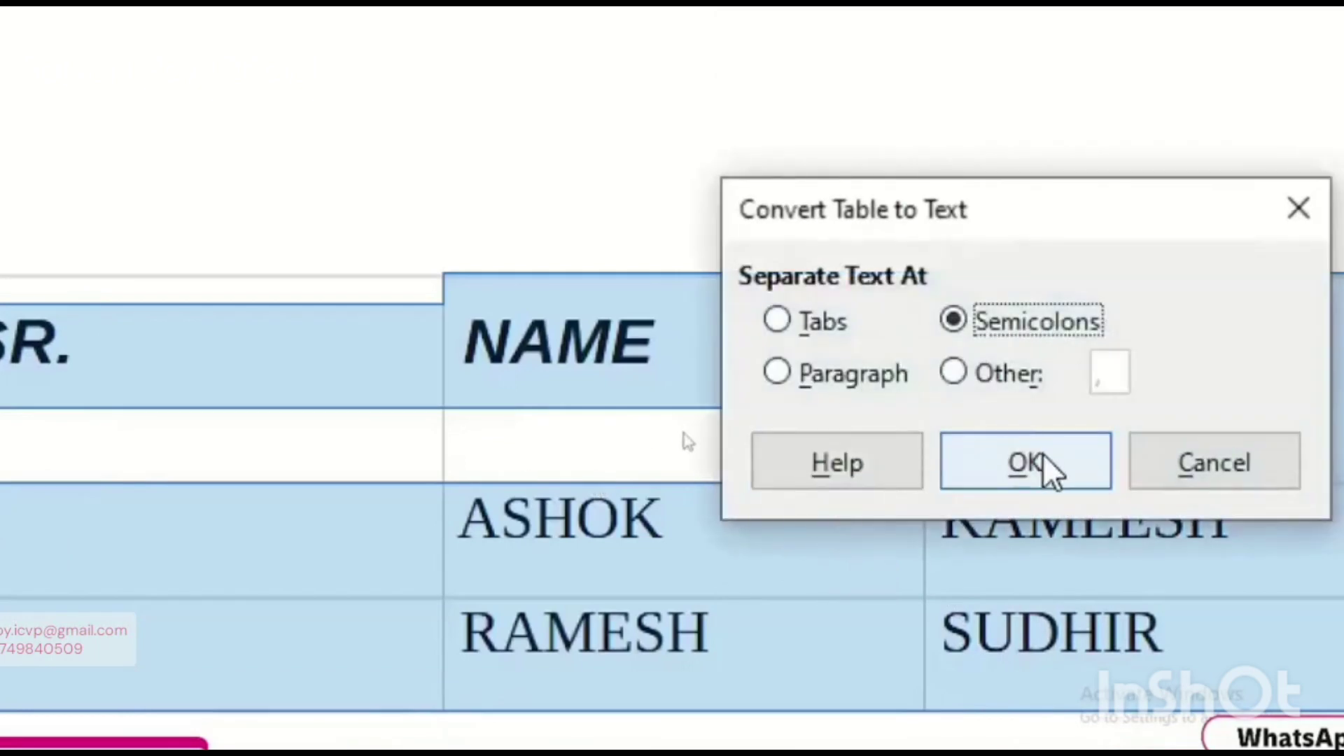
{"action": "left_click", "coordinate": [960, 459]}
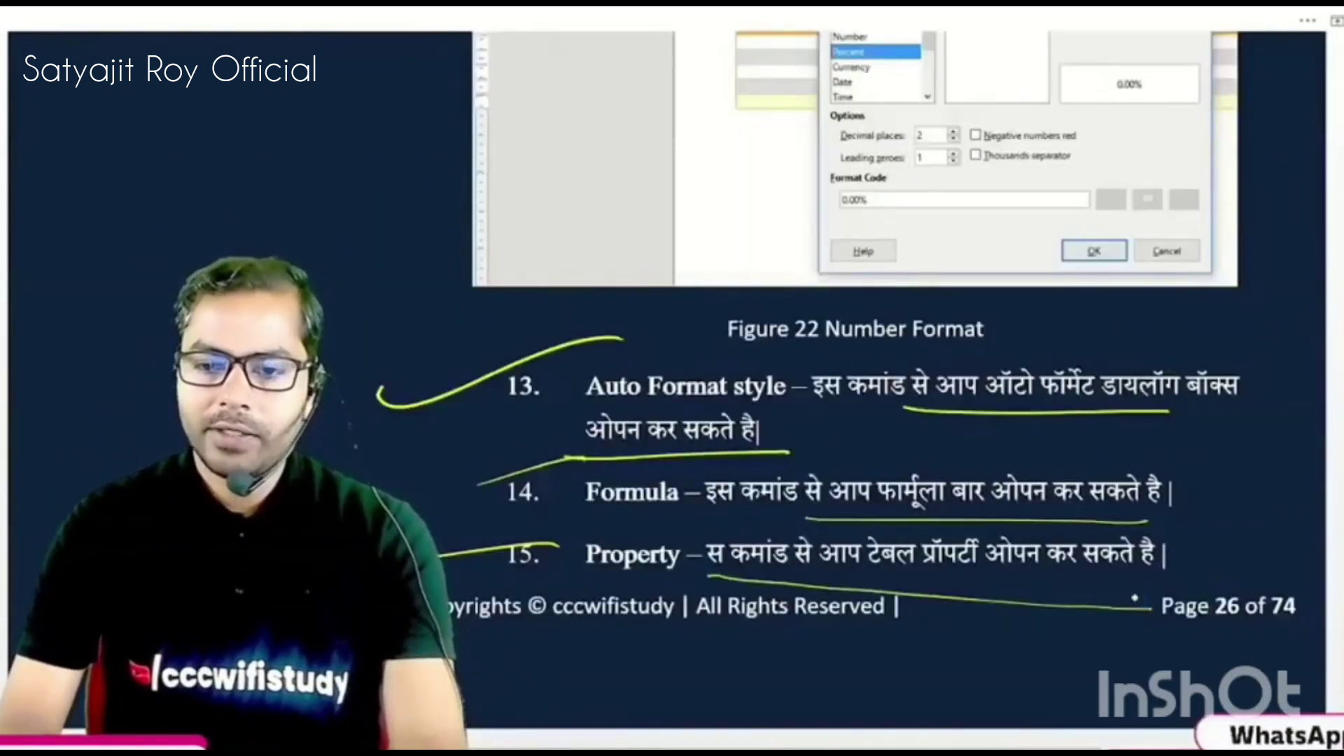
{"action": "scroll", "coordinate": [770, 392], "scroll_direction": "down", "scroll_amount": 10}
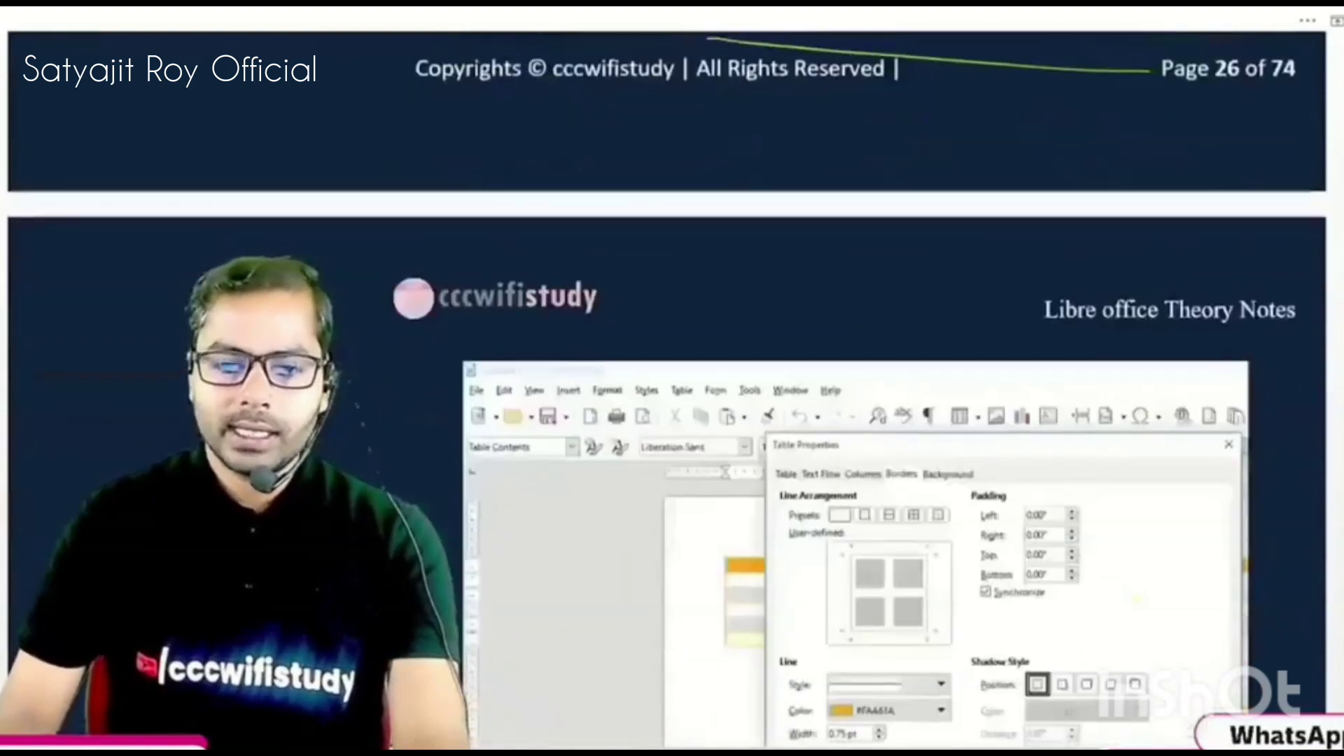
{"action": "scroll", "coordinate": [770, 392], "scroll_direction": "down", "scroll_amount": 3}
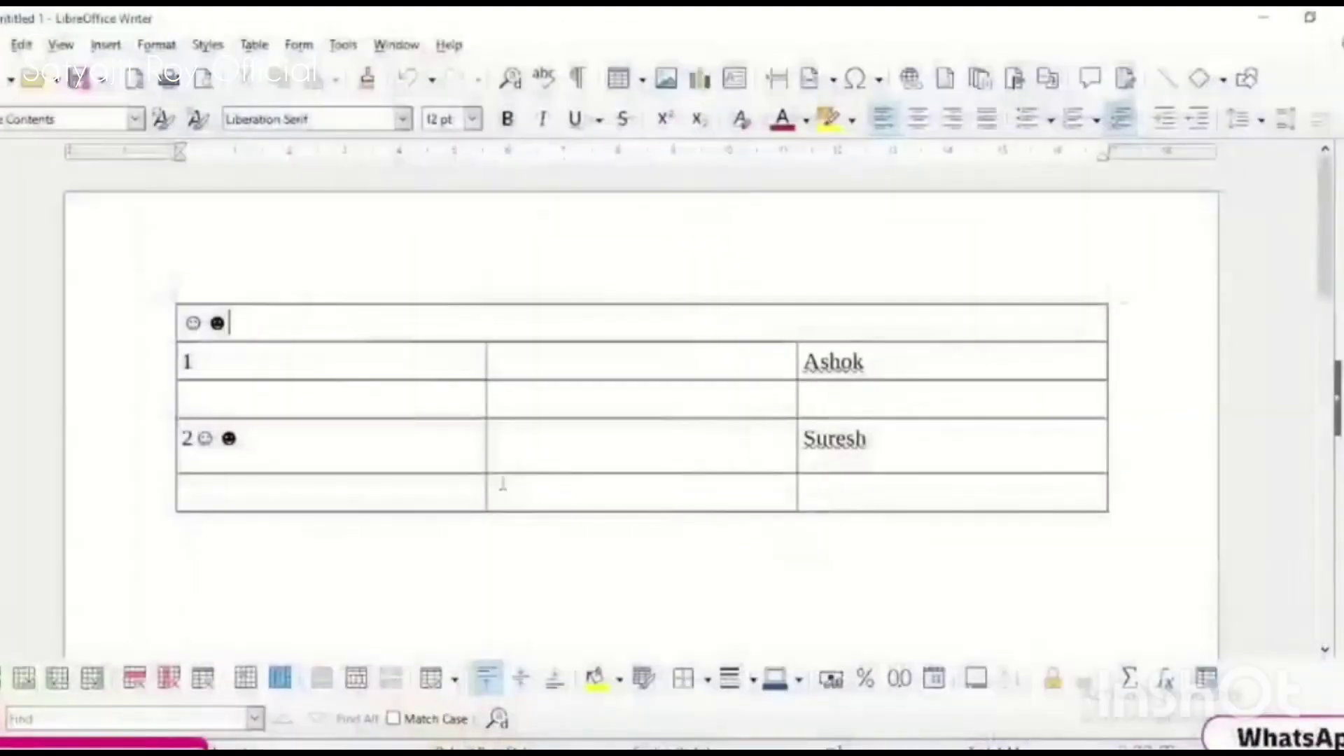
- Open the properties of the table with the smiley symbols and display its Text Flow settings
{"action": "left_click", "coordinate": [252, 45]}
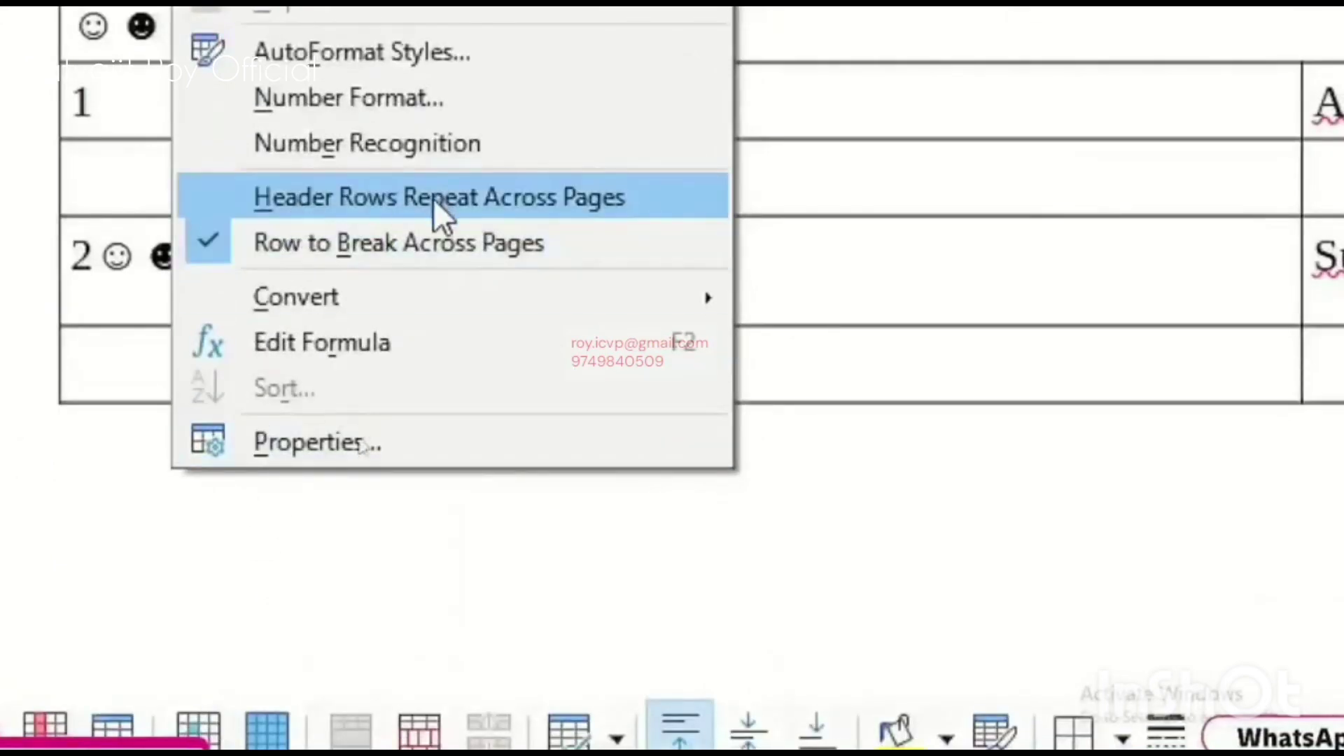
{"action": "left_click", "coordinate": [315, 454]}
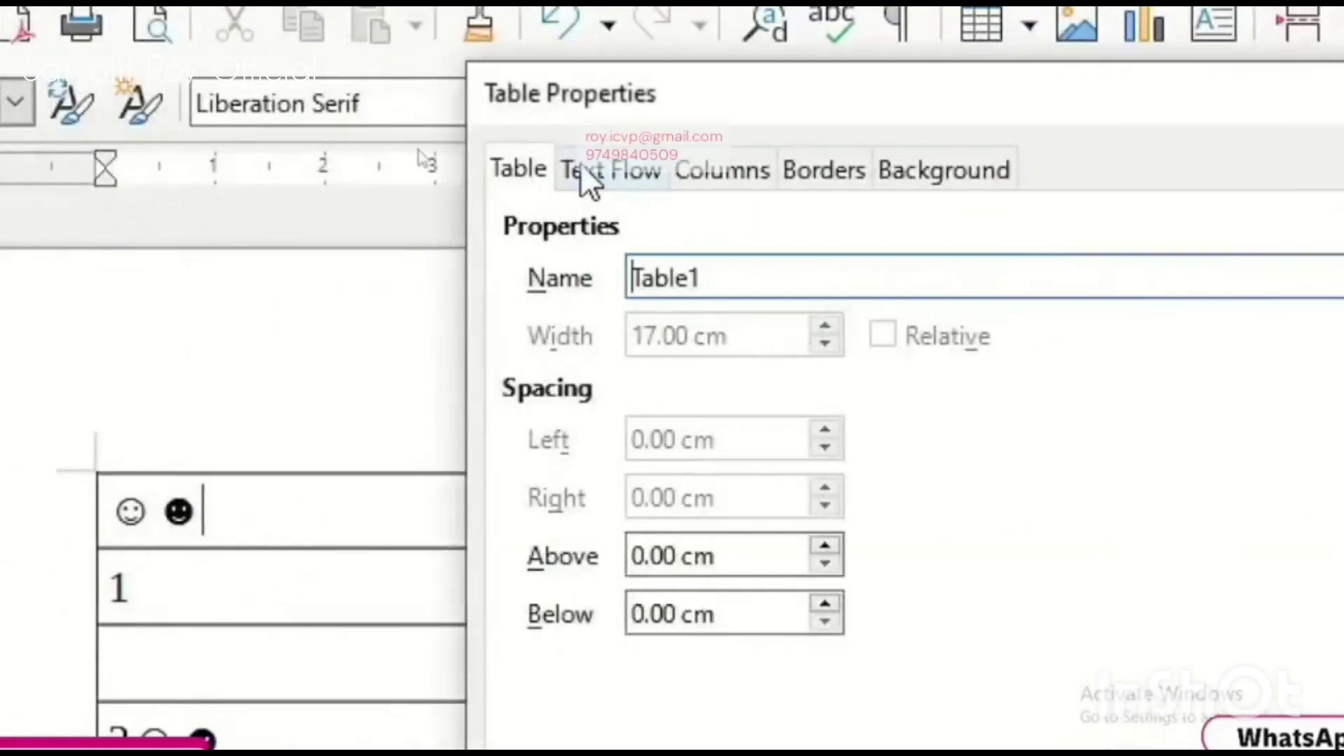
{"action": "left_click", "coordinate": [28, 170]}
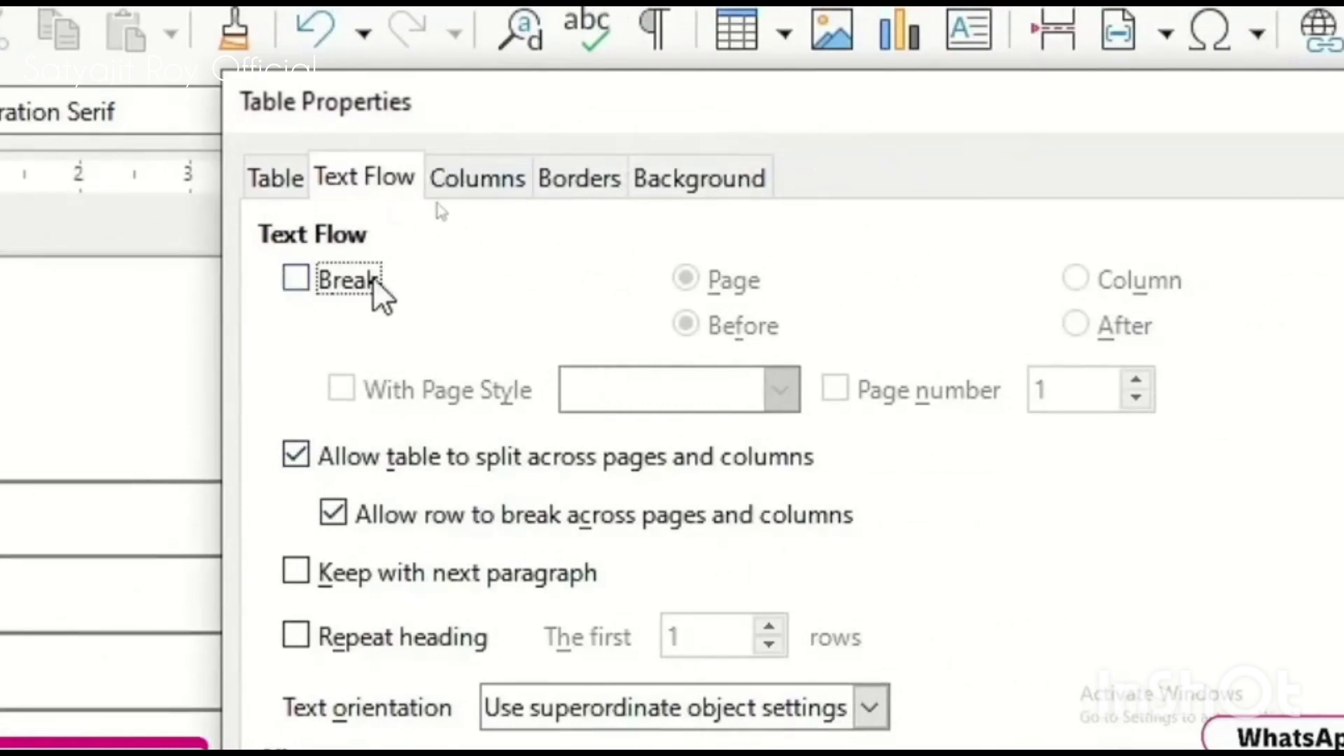
- Try a page break before the table, remove it again, and display the column width settings
{"action": "left_click", "coordinate": [332, 288]}
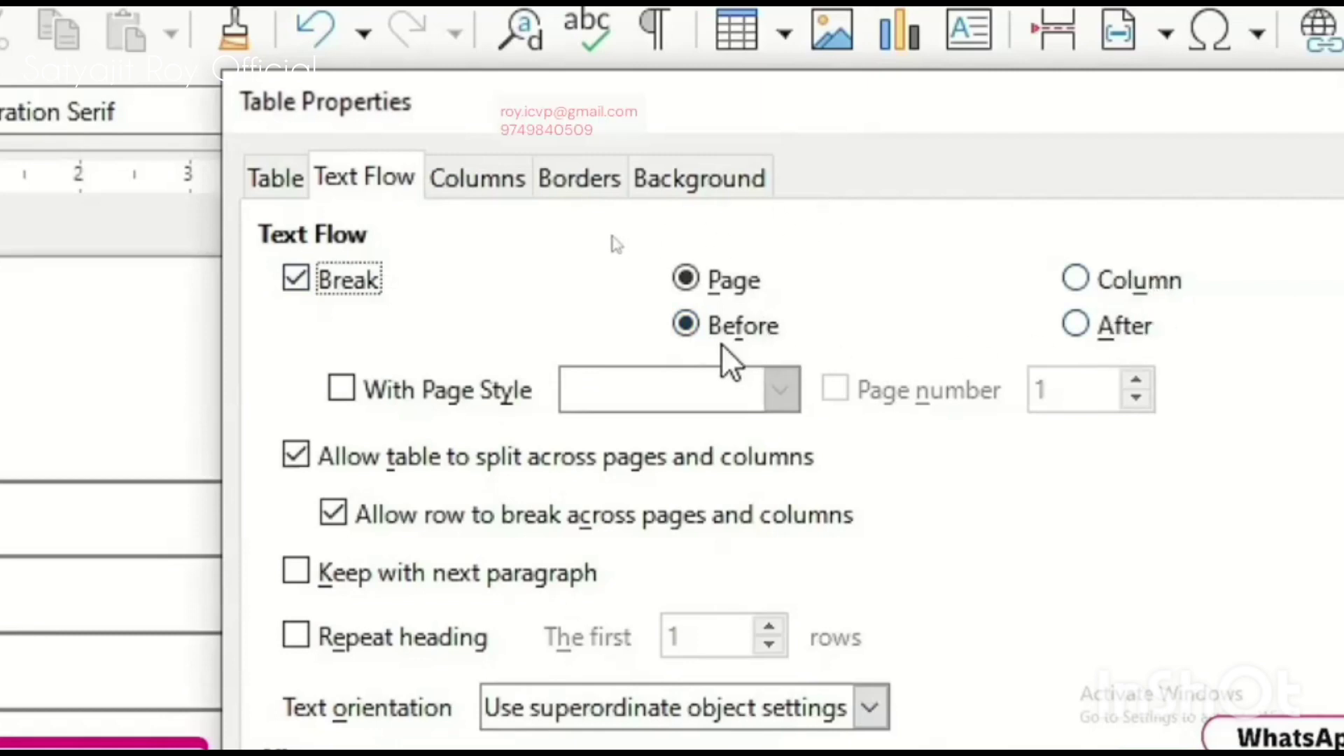
{"action": "left_click", "coordinate": [314, 278]}
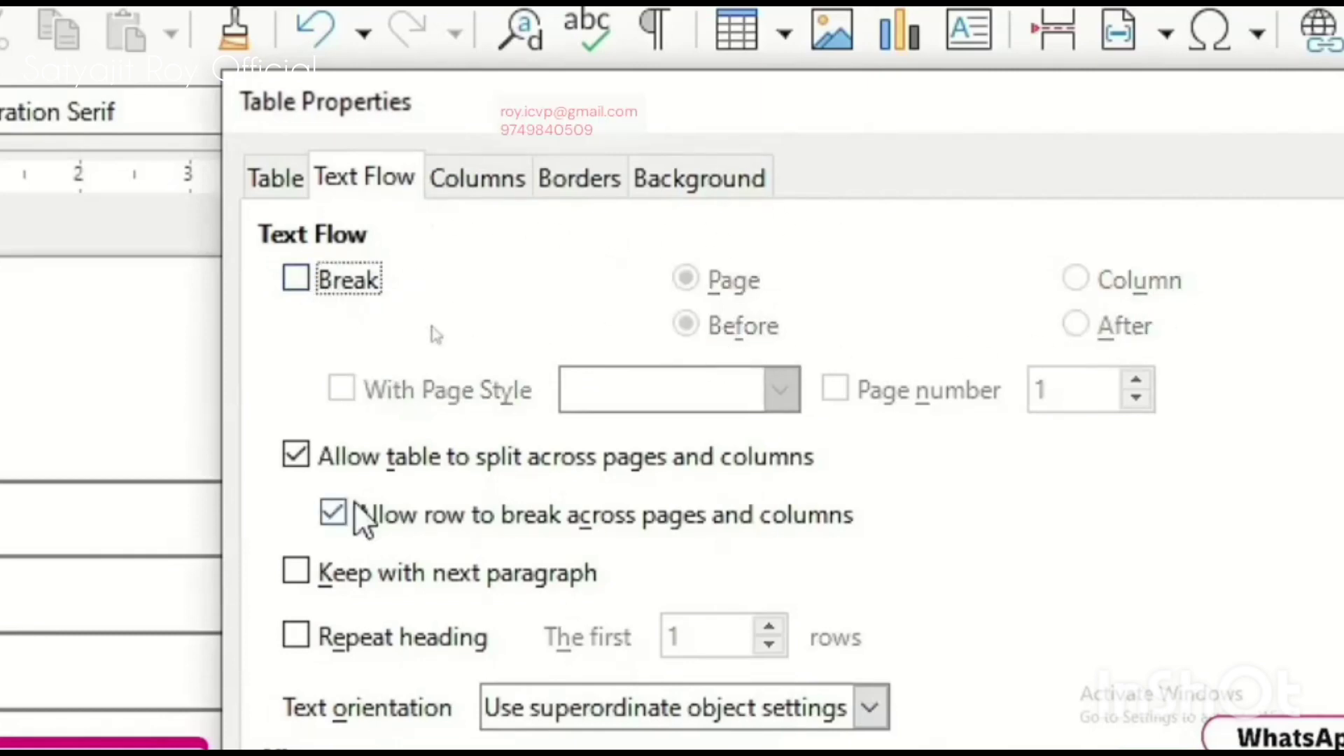
{"action": "left_click", "coordinate": [479, 184]}
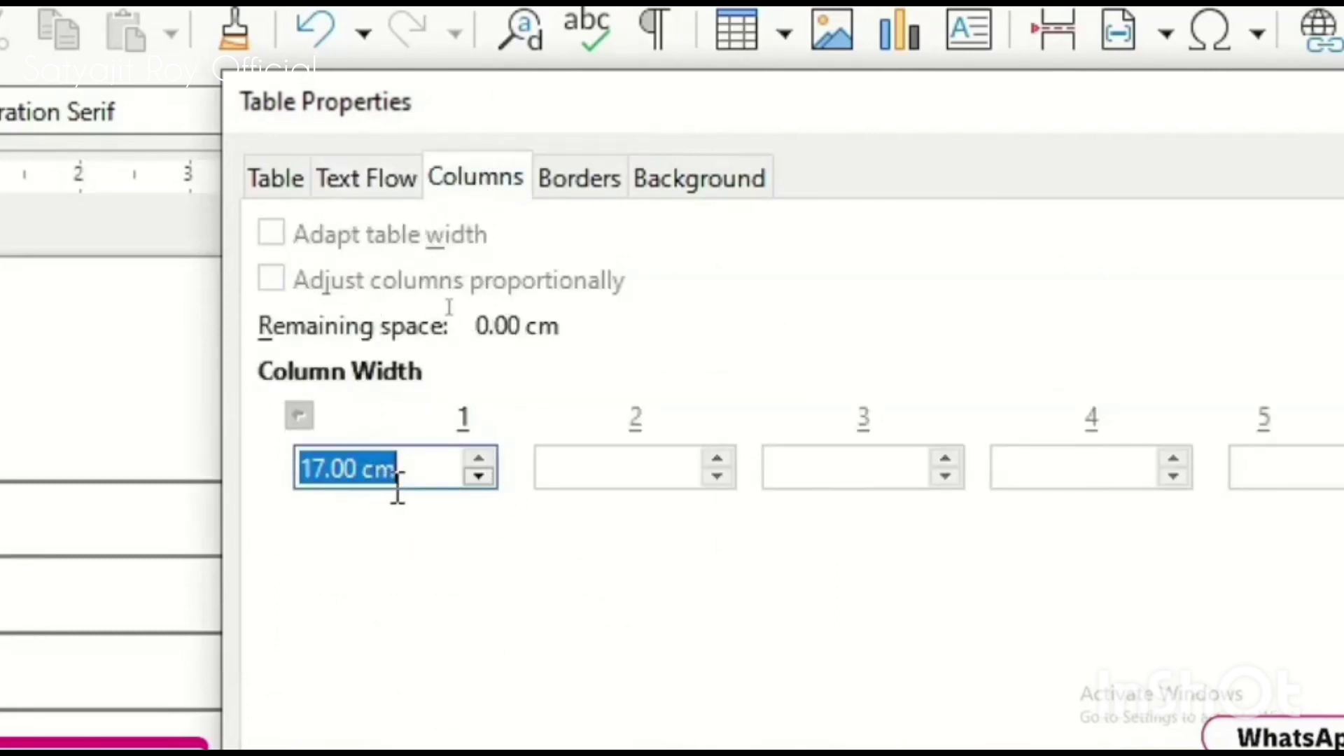
- Display the table's border settings and examine the padding values and the available line styles
{"action": "left_click", "coordinate": [605, 188]}
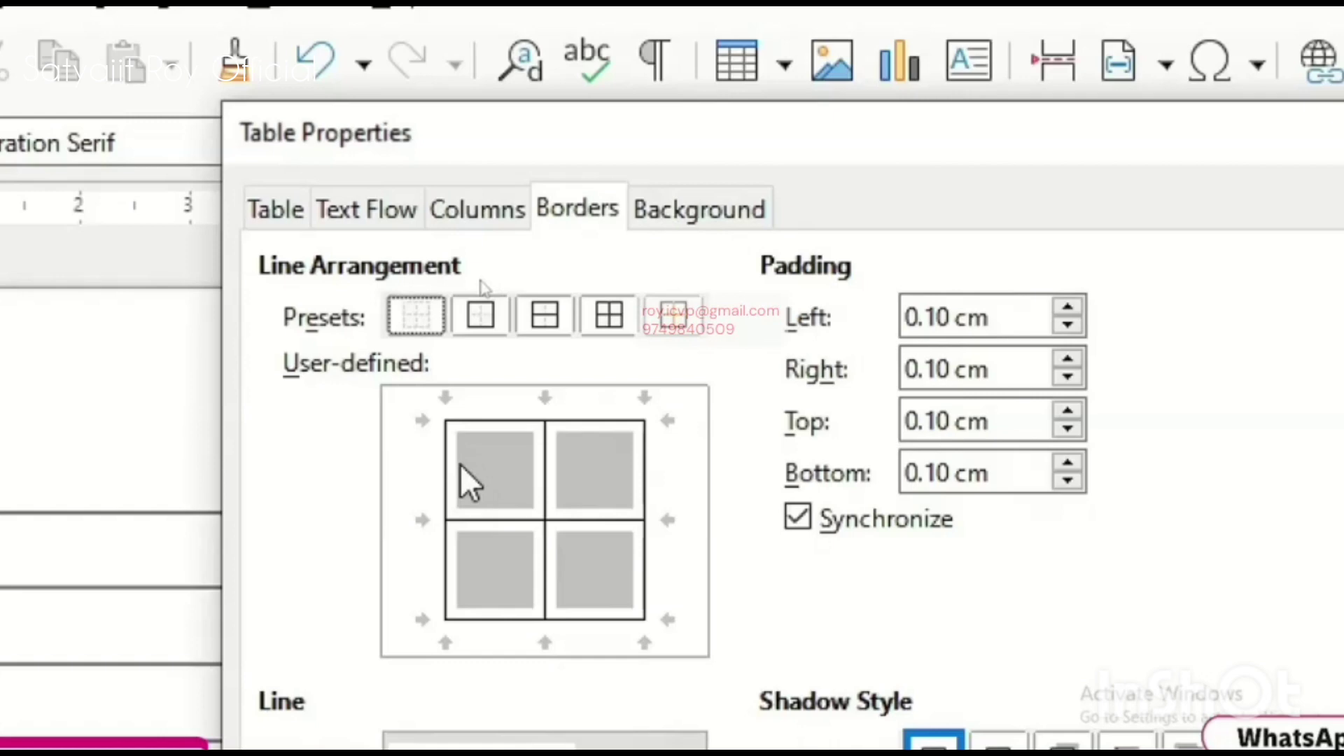
{"action": "left_click", "coordinate": [935, 315]}
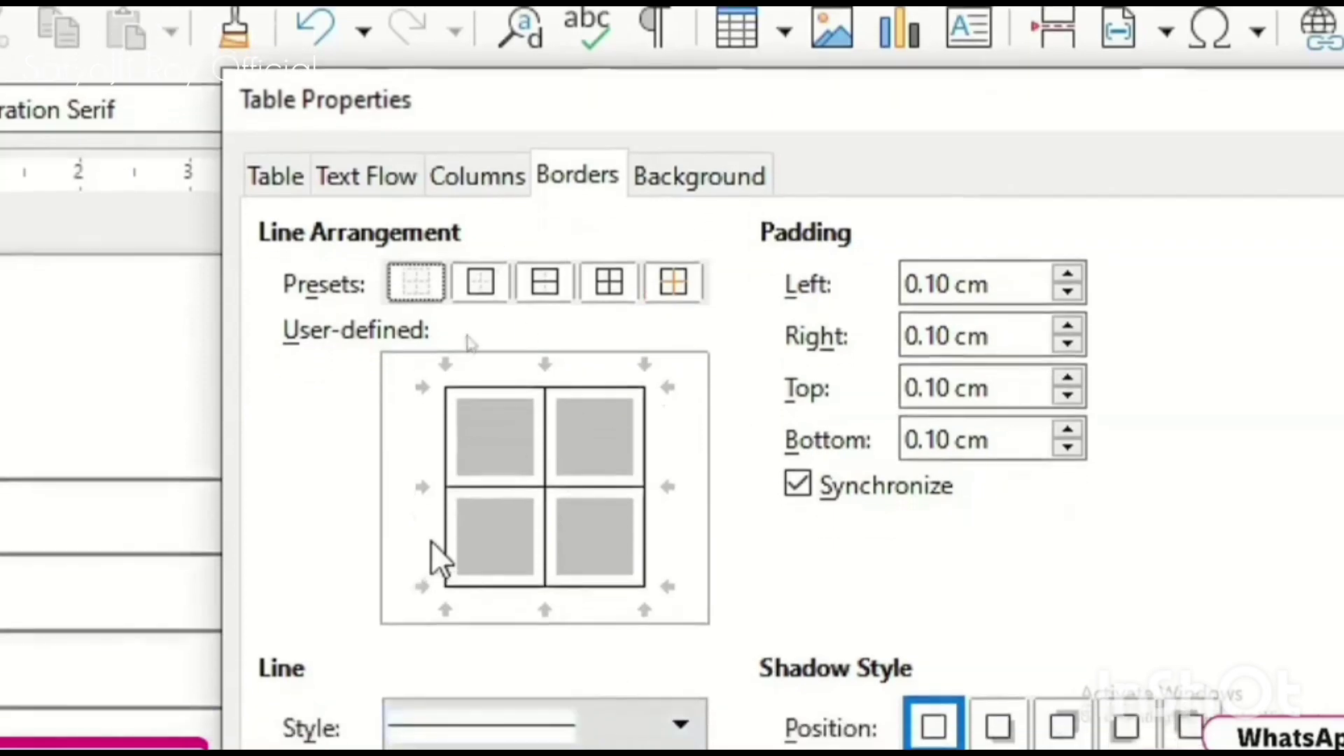
{"action": "left_click", "coordinate": [569, 735]}
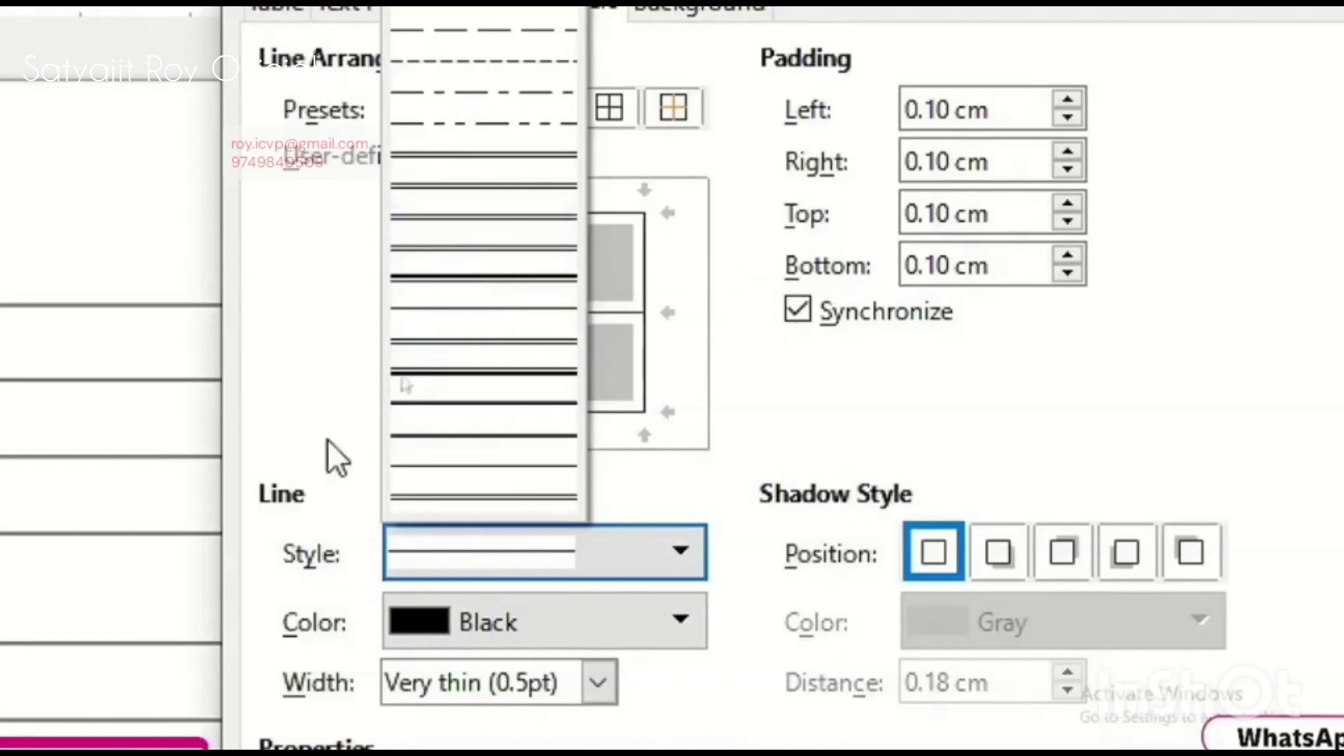
{"action": "left_click", "coordinate": [336, 459]}
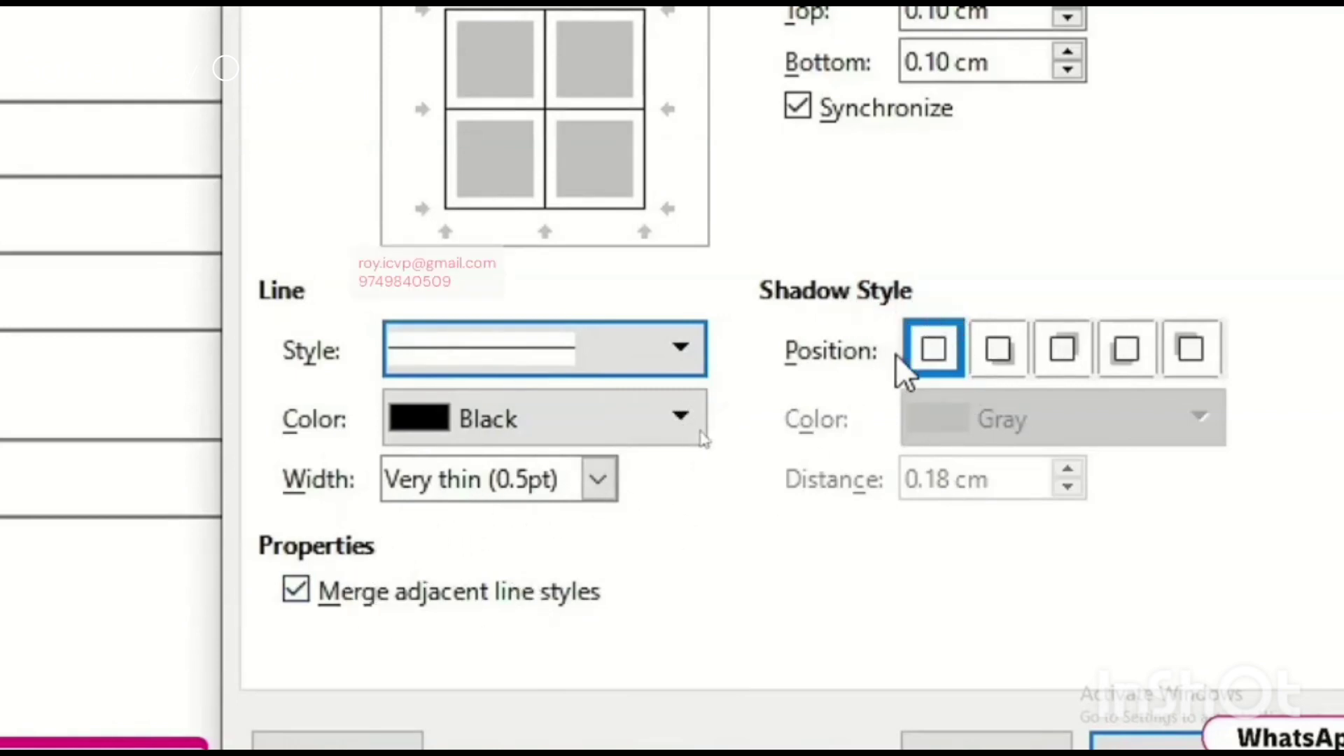
- Try a lower-right shadow on the table, view its colour choices, restore no shadow, and close the table properties
{"action": "left_click", "coordinate": [997, 350]}
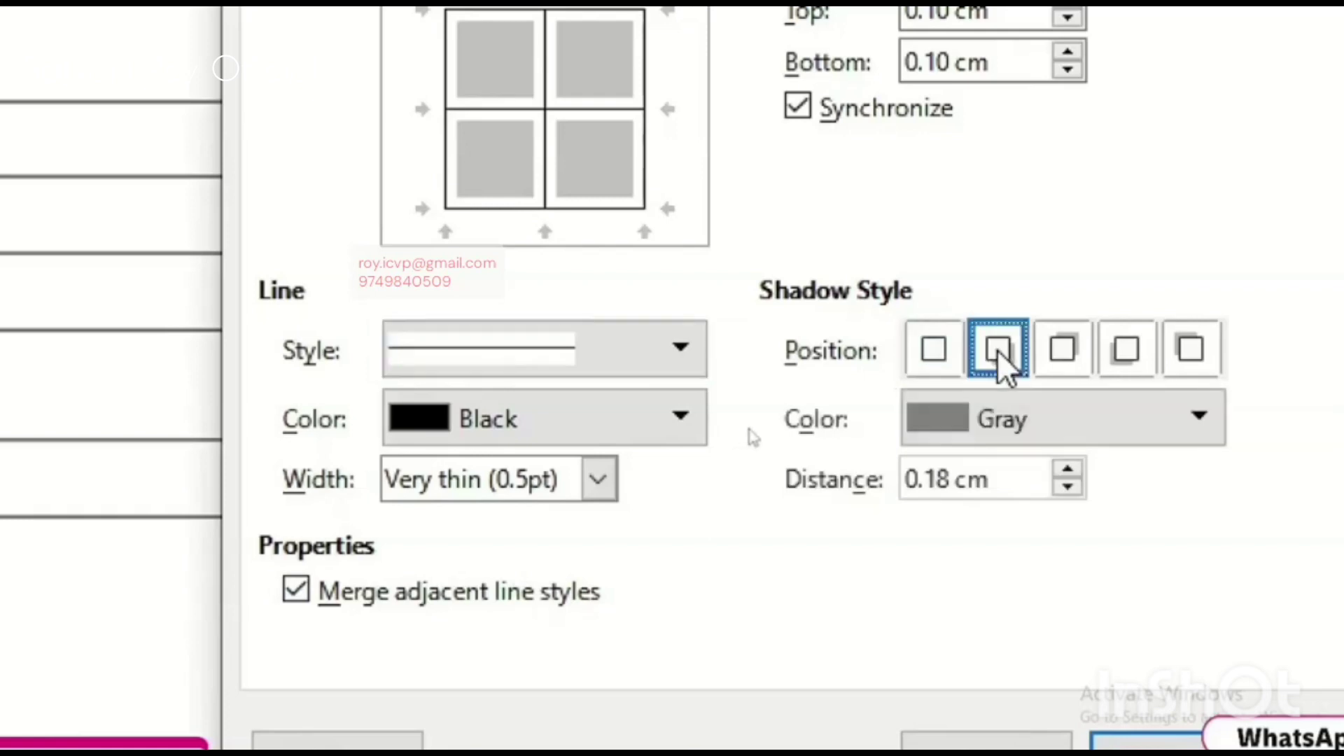
{"action": "left_click", "coordinate": [1020, 416]}
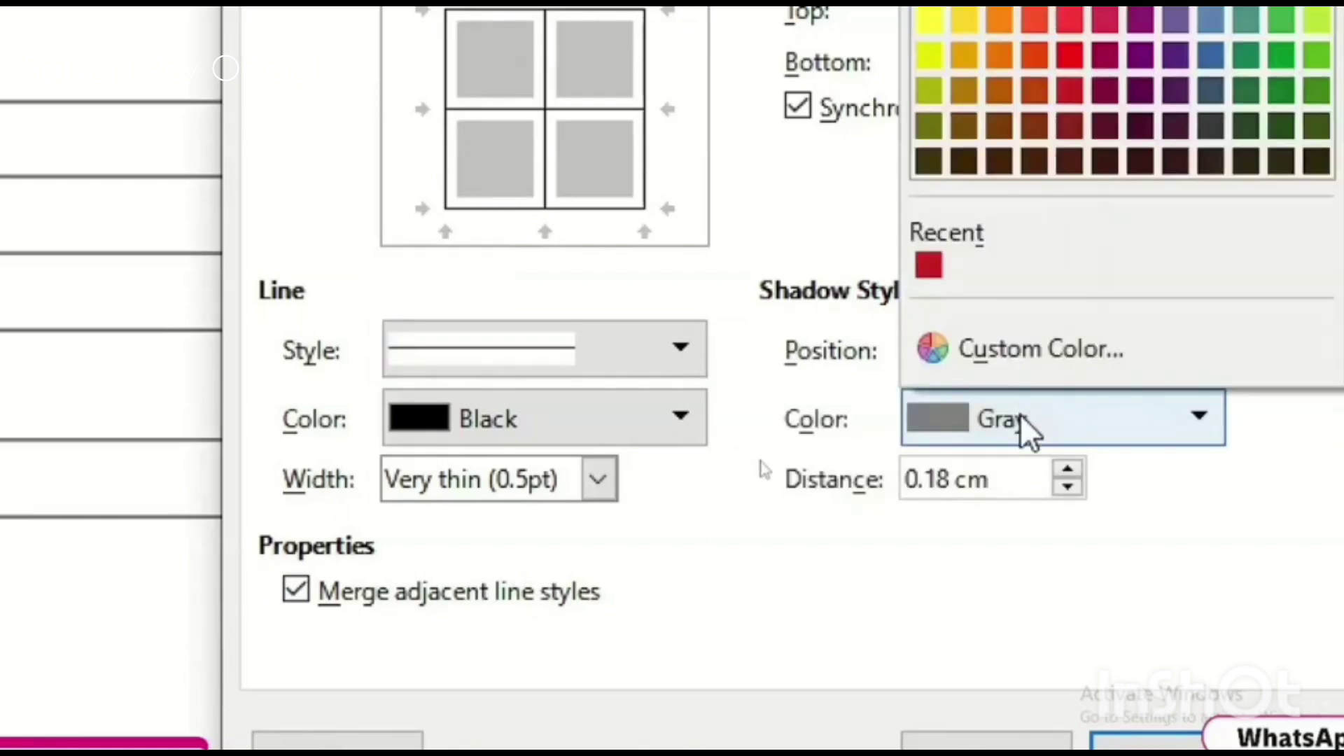
{"action": "left_click", "coordinate": [1020, 417]}
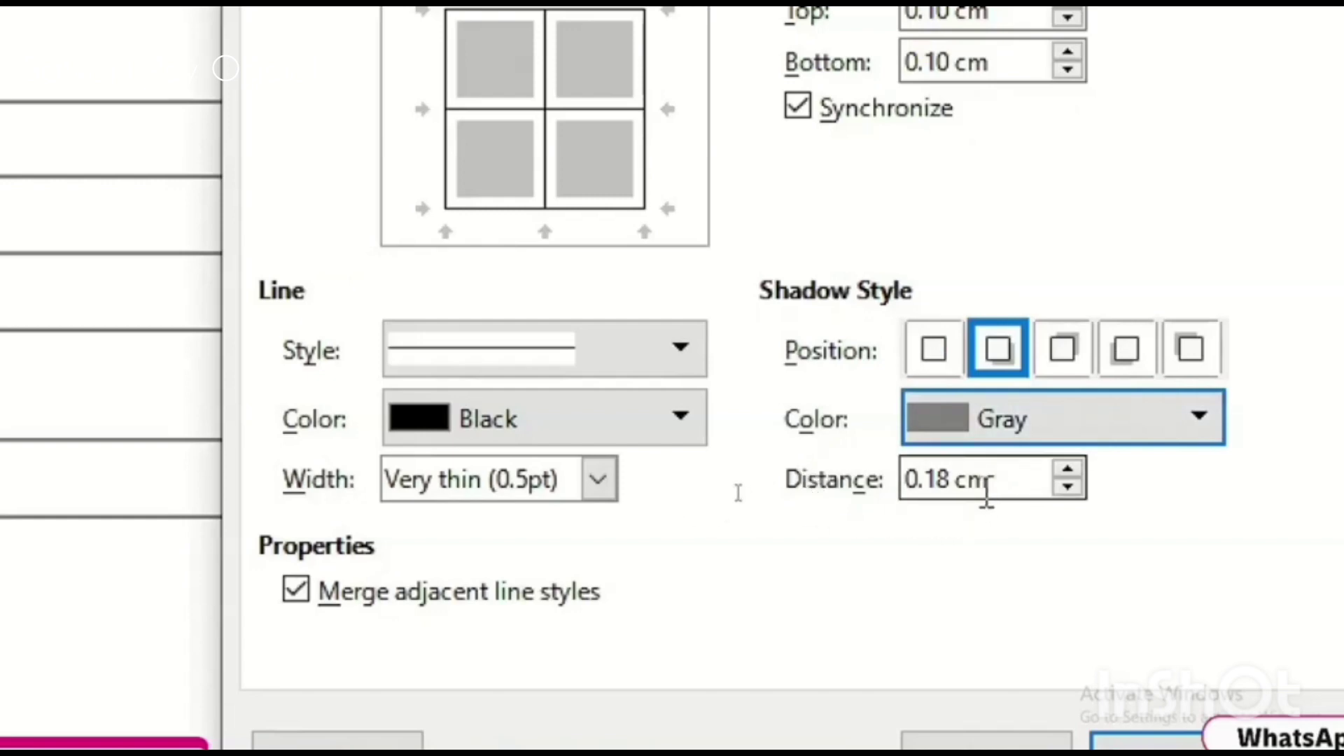
{"action": "left_click", "coordinate": [938, 350]}
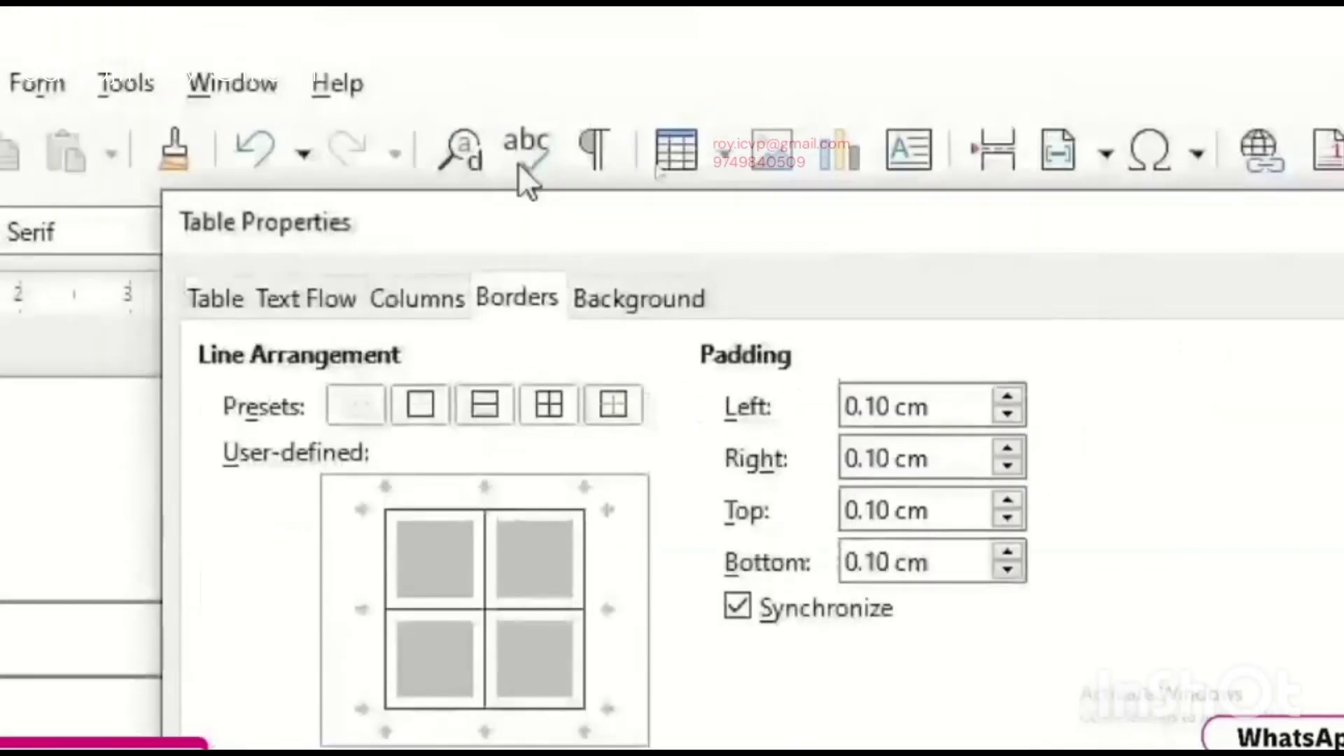
{"action": "left_click", "coordinate": [1097, 641]}
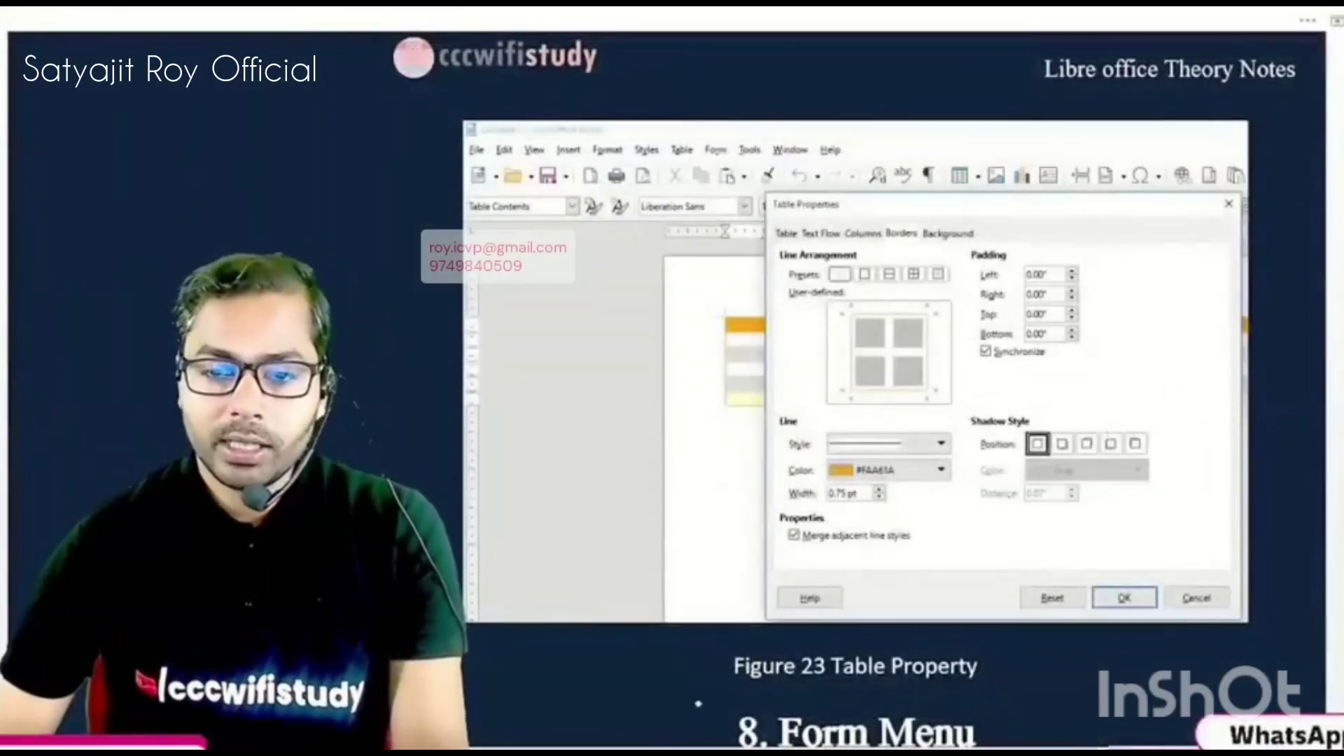
- Find the section "8. Form Menu" in the theory notes and circle its heading in yellow
{"action": "scroll", "coordinate": [854, 420], "scroll_direction": "down", "scroll_amount": 5}
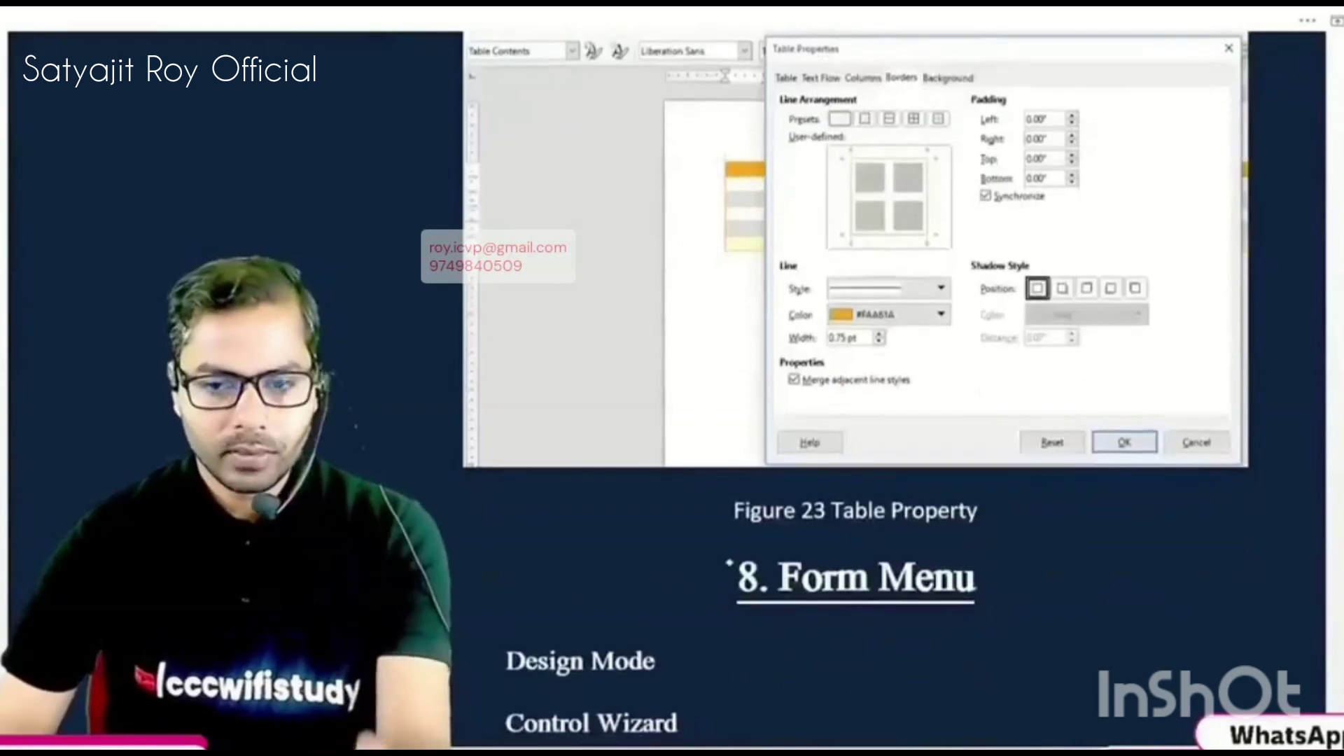
{"action": "scroll", "coordinate": [854, 419], "scroll_direction": "down", "scroll_amount": 2}
{"action": "scroll", "coordinate": [854, 420], "scroll_direction": "down", "scroll_amount": 1}
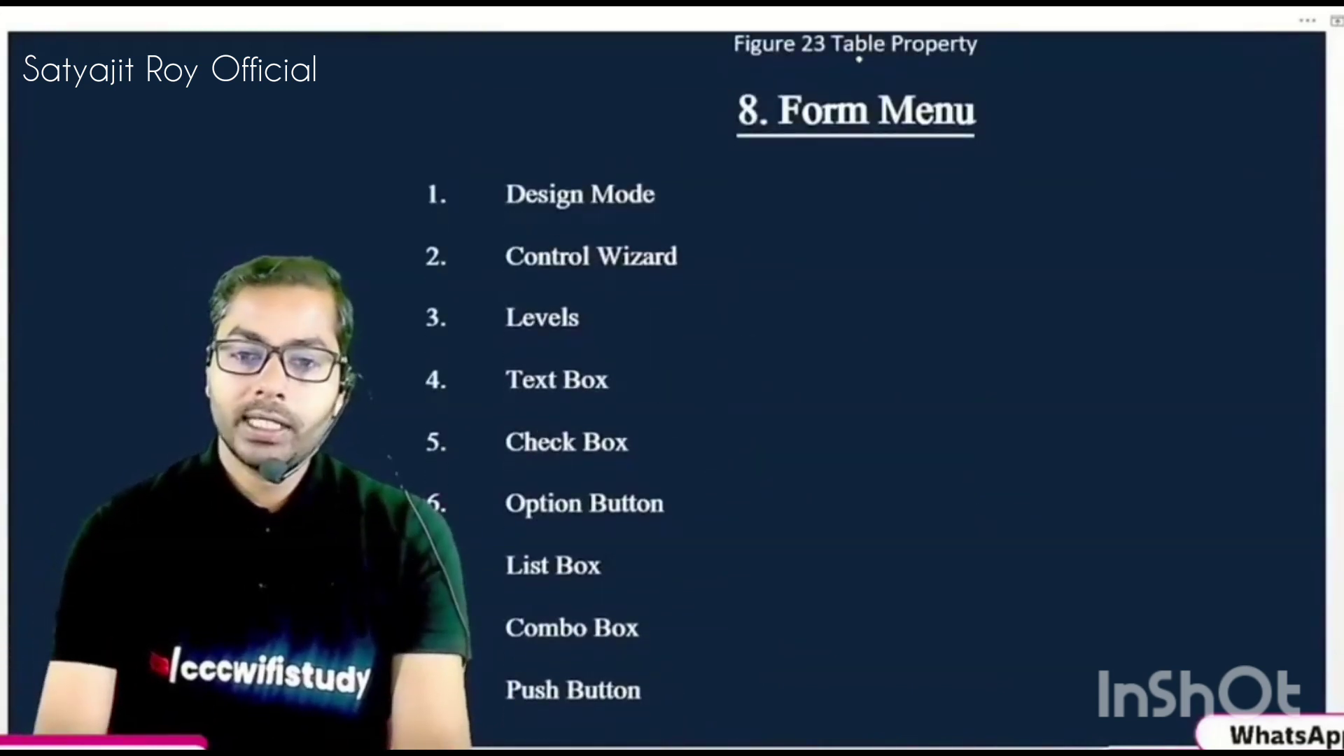
{"action": "mouse_move", "coordinate": [811, 68]}
{"action": "left_mouse_down"}
{"action": "mouse_move", "coordinate": [1008, 79]}
{"action": "mouse_move", "coordinate": [903, 64]}
{"action": "left_mouse_up"}
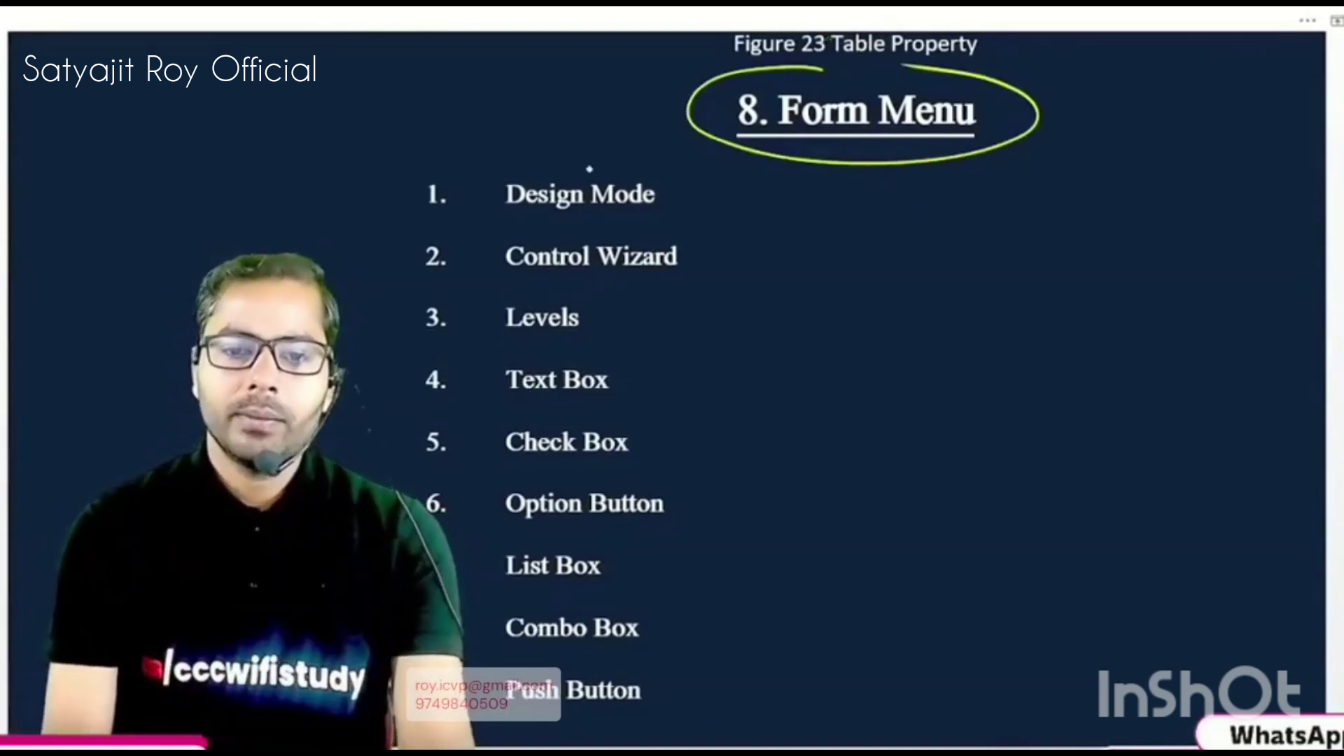
- Circle each of the nine entries in the notes' Form Menu section, from Design Mode to Push Button
{"action": "mouse_move", "coordinate": [633, 158]}
{"action": "left_mouse_down"}
{"action": "mouse_move", "coordinate": [403, 207]}
{"action": "mouse_move", "coordinate": [612, 144]}
{"action": "left_mouse_up"}
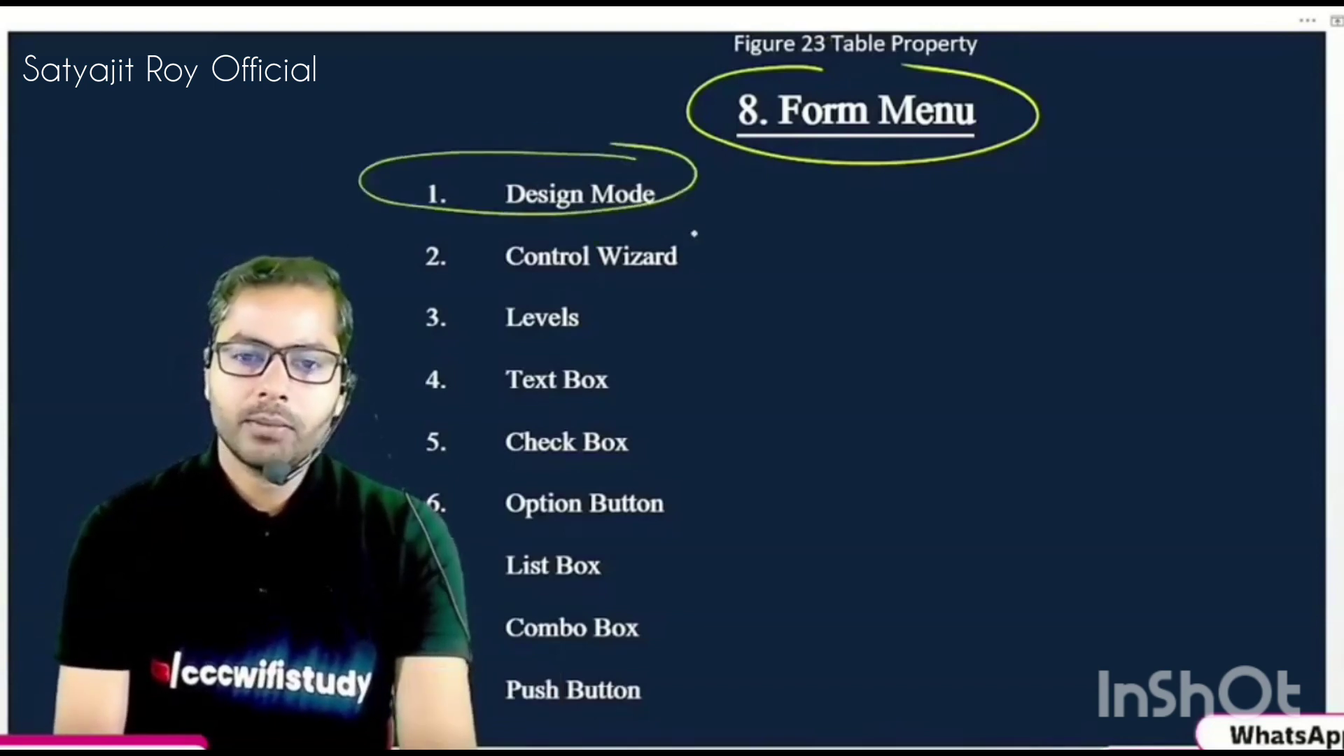
{"action": "mouse_move", "coordinate": [623, 233]}
{"action": "left_mouse_down"}
{"action": "mouse_move", "coordinate": [420, 269]}
{"action": "mouse_move", "coordinate": [686, 226]}
{"action": "left_mouse_up"}
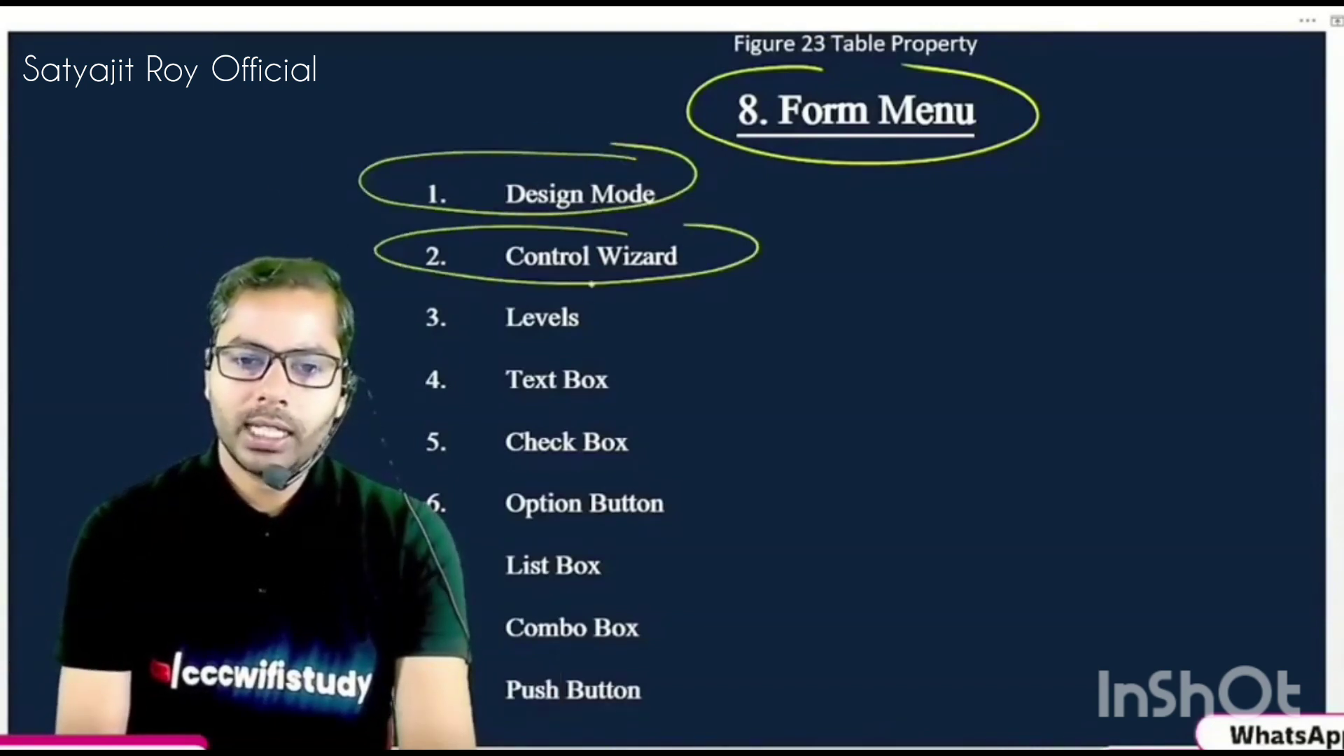
{"action": "mouse_move", "coordinate": [584, 280]}
{"action": "left_mouse_down"}
{"action": "mouse_move", "coordinate": [634, 309]}
{"action": "mouse_move", "coordinate": [602, 287]}
{"action": "left_mouse_up"}
{"action": "mouse_move", "coordinate": [616, 347]}
{"action": "left_mouse_down"}
{"action": "mouse_move", "coordinate": [654, 378]}
{"action": "mouse_move", "coordinate": [595, 405]}
{"action": "mouse_move", "coordinate": [522, 467]}
{"action": "mouse_move", "coordinate": [644, 419]}
{"action": "left_mouse_up"}
{"action": "mouse_move", "coordinate": [676, 471]}
{"action": "left_mouse_down"}
{"action": "mouse_move", "coordinate": [480, 506]}
{"action": "mouse_move", "coordinate": [725, 494]}
{"action": "mouse_move", "coordinate": [676, 466]}
{"action": "left_mouse_up"}
{"action": "left_click_drag", "start_coordinate": [607, 530], "coordinate": [593, 527]}
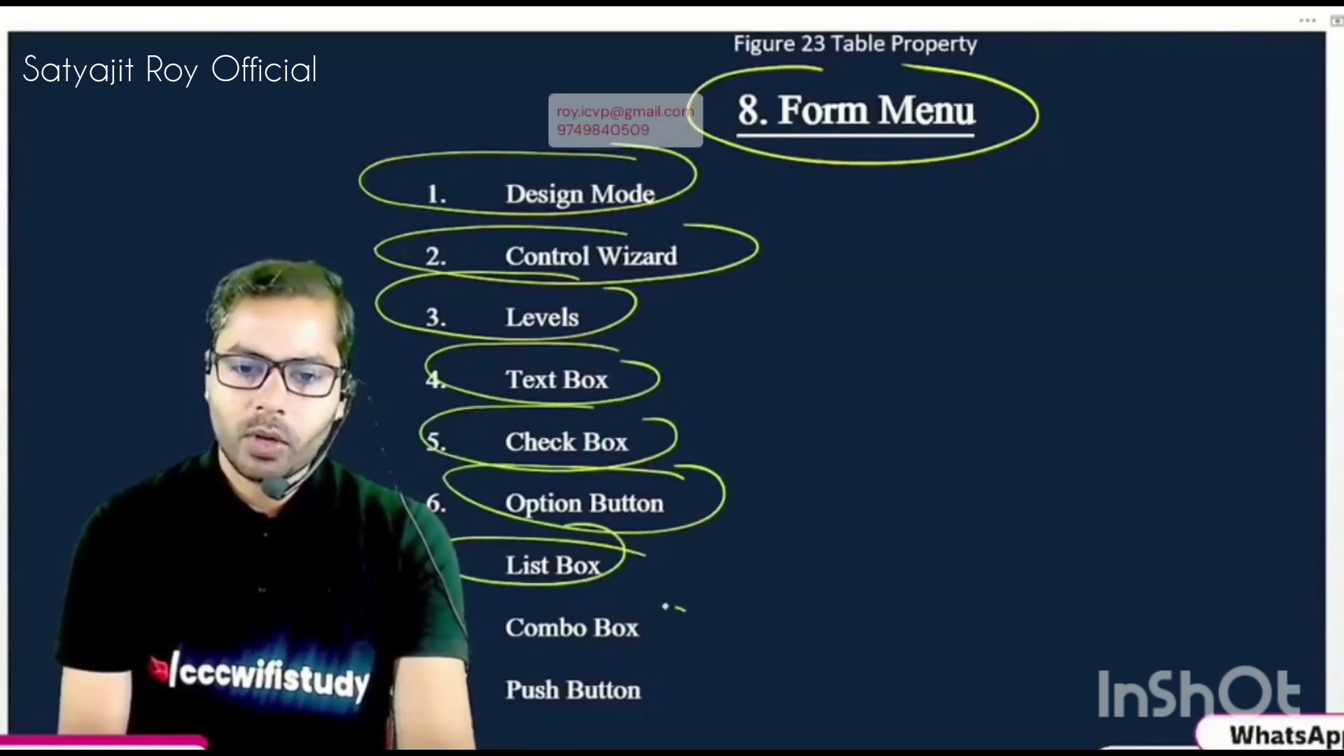
{"action": "mouse_move", "coordinate": [668, 606]}
{"action": "left_mouse_down"}
{"action": "mouse_move", "coordinate": [691, 634]}
{"action": "mouse_move", "coordinate": [673, 607]}
{"action": "left_mouse_up"}
{"action": "mouse_move", "coordinate": [658, 672]}
{"action": "left_mouse_down"}
{"action": "mouse_move", "coordinate": [648, 691]}
{"action": "mouse_move", "coordinate": [665, 675]}
{"action": "left_mouse_up"}
- Switch to LibreOffice Writer and examine the available form commands, from Design Mode down to More Fields
{"action": "scroll", "coordinate": [607, 649], "scroll_direction": "down", "scroll_amount": 5}
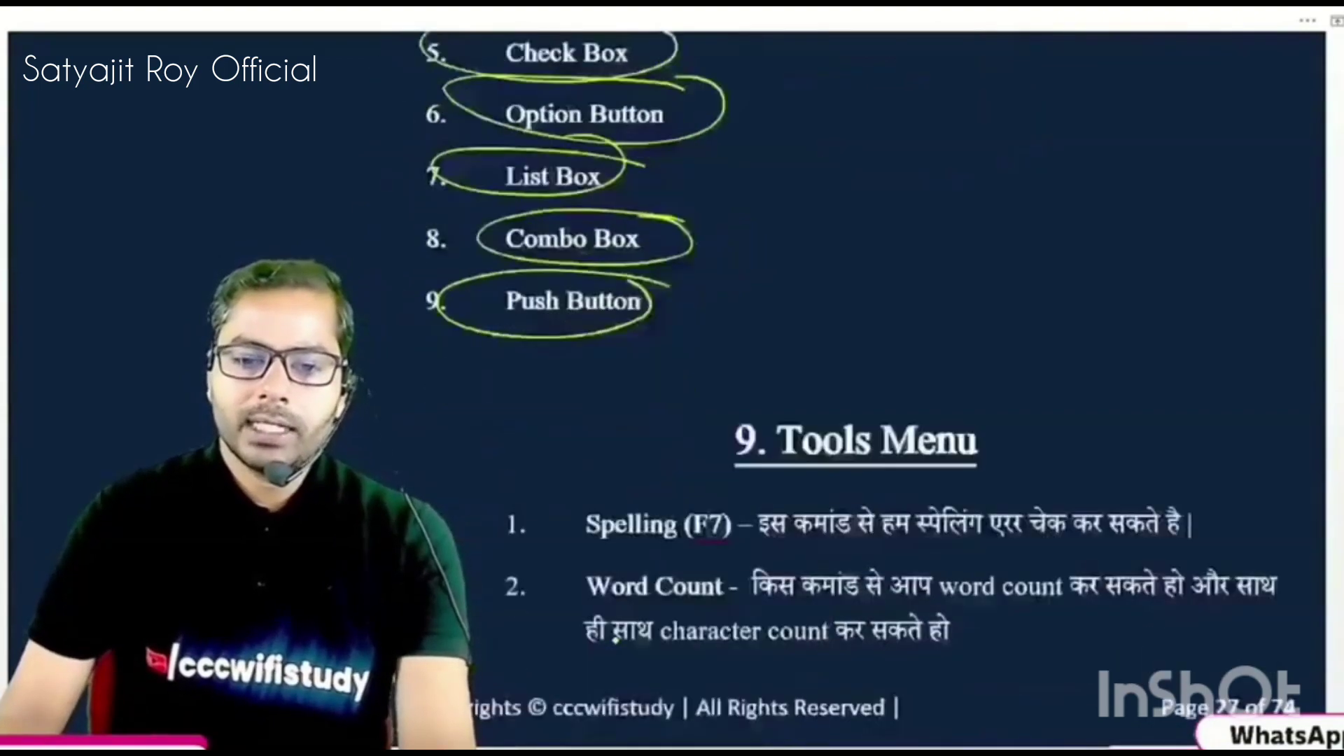
{"action": "scroll", "coordinate": [615, 639], "scroll_direction": "up", "scroll_amount": 2}
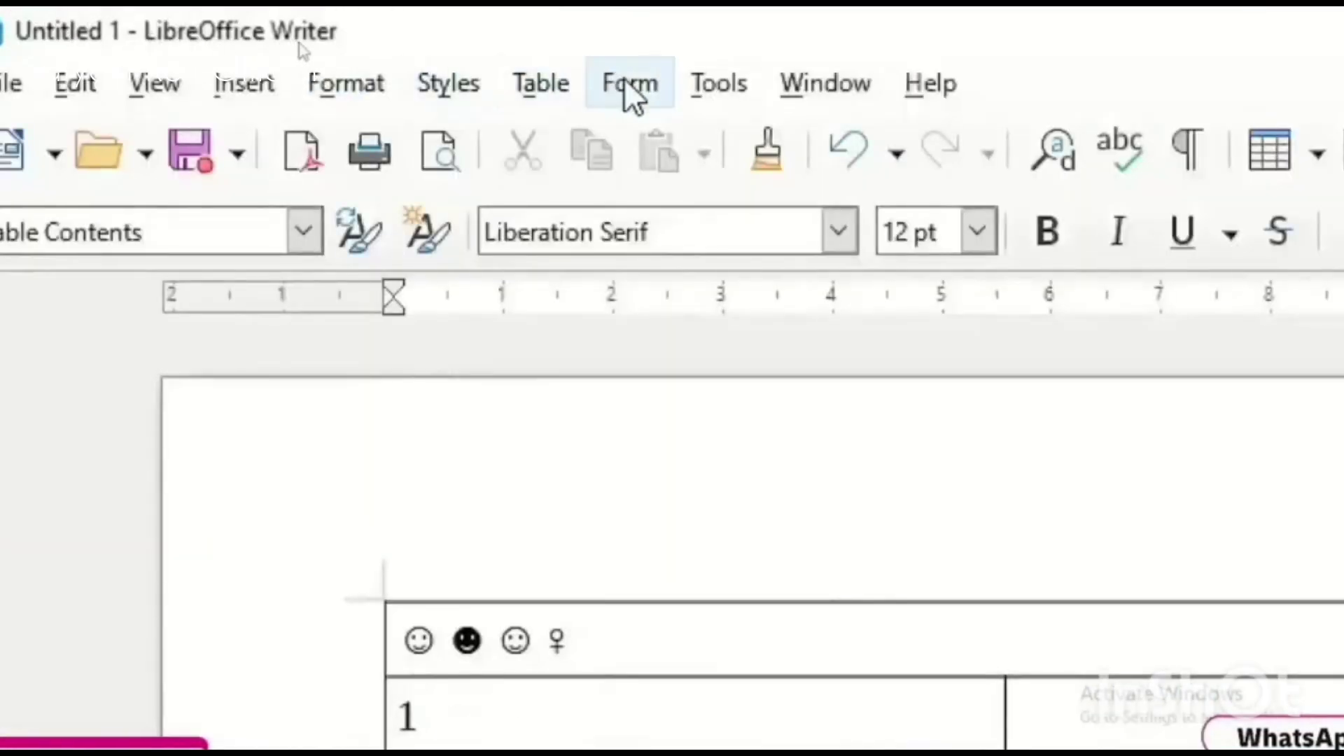
{"action": "left_click", "coordinate": [645, 82]}
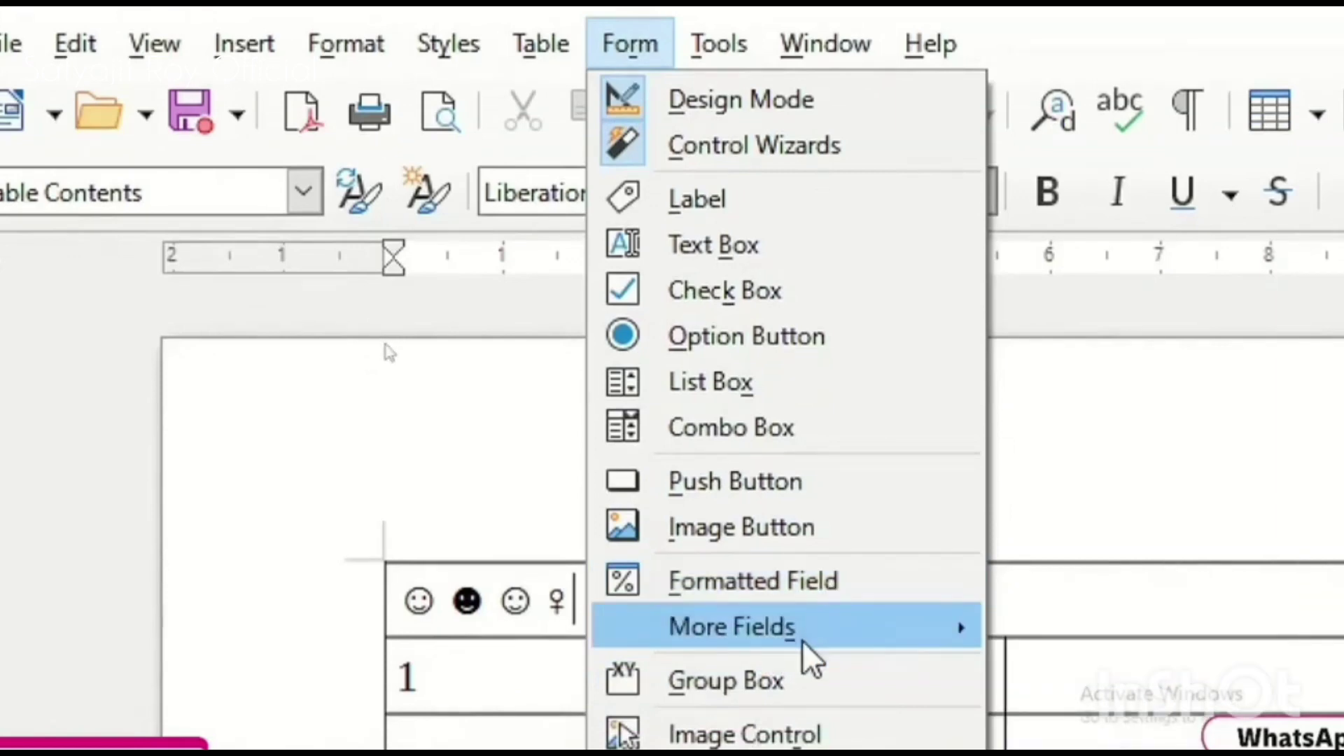
{"action": "mouse_move", "coordinate": [802, 640]}
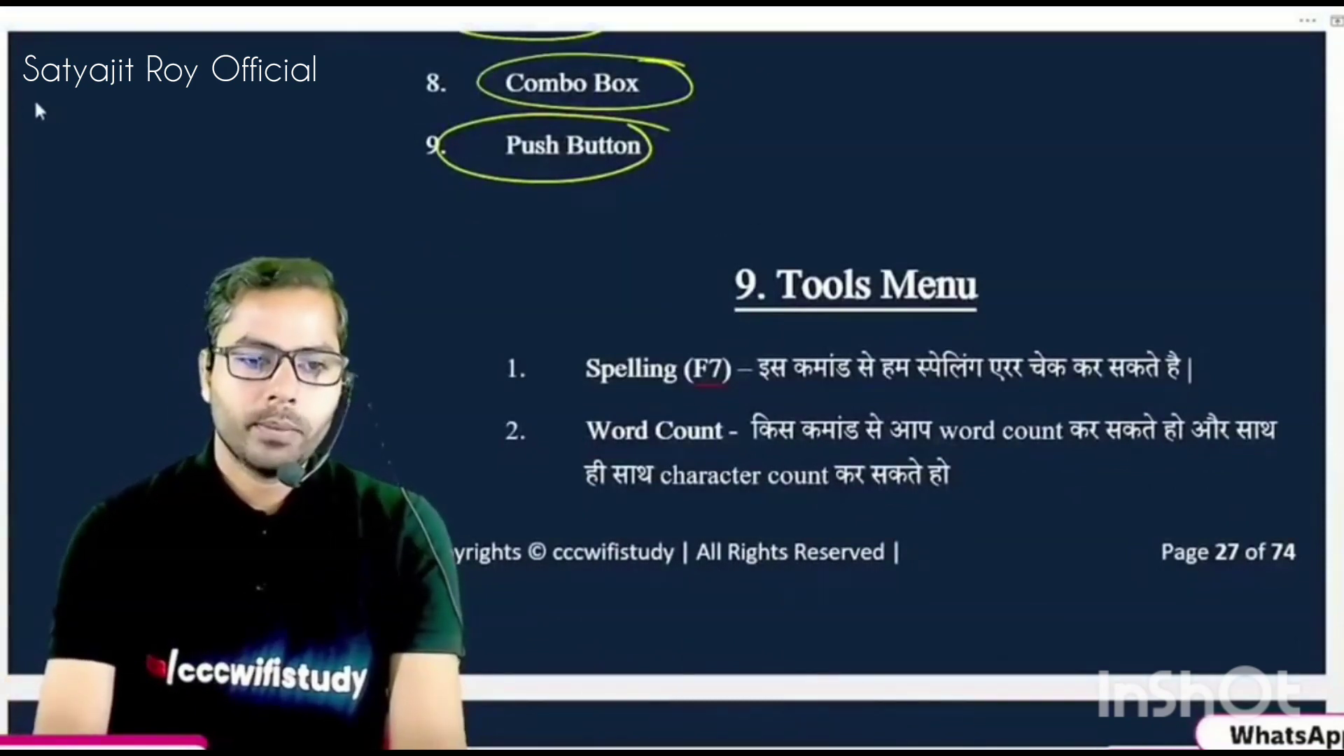
- Return to the notes, mark the heading "9. Tools Menu" with two ticks, and tick and underline the Spelling (F7) entry
{"action": "left_click_drag", "start_coordinate": [533, 289], "coordinate": [861, 216]}
{"action": "left_click_drag", "start_coordinate": [593, 325], "coordinate": [837, 237]}
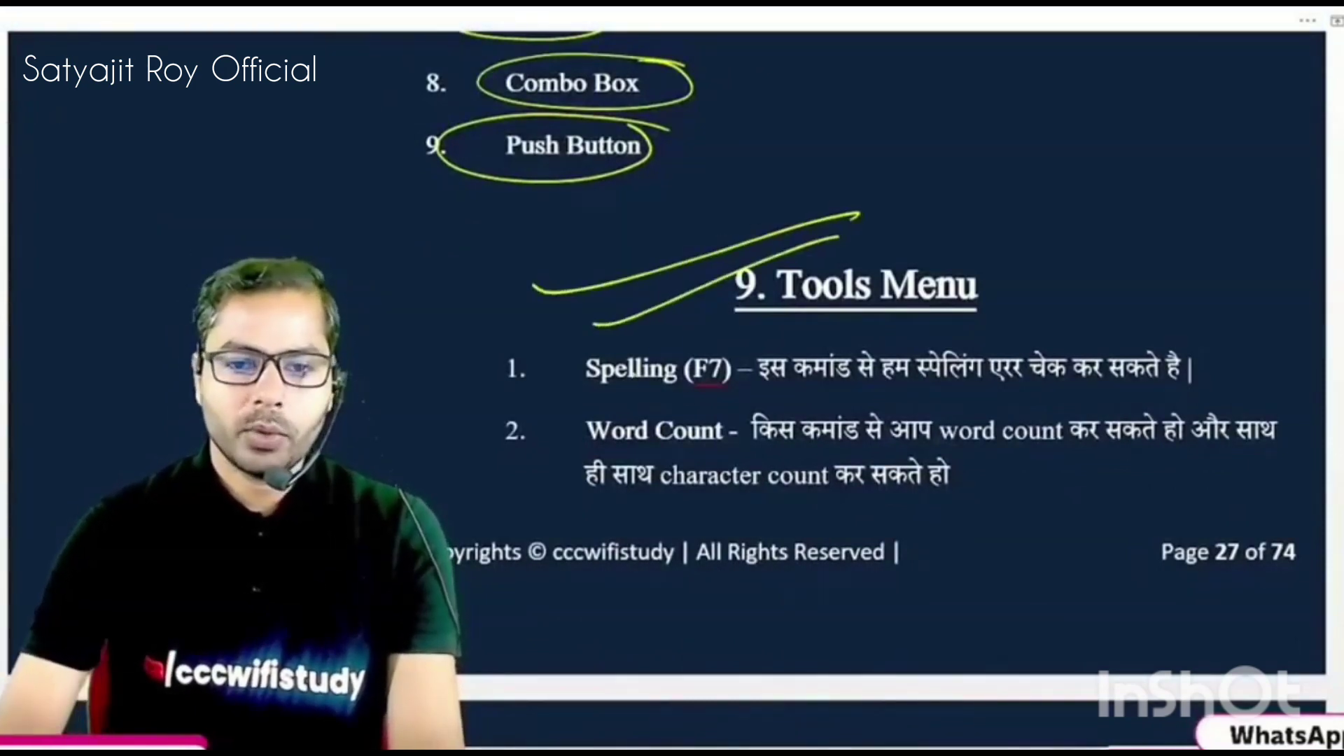
{"action": "scroll", "coordinate": [633, 370], "scroll_direction": "down", "scroll_amount": 3}
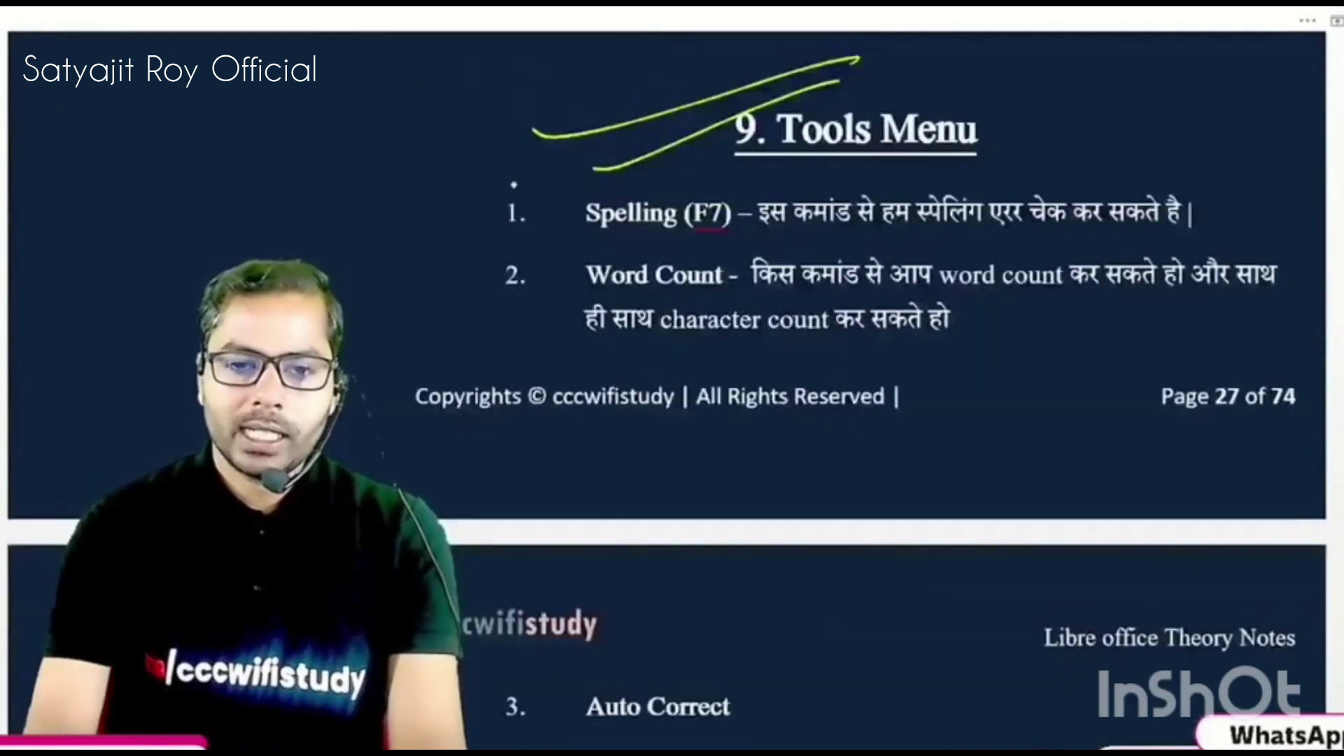
{"action": "left_click_drag", "start_coordinate": [342, 227], "coordinate": [588, 175]}
{"action": "mouse_move", "coordinate": [586, 237]}
{"action": "left_mouse_down"}
{"action": "mouse_move", "coordinate": [748, 228]}
{"action": "mouse_move", "coordinate": [700, 235]}
{"action": "left_mouse_up"}
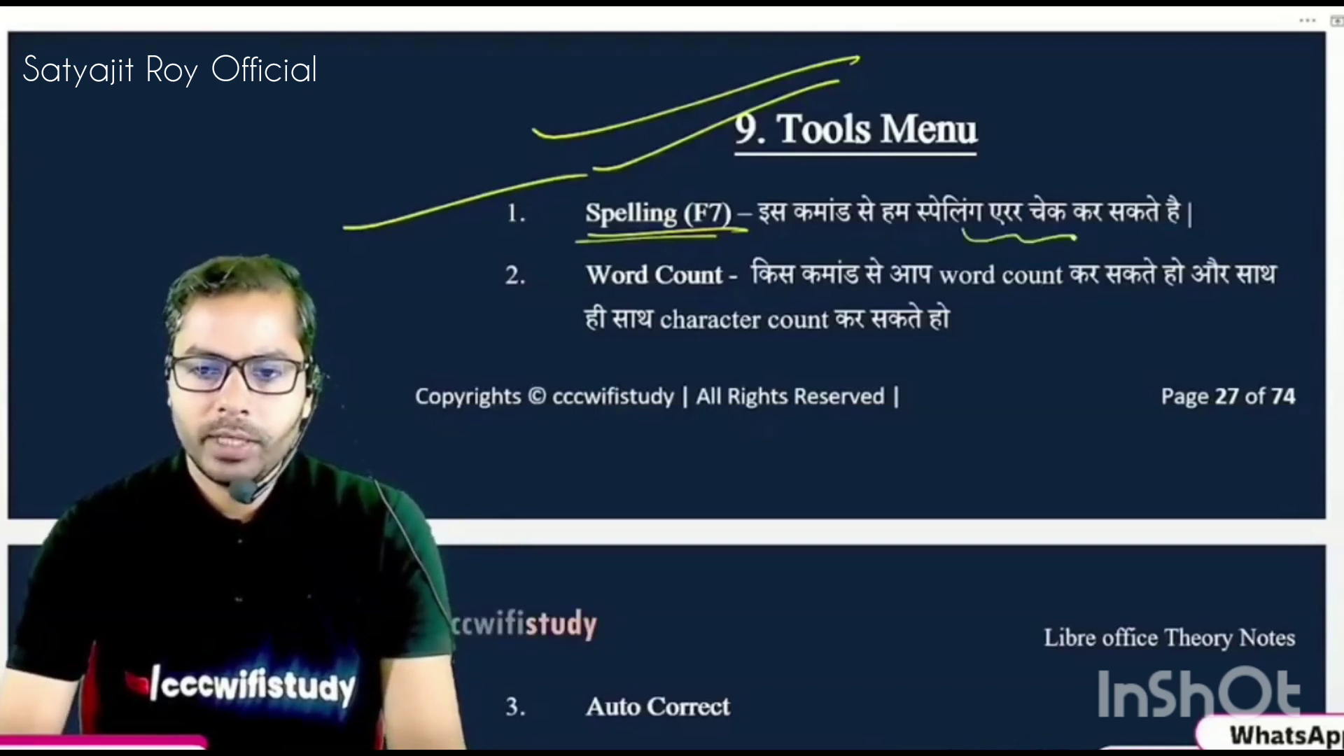
{"action": "left_click_drag", "start_coordinate": [1074, 238], "coordinate": [1080, 237]}
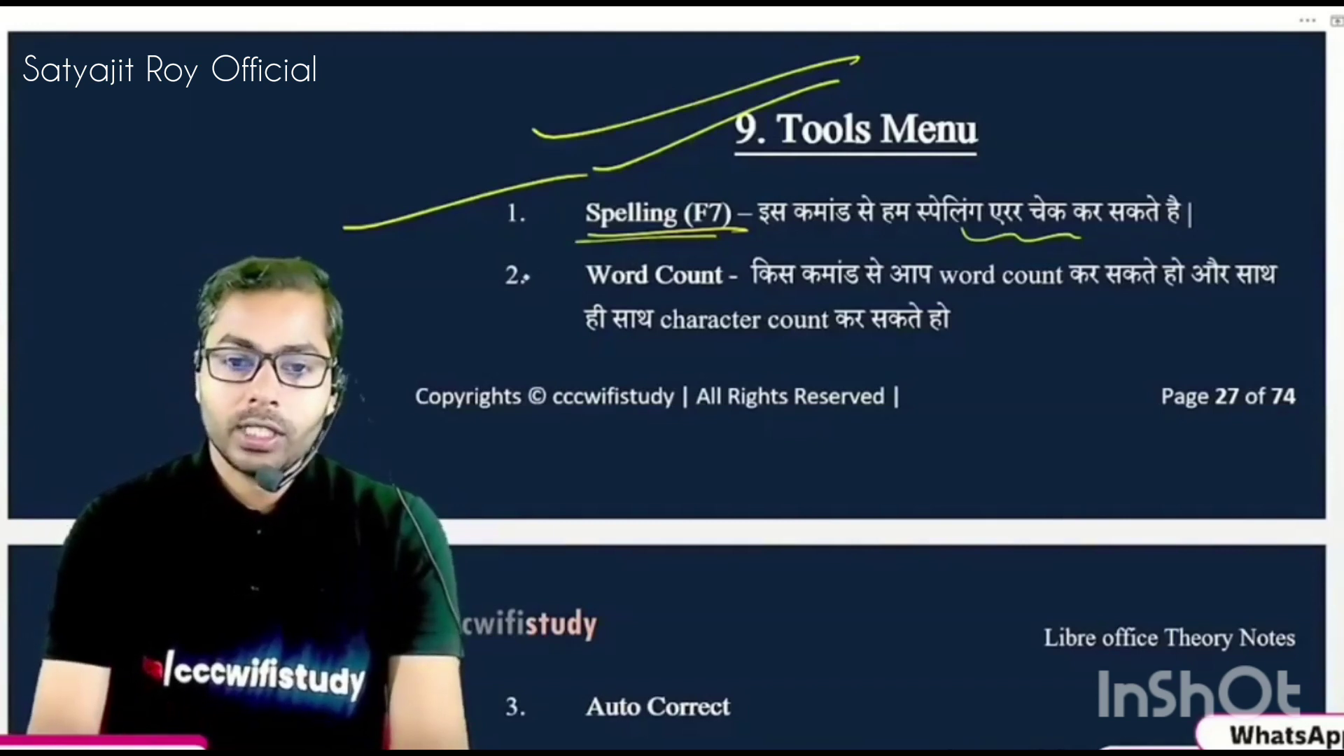
- Tick the Word Count entry in the notes and underline its description of word and character counting
{"action": "left_click_drag", "start_coordinate": [432, 282], "coordinate": [567, 273]}
{"action": "left_click_drag", "start_coordinate": [748, 287], "coordinate": [917, 298]}
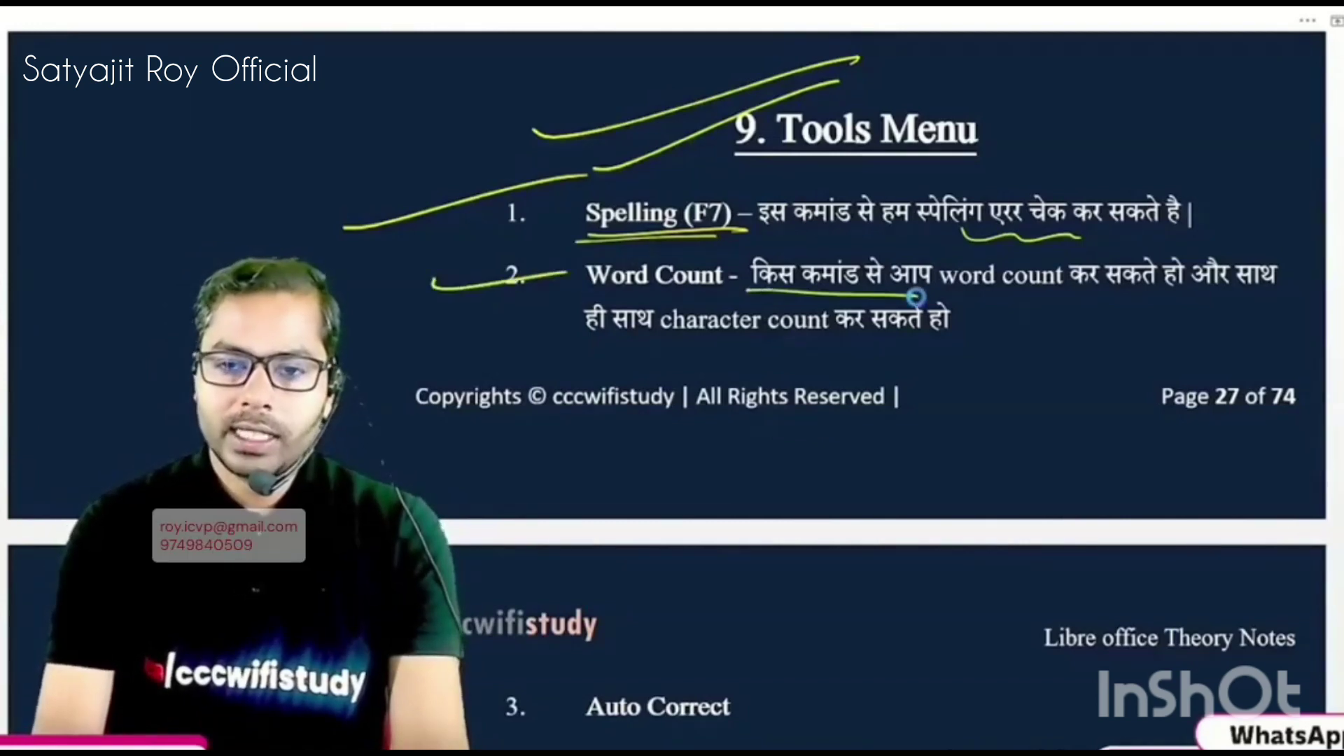
{"action": "left_click_drag", "start_coordinate": [1021, 298], "coordinate": [1239, 302]}
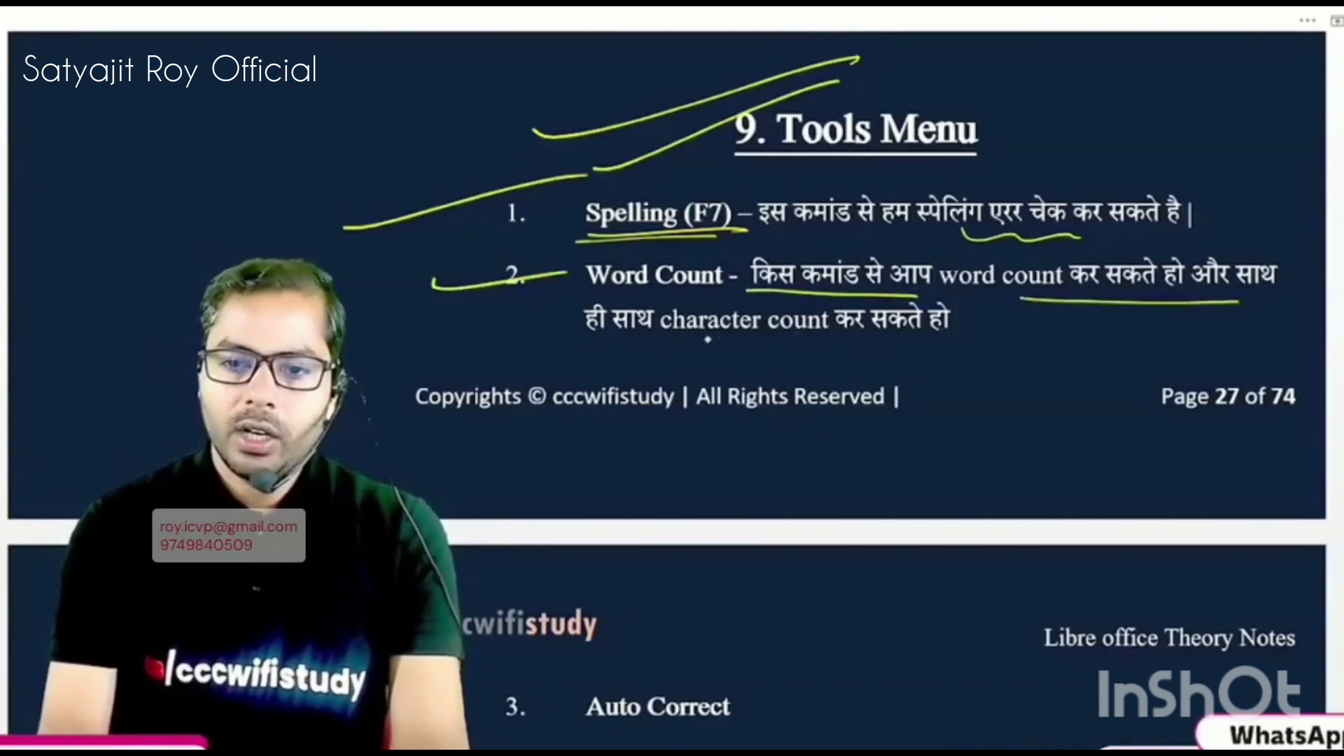
{"action": "left_click_drag", "start_coordinate": [579, 338], "coordinate": [895, 352]}
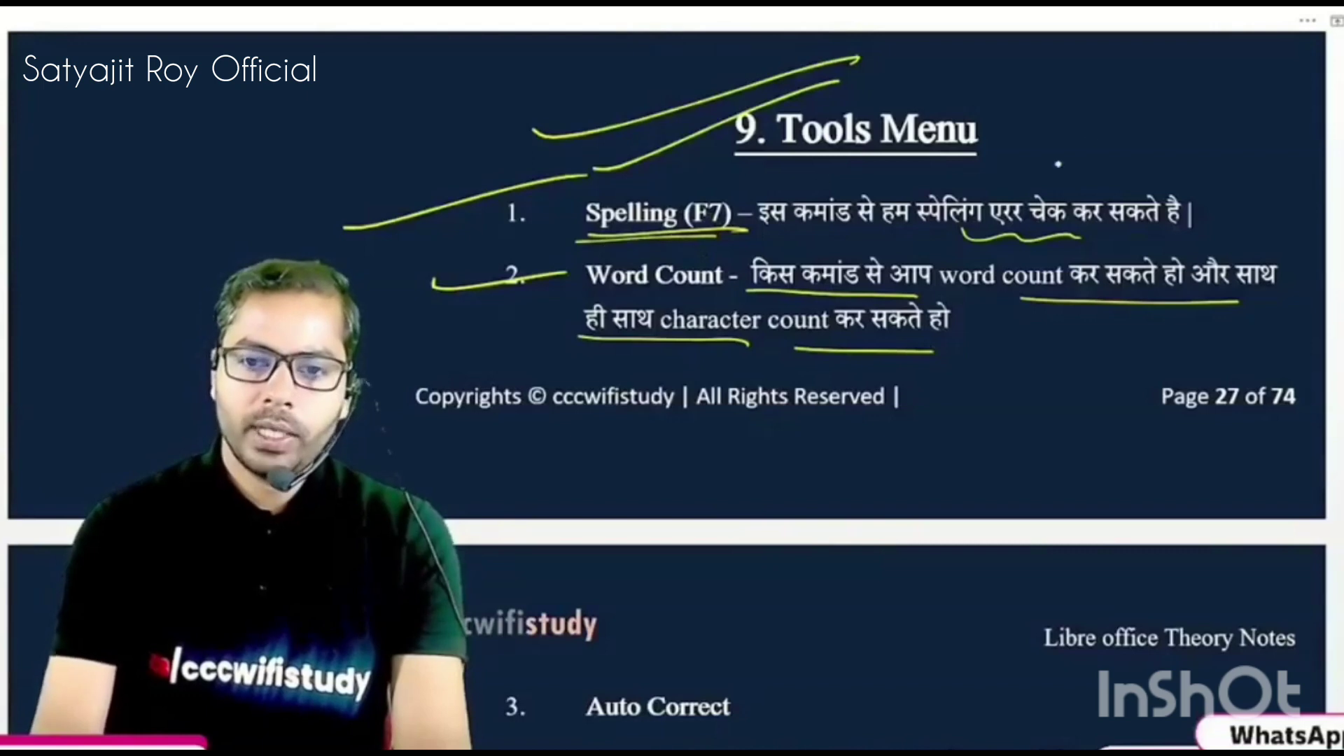
- Handwrite a note starting with "Automatic Spell" beside the Spelling entry
{"action": "mouse_move", "coordinate": [1022, 195]}
{"action": "left_mouse_down"}
{"action": "mouse_move", "coordinate": [1043, 154]}
{"action": "mouse_move", "coordinate": [1113, 119]}
{"action": "mouse_move", "coordinate": [1141, 150]}
{"action": "mouse_move", "coordinate": [1232, 119]}
{"action": "mouse_move", "coordinate": [1252, 89]}
{"action": "left_mouse_up"}
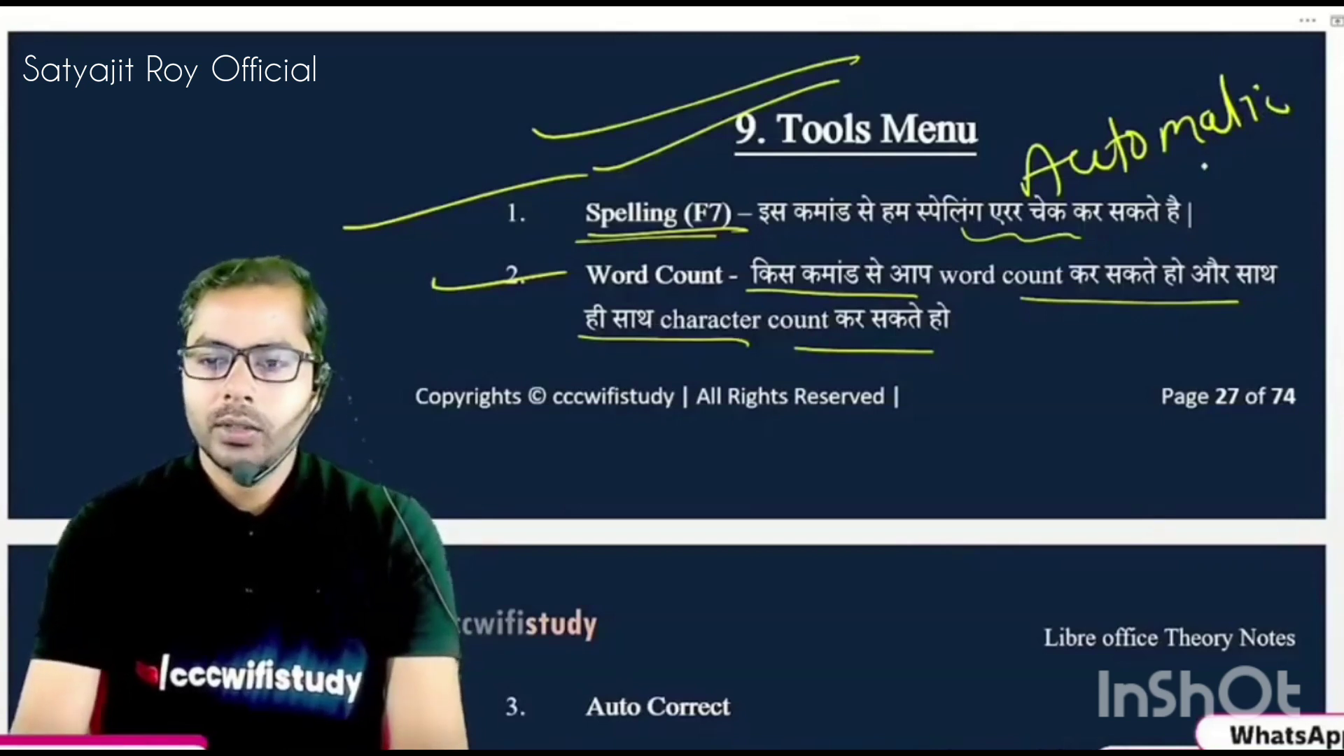
{"action": "mouse_move", "coordinate": [1203, 185]}
{"action": "left_mouse_down"}
{"action": "mouse_move", "coordinate": [1252, 168]}
{"action": "mouse_move", "coordinate": [1259, 140]}
{"action": "mouse_move", "coordinate": [1277, 168]}
{"action": "left_mouse_up"}
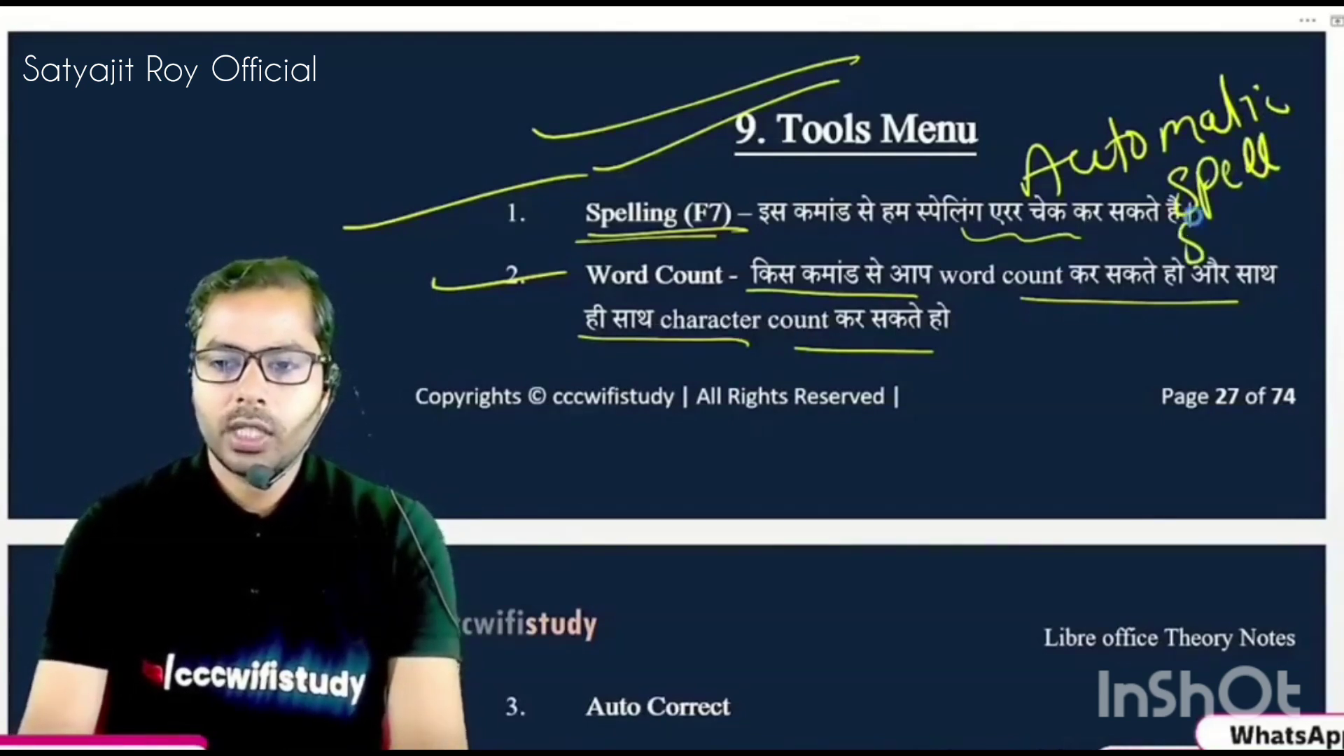
{"action": "mouse_move", "coordinate": [1194, 217]}
{"action": "left_mouse_down"}
{"action": "mouse_move", "coordinate": [1221, 241]}
{"action": "mouse_move", "coordinate": [1248, 238]}
{"action": "mouse_move", "coordinate": [1326, 183]}
{"action": "left_mouse_up"}
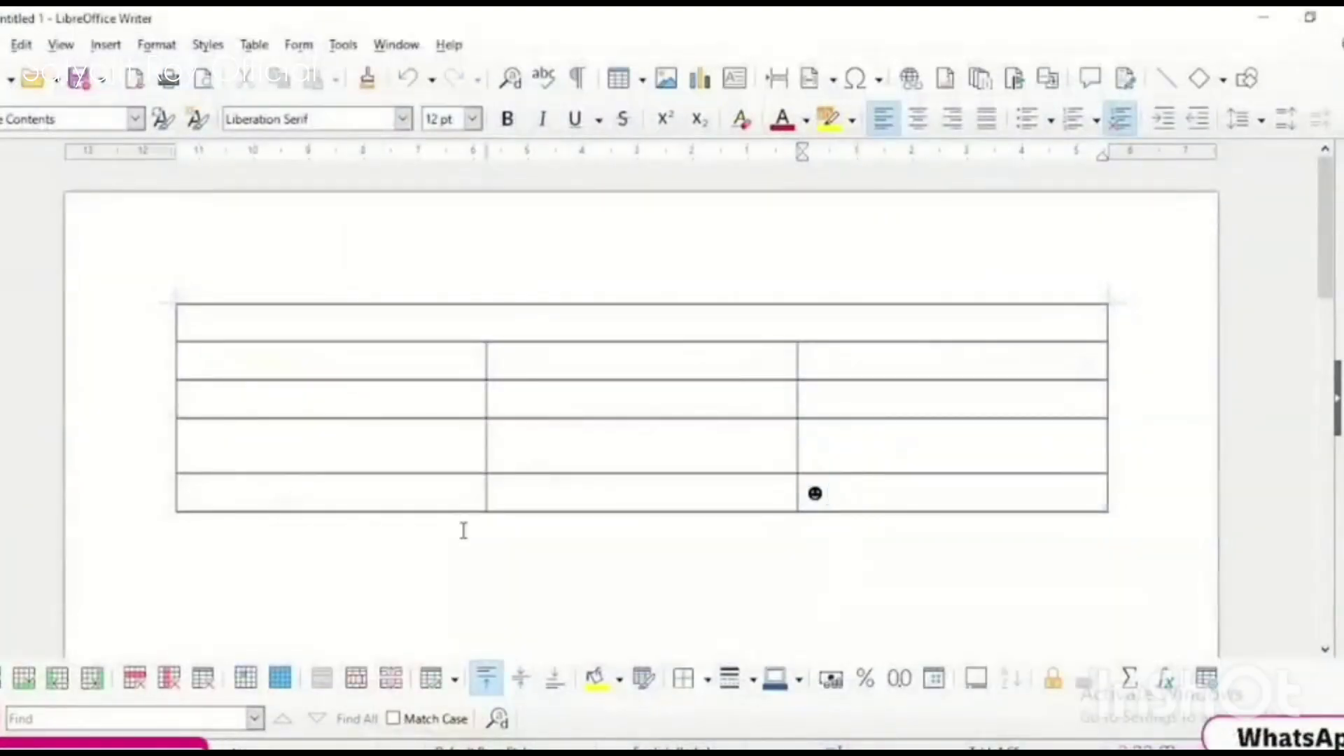
- In a new document containing the word CCC, run the spelling check and ignore all occurrences of CCC
{"action": "key", "text": "ctrl+a"}
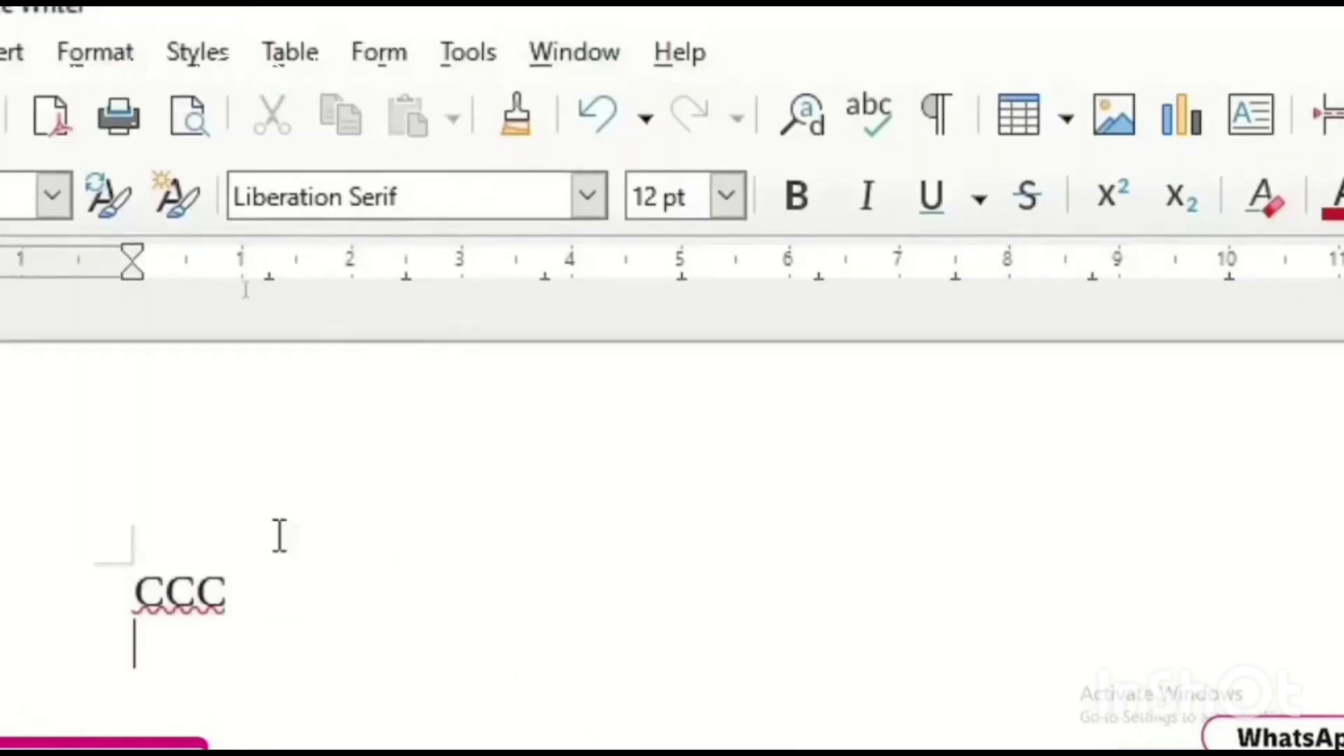
{"action": "left_click", "coordinate": [198, 595]}
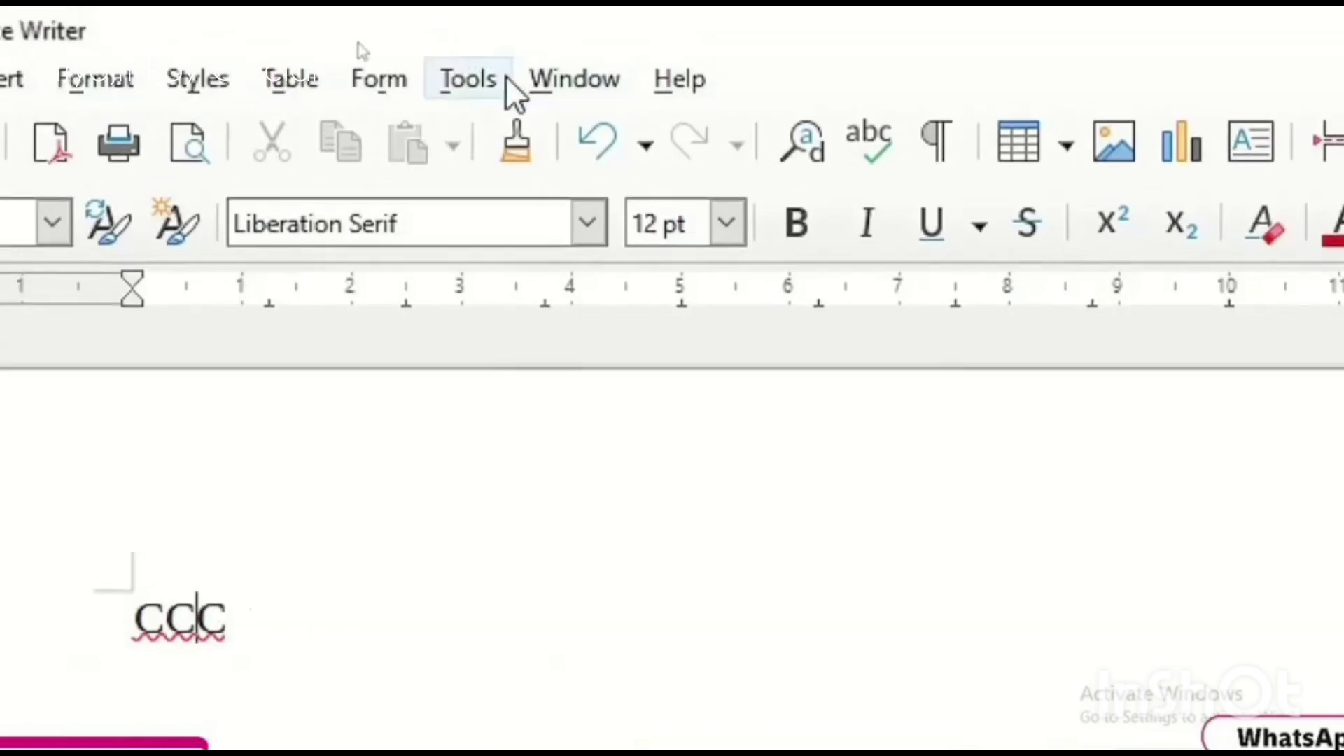
{"action": "left_click", "coordinate": [493, 78]}
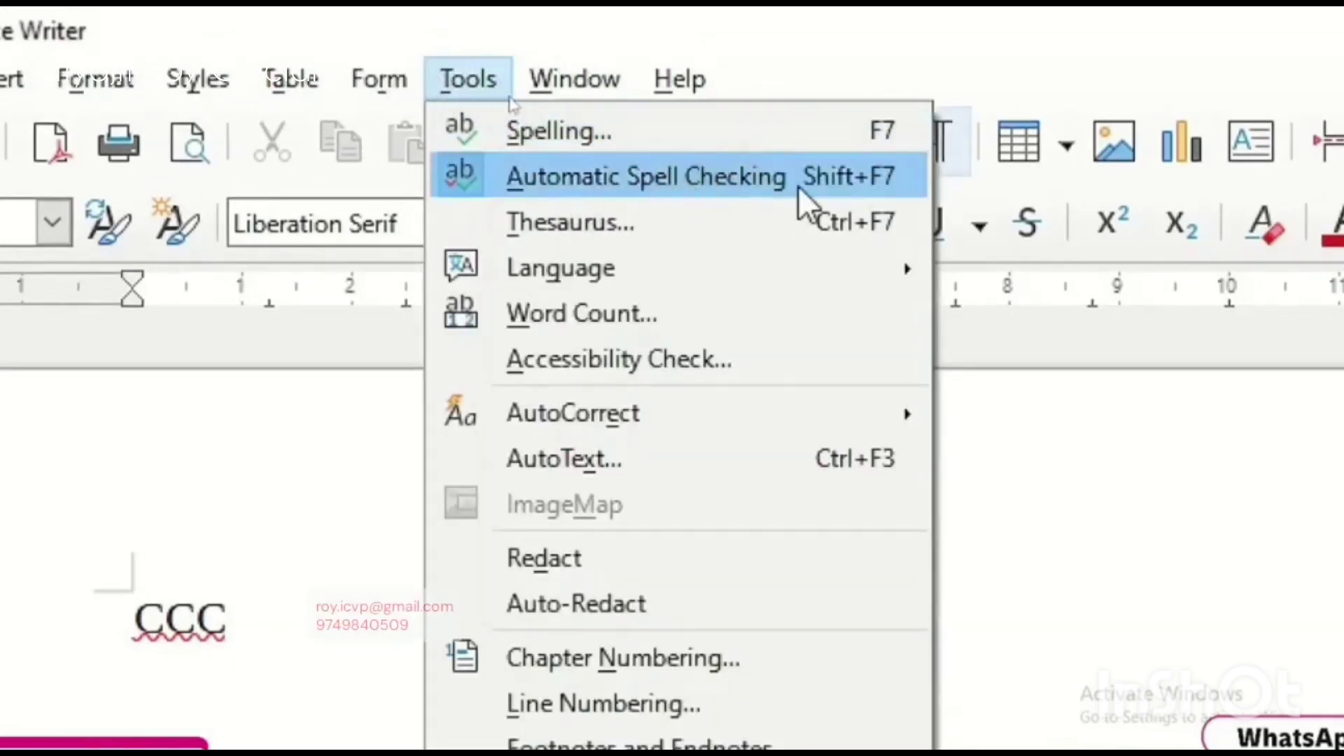
{"action": "left_click", "coordinate": [574, 131]}
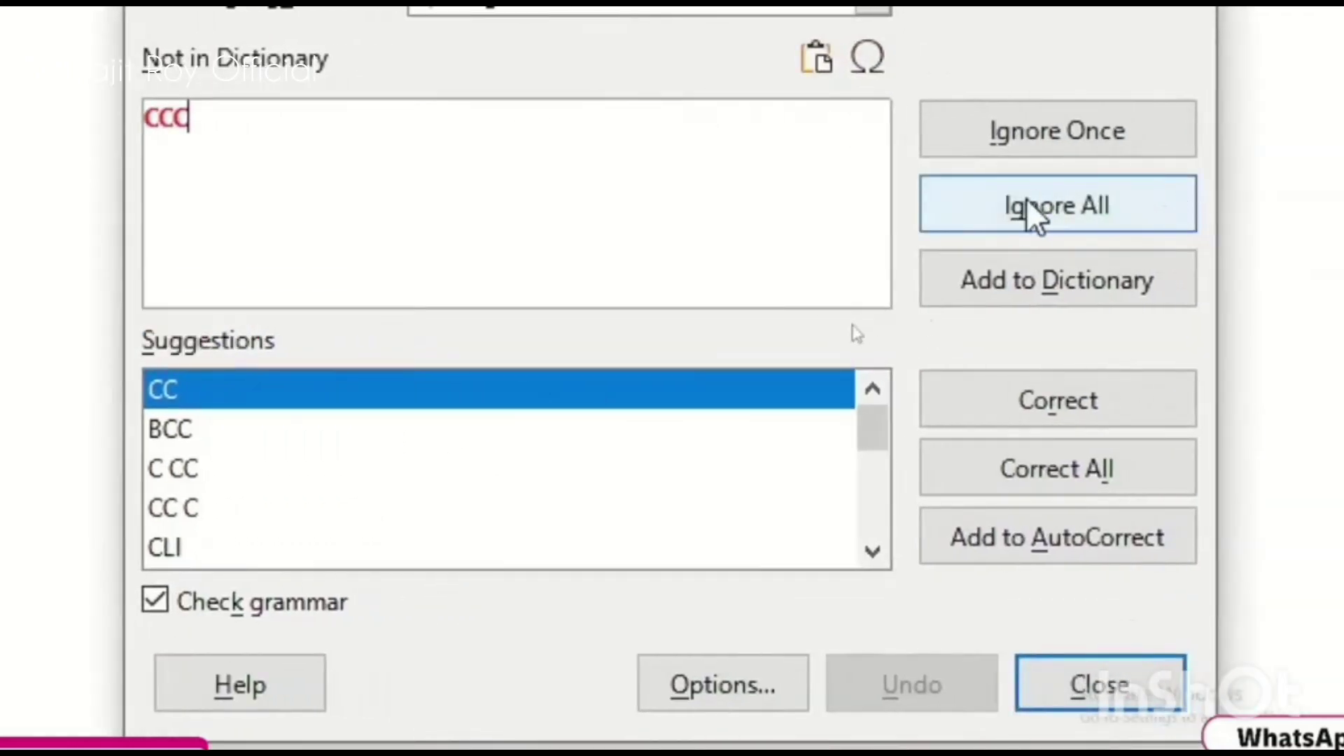
{"action": "left_click", "coordinate": [1082, 210]}
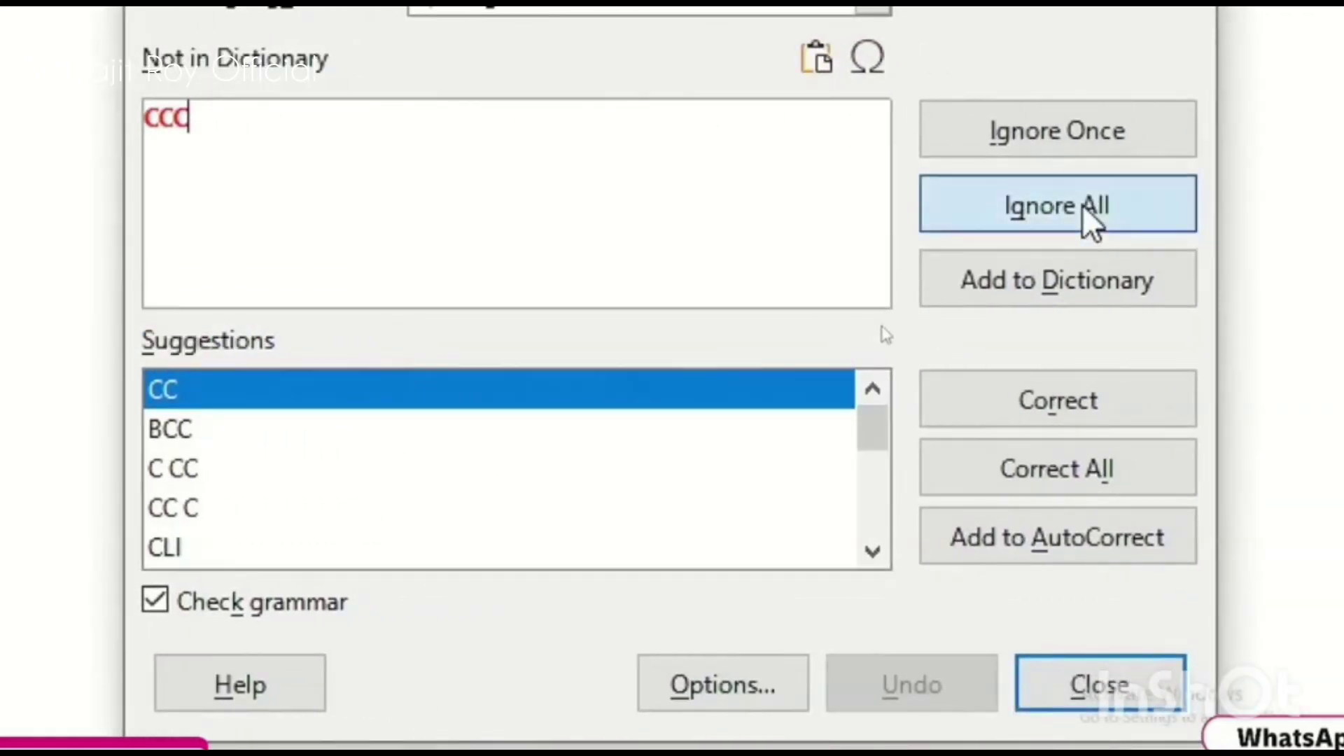
{"action": "left_click", "coordinate": [716, 399]}
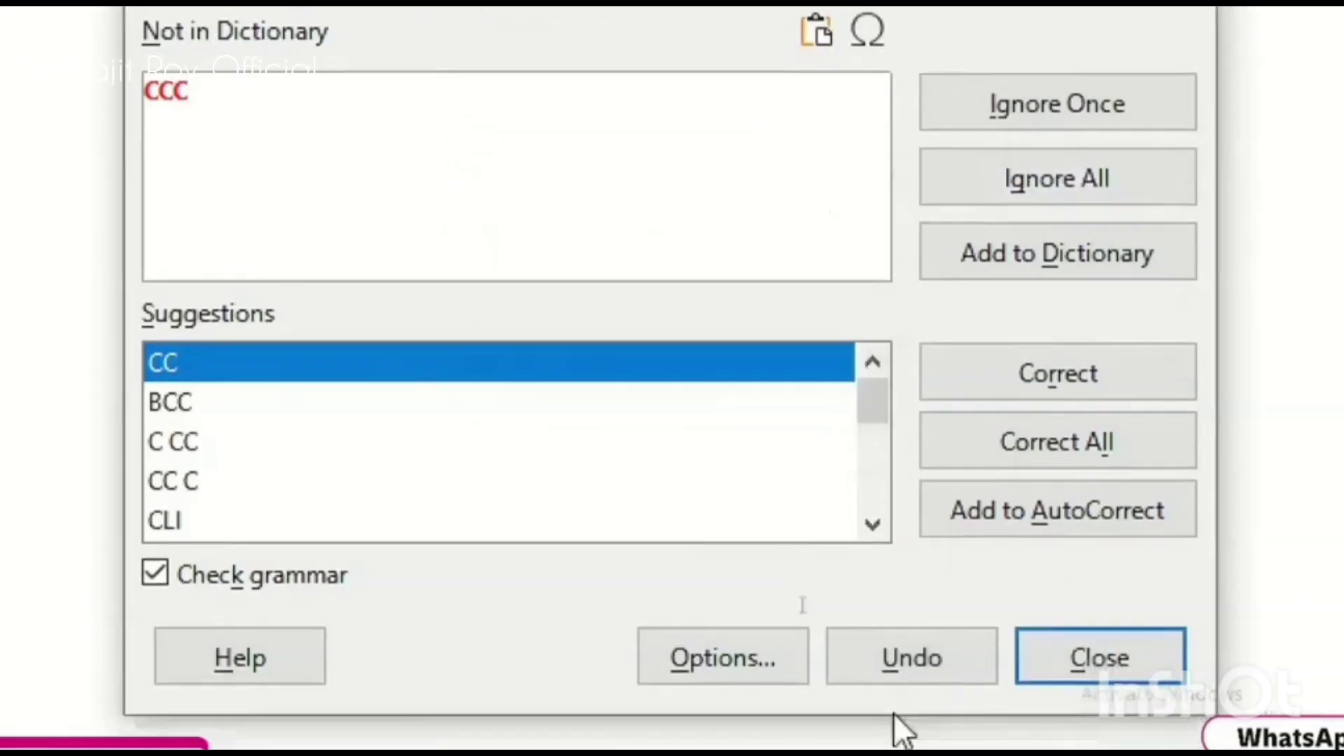
{"action": "left_click", "coordinate": [1074, 636]}
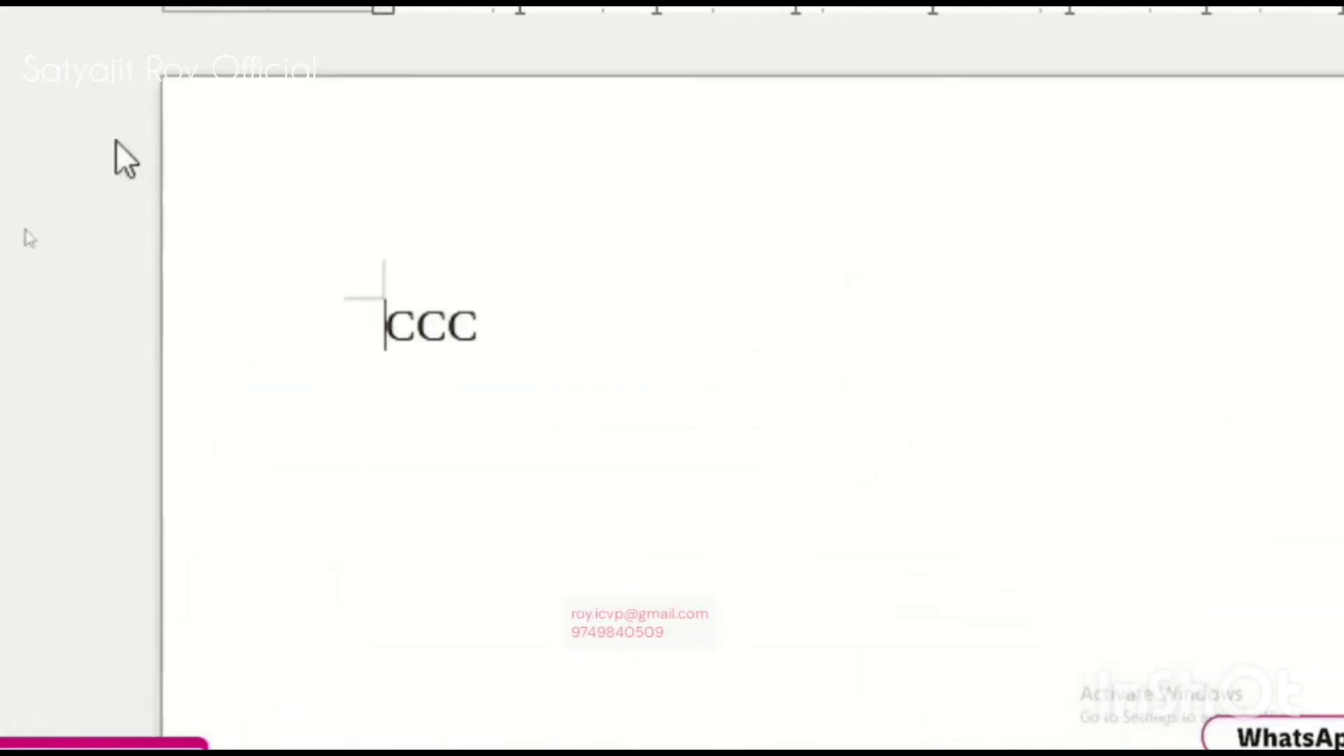
- Add the word ACC on a new line below CCC
{"action": "left_click", "coordinate": [520, 380]}
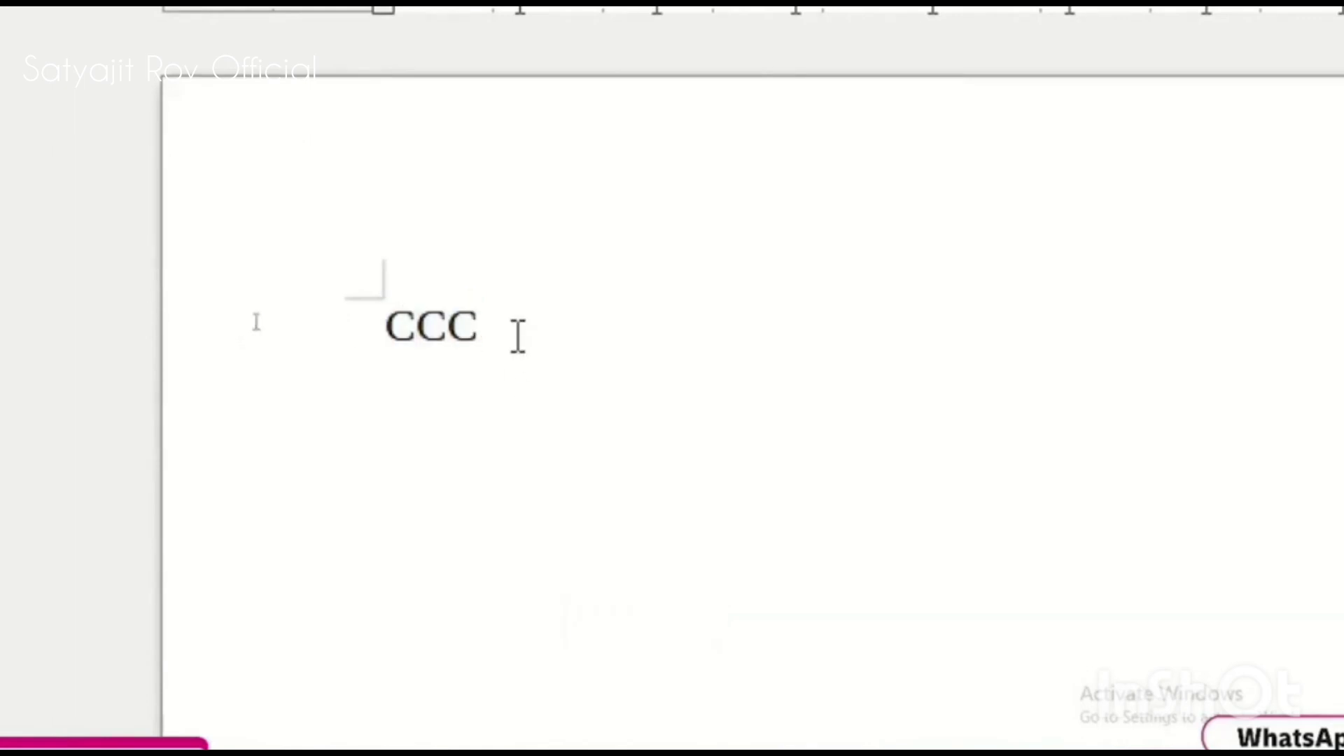
{"action": "type", "text": "ACC"}
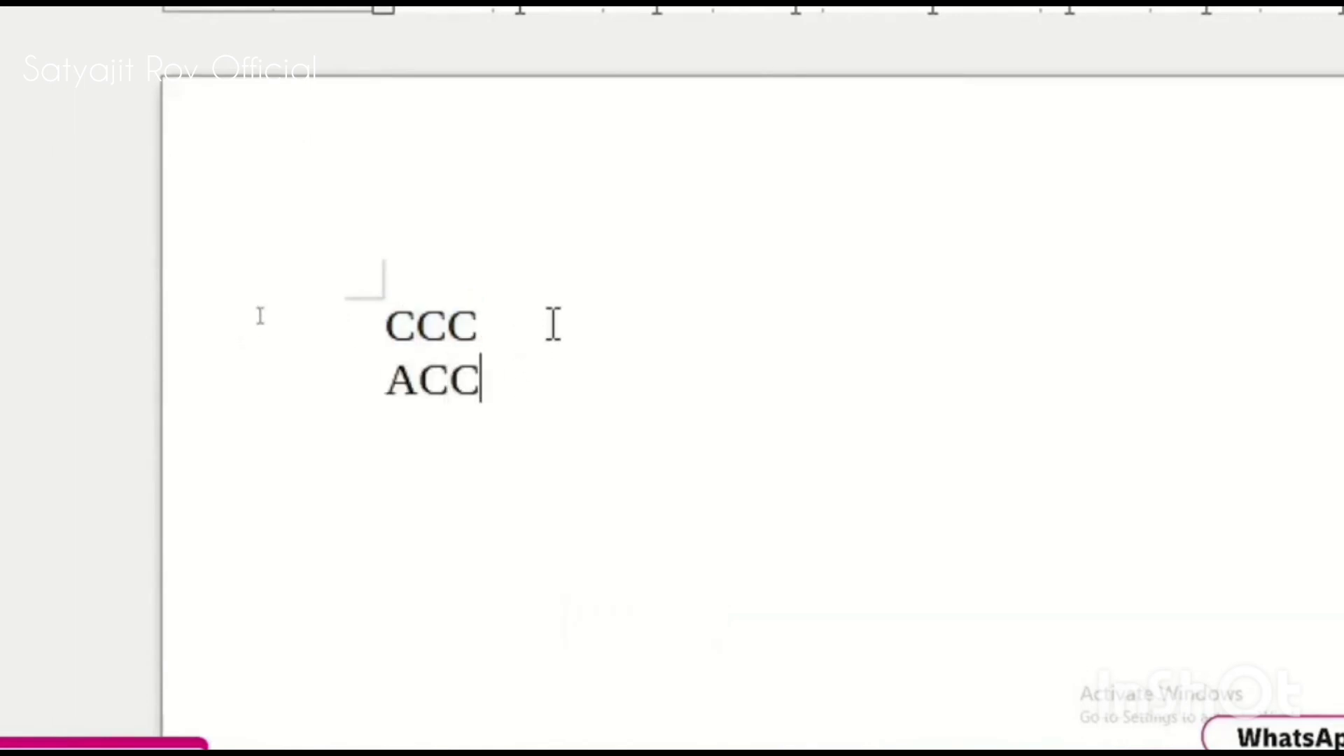
{"action": "key", "text": "Return"}
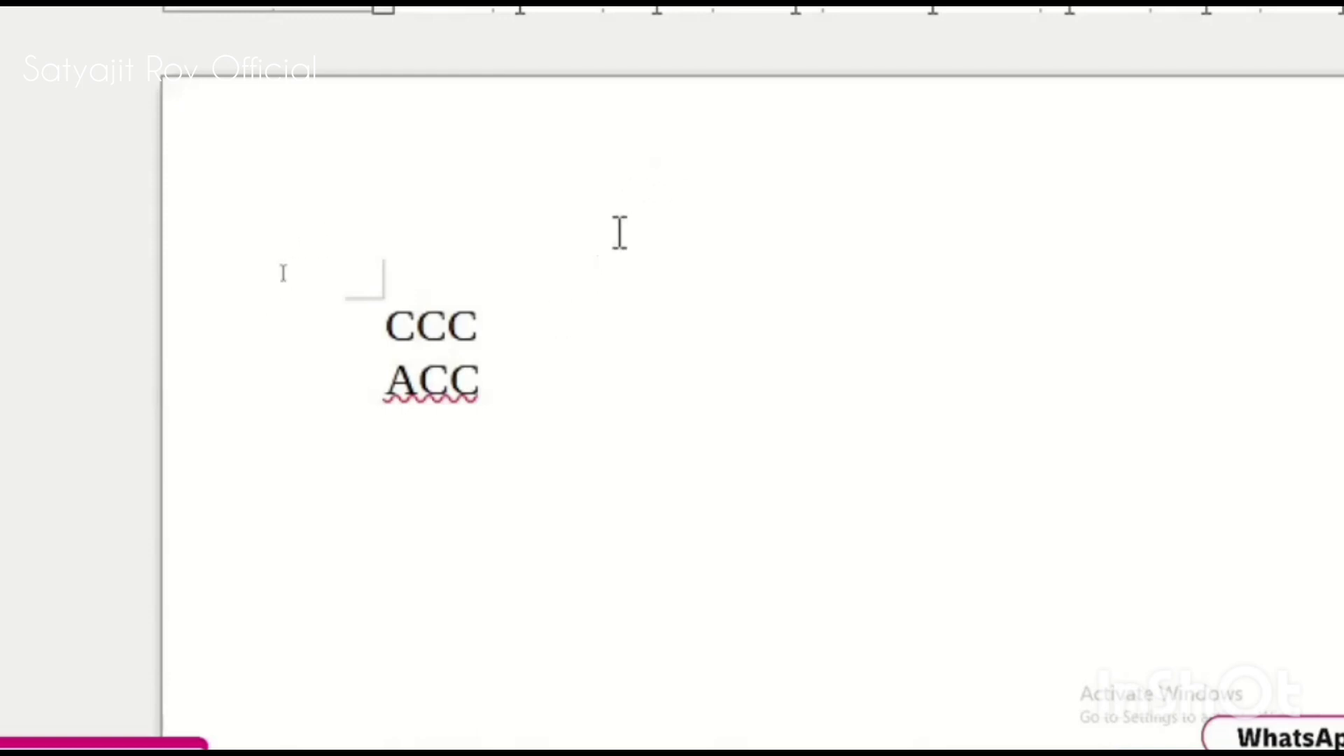
- Turn off automatic spell checking for the text in the document
{"action": "left_click", "coordinate": [451, 382]}
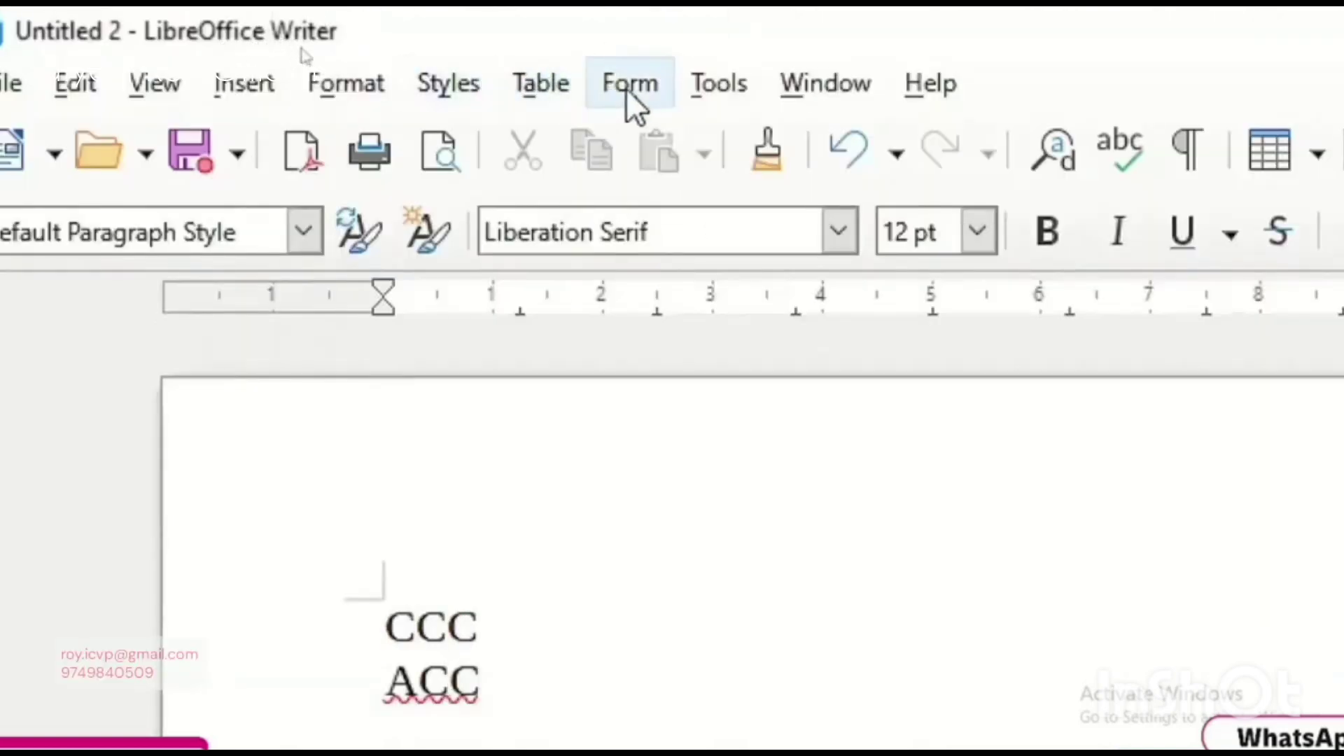
{"action": "left_click", "coordinate": [715, 84]}
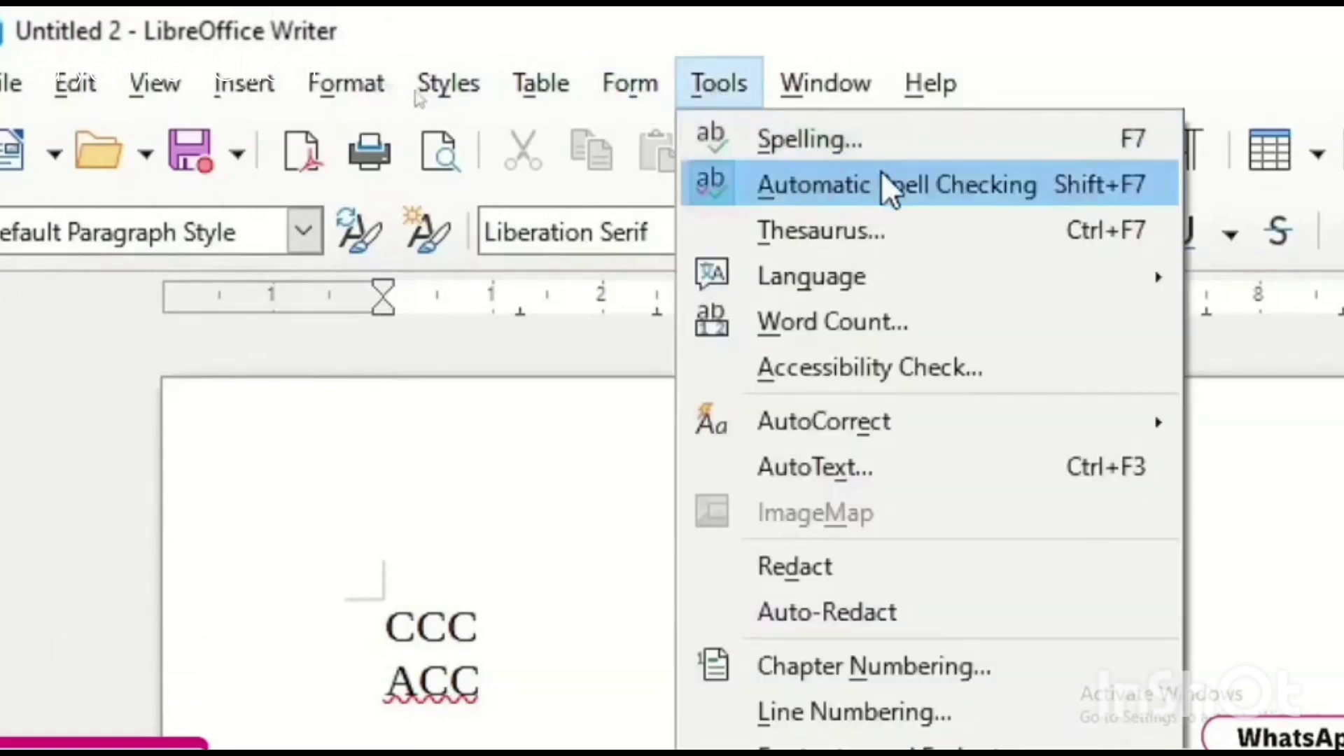
{"action": "left_click", "coordinate": [1049, 179]}
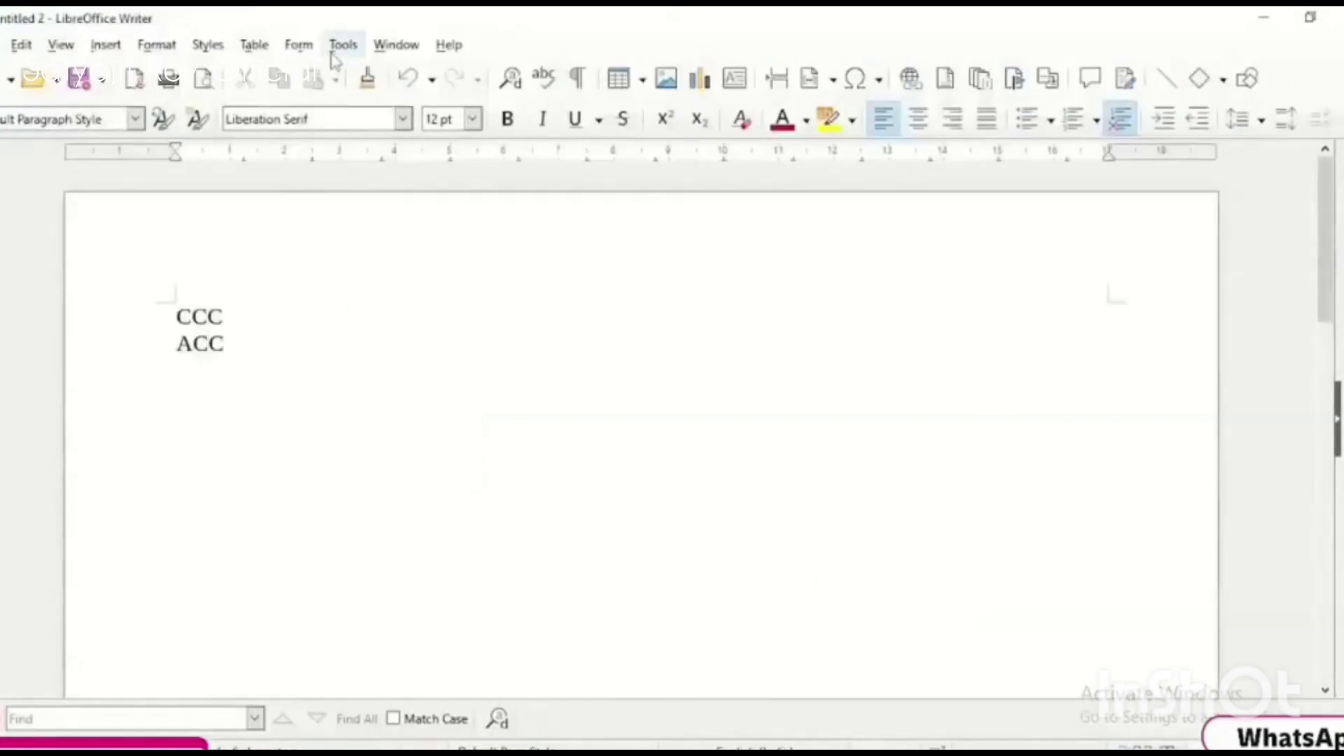
- Look up ACC in the thesaurus, highlight the alternative ACC and close the dialog without replacing the word
{"action": "left_click", "coordinate": [343, 45]}
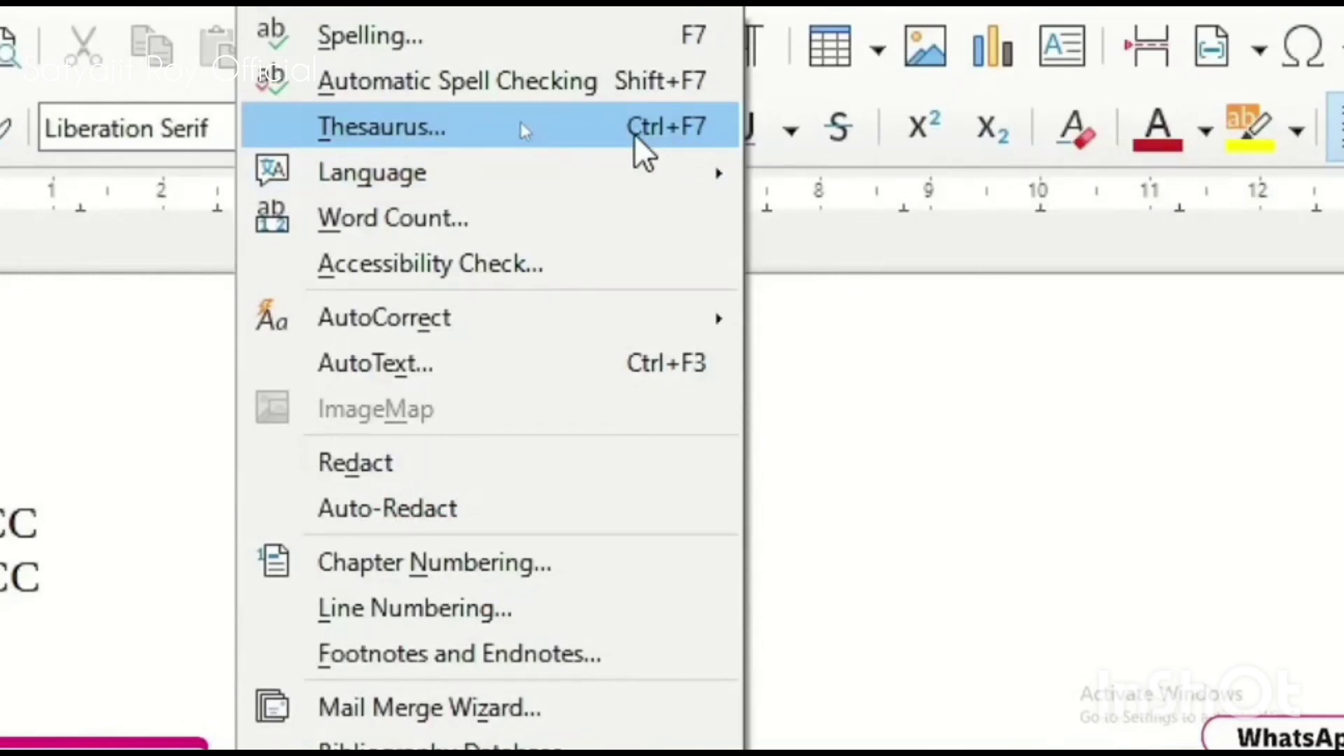
{"action": "left_click", "coordinate": [503, 126]}
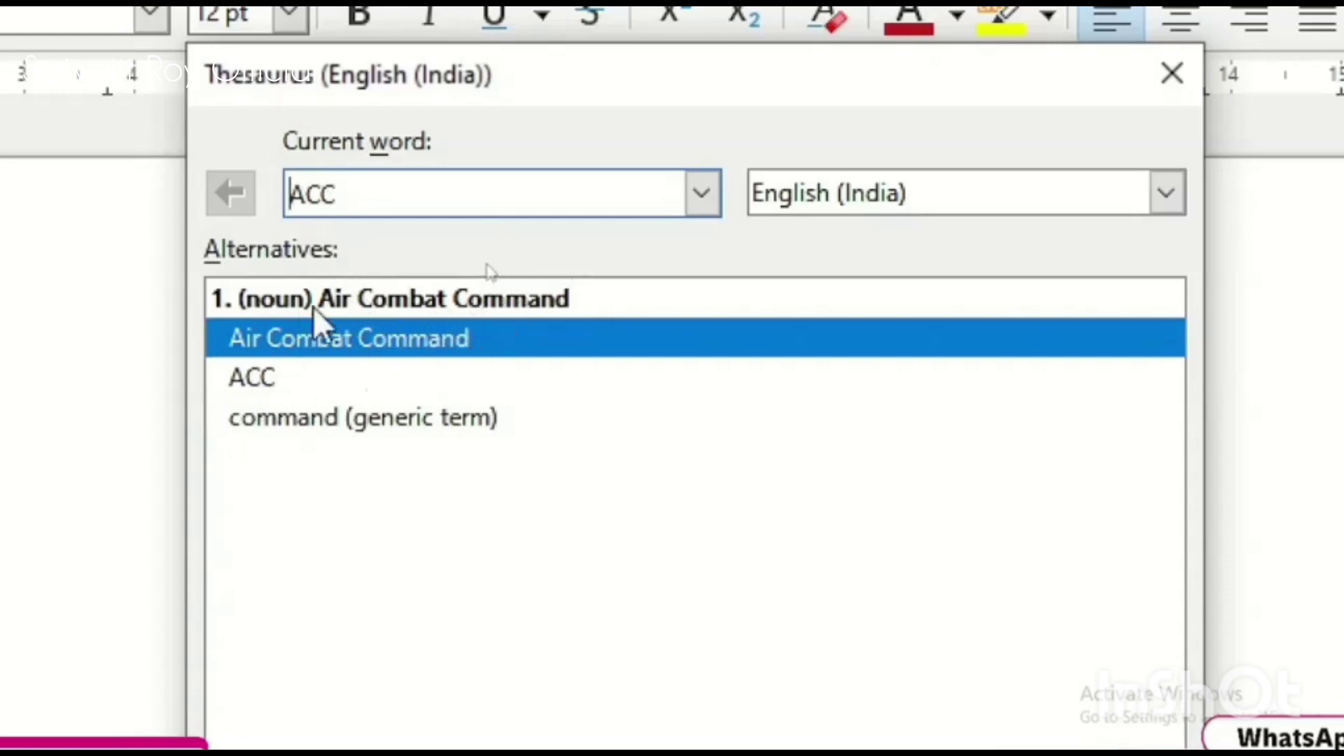
{"action": "left_click", "coordinate": [298, 379]}
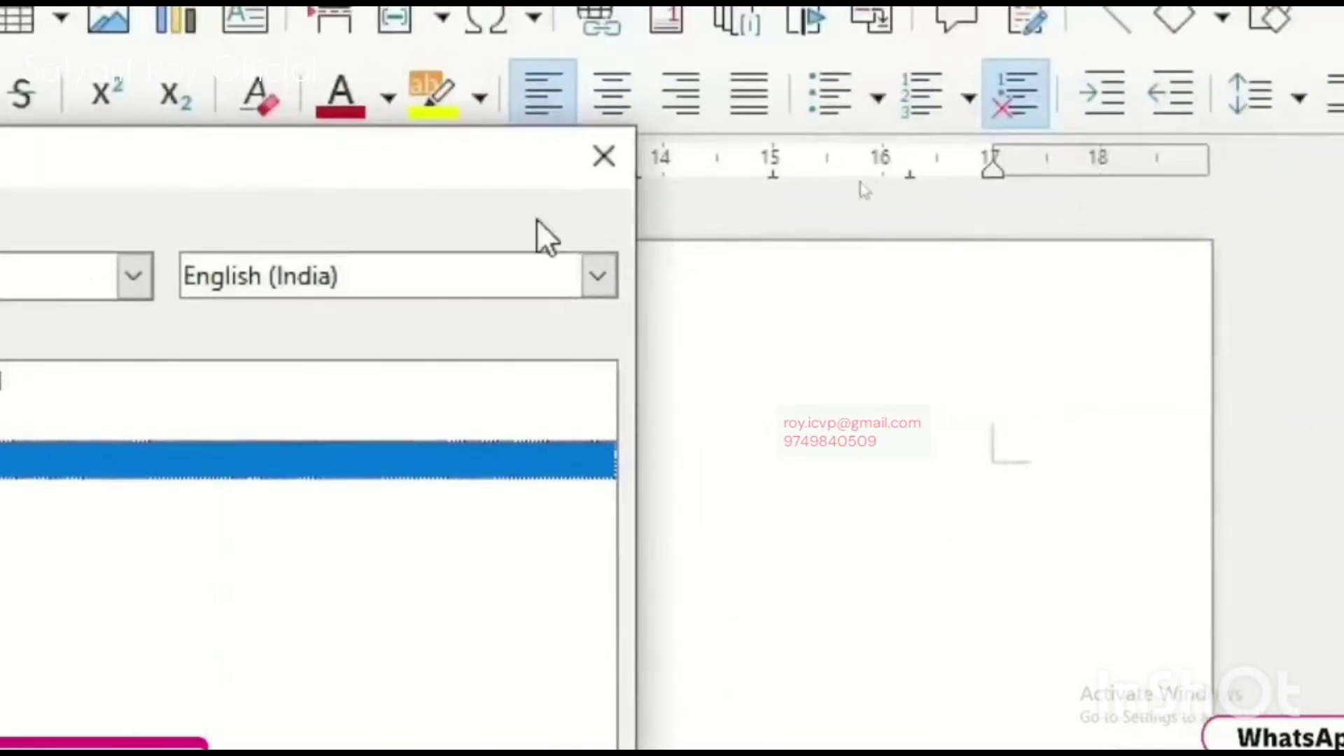
{"action": "left_click", "coordinate": [600, 158]}
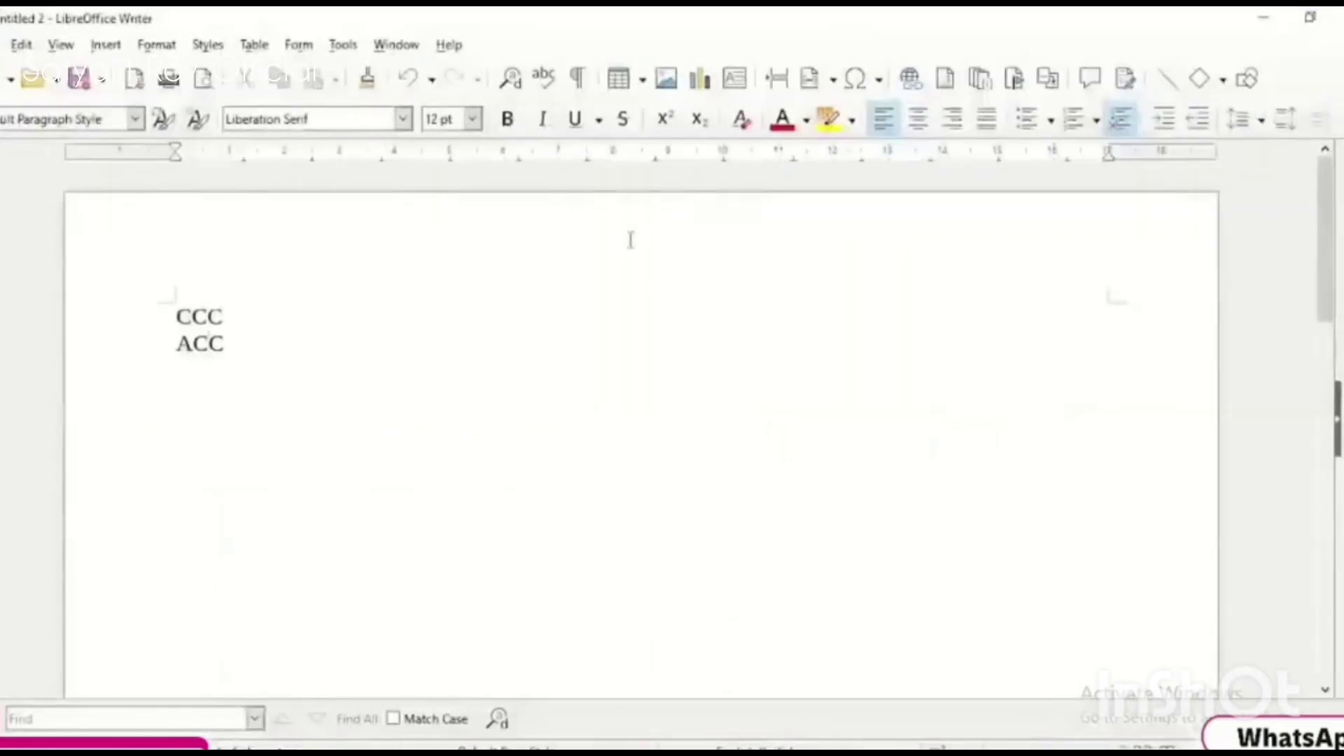
- Examine the language options for selection, paragraph and all text, and leave them unchanged
{"action": "left_click", "coordinate": [344, 49]}
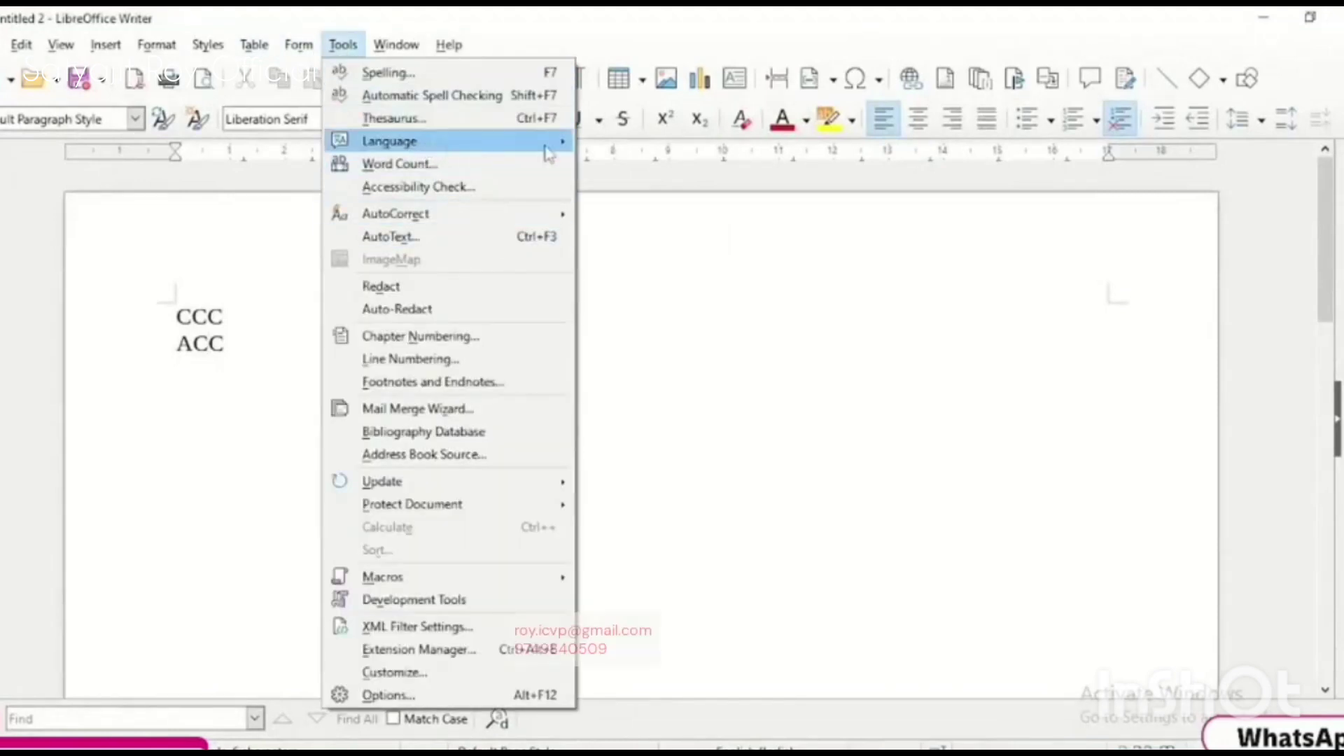
{"action": "mouse_move", "coordinate": [525, 146]}
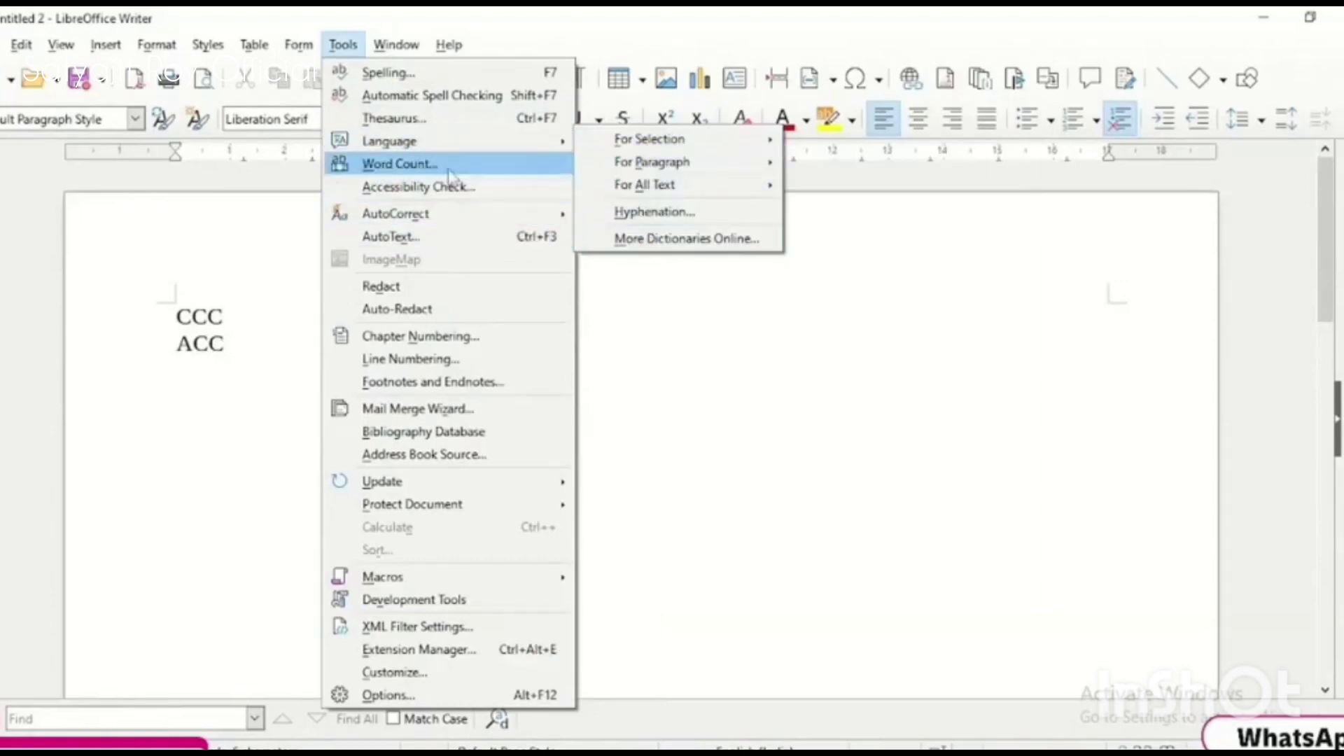
{"action": "mouse_move", "coordinate": [642, 147]}
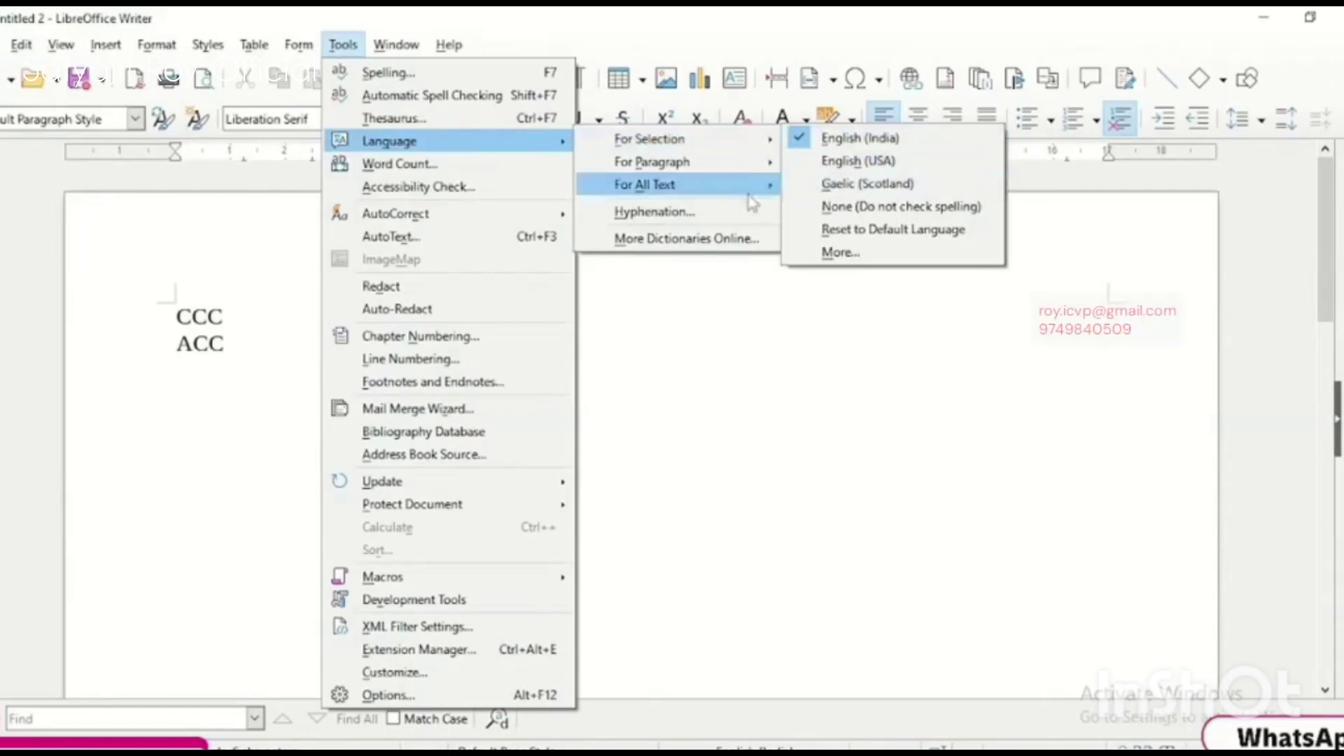
{"action": "left_click", "coordinate": [706, 317]}
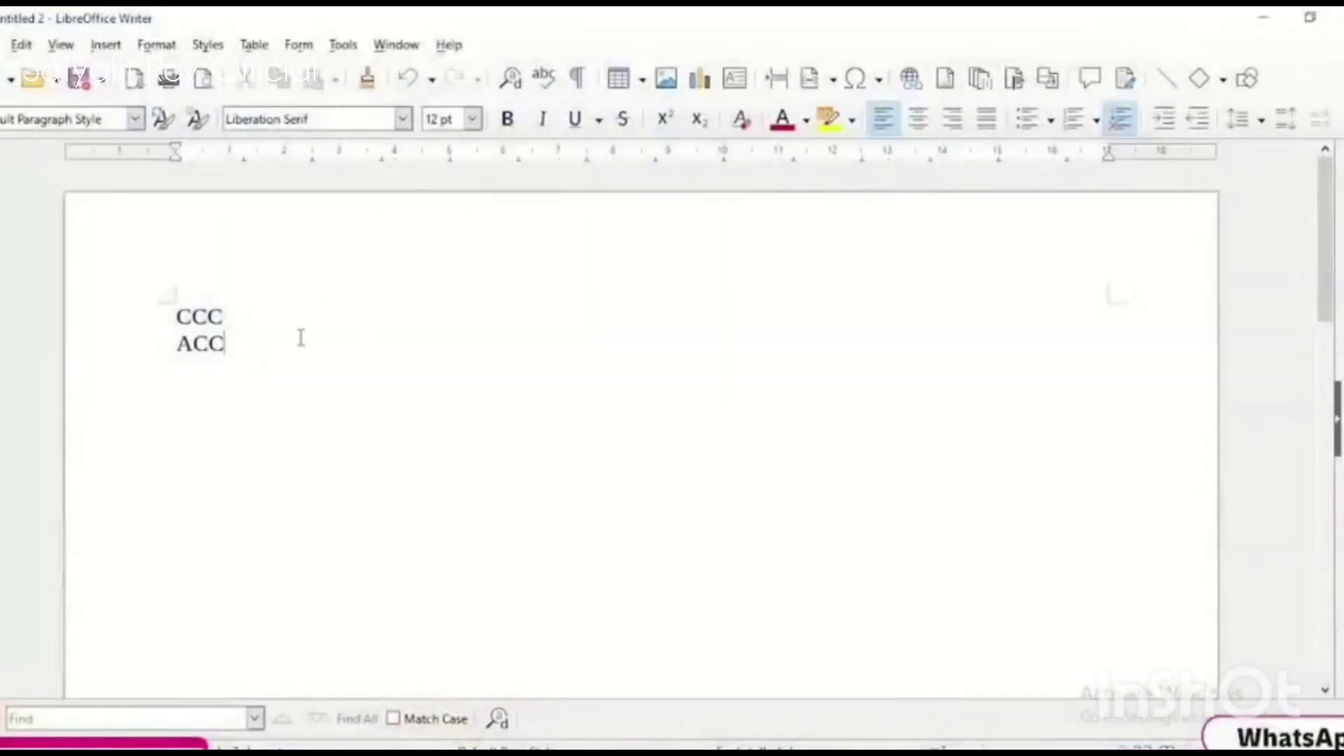
- Check the word count of the entire selected text, then delete the selected text
{"action": "key", "text": "ctrl+a"}
{"action": "left_click", "coordinate": [343, 44]}
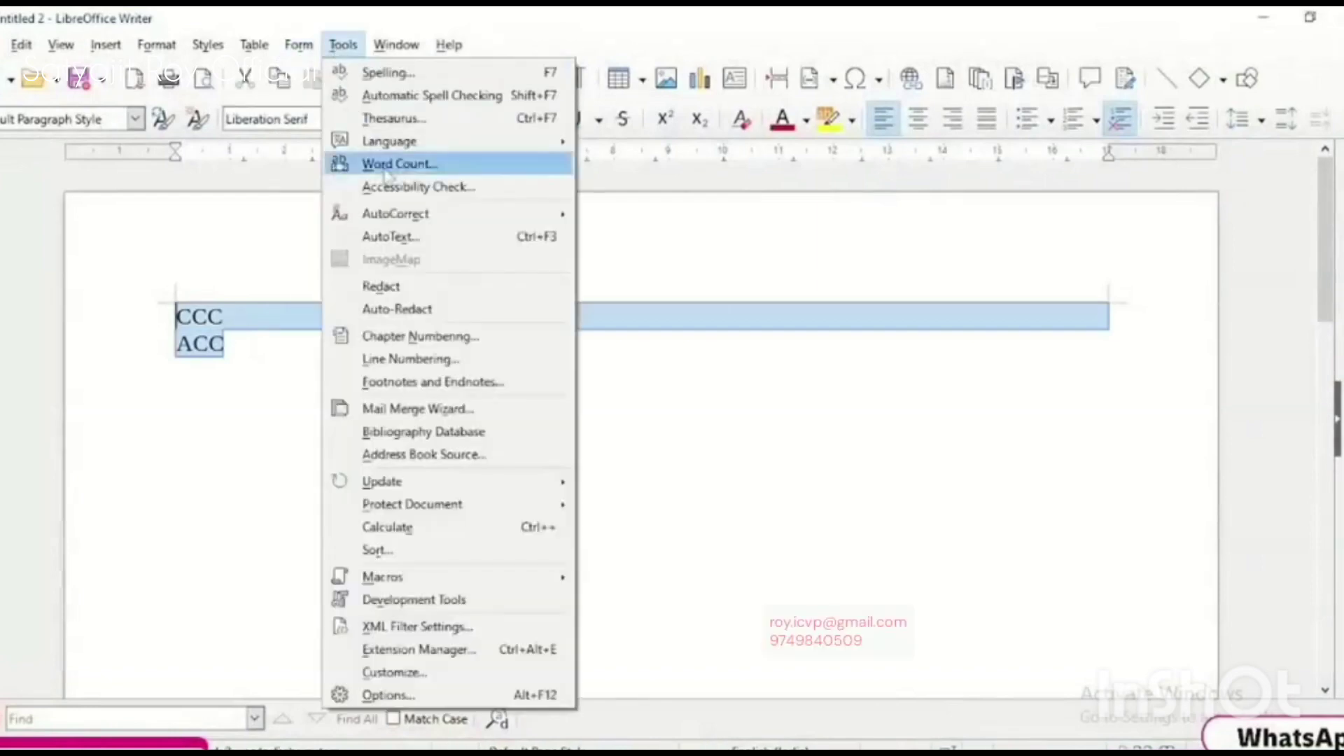
{"action": "left_click", "coordinate": [395, 163]}
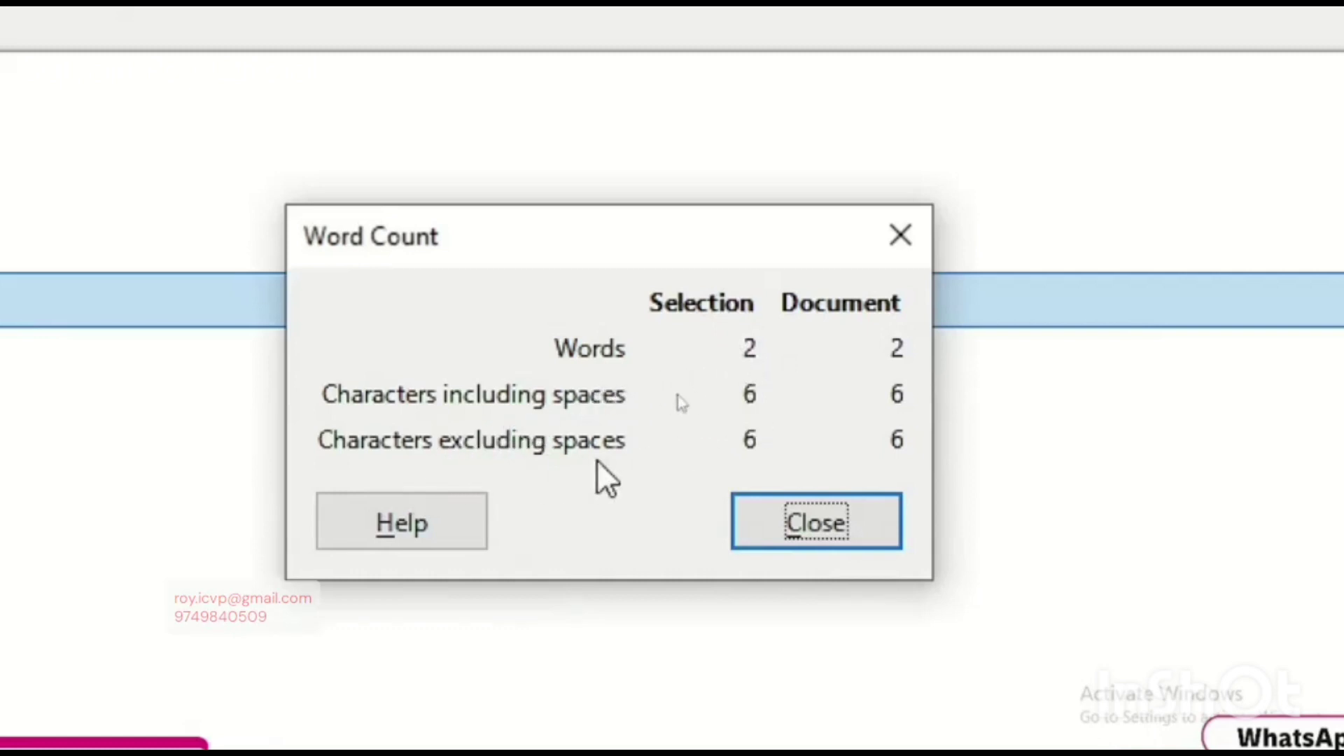
{"action": "left_click", "coordinate": [805, 521]}
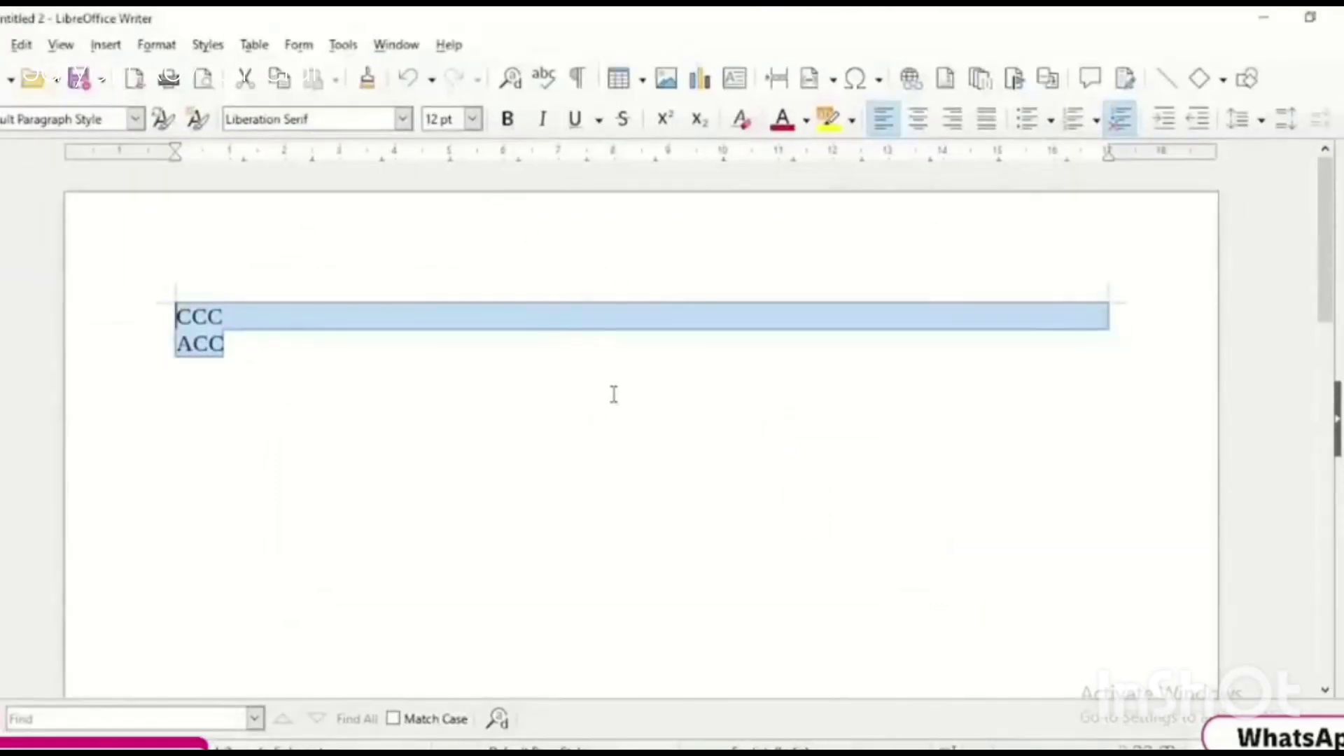
{"action": "key", "text": "Delete"}
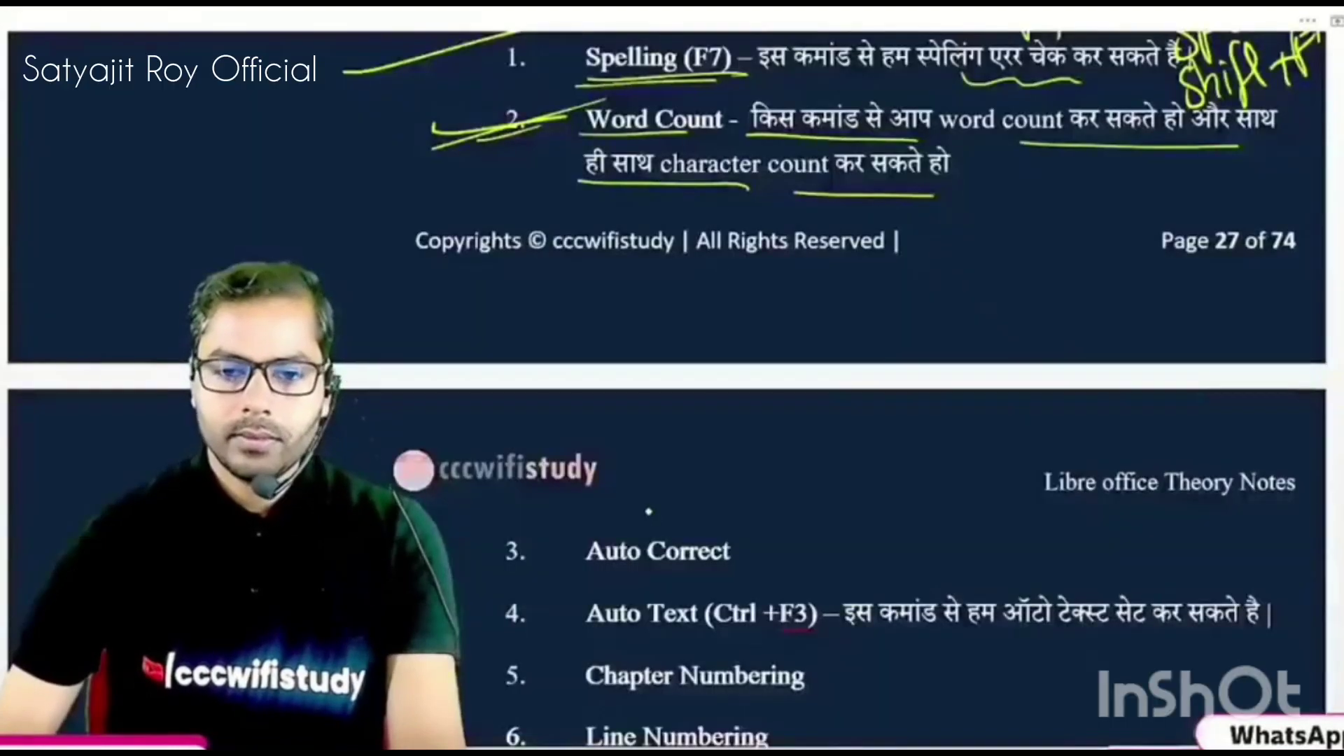
- Switch to the notes and mark the Auto Correct entry with two ticks
{"action": "scroll", "coordinate": [665, 385], "scroll_direction": "down", "scroll_amount": 2}
{"action": "scroll", "coordinate": [642, 505], "scroll_direction": "up", "scroll_amount": 3}
{"action": "scroll", "coordinate": [643, 506], "scroll_direction": "up", "scroll_amount": 2}
{"action": "scroll", "coordinate": [643, 505], "scroll_direction": "down", "scroll_amount": 6}
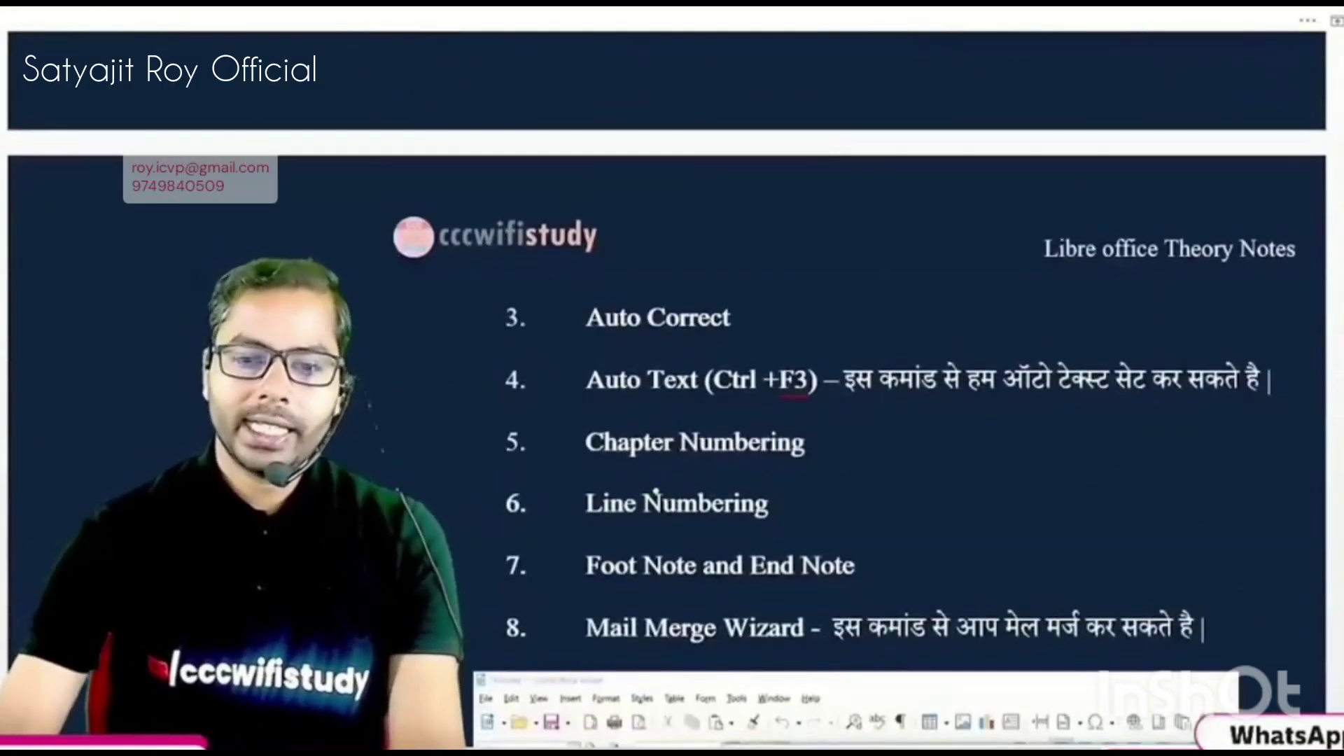
{"action": "mouse_move", "coordinate": [411, 320]}
{"action": "left_mouse_down"}
{"action": "mouse_move", "coordinate": [487, 307]}
{"action": "mouse_move", "coordinate": [648, 239]}
{"action": "left_mouse_up"}
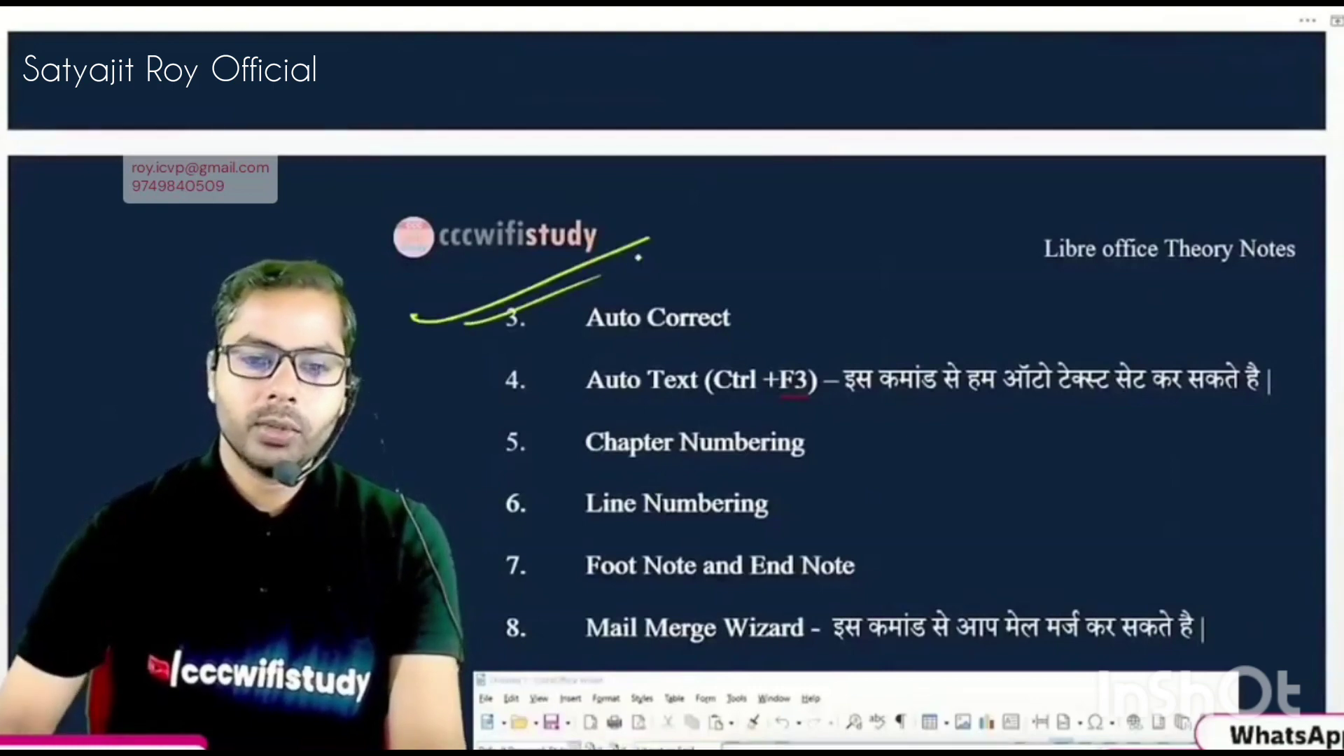
{"action": "scroll", "coordinate": [639, 260], "scroll_direction": "up", "scroll_amount": 5}
{"action": "scroll", "coordinate": [638, 261], "scroll_direction": "down", "scroll_amount": 5}
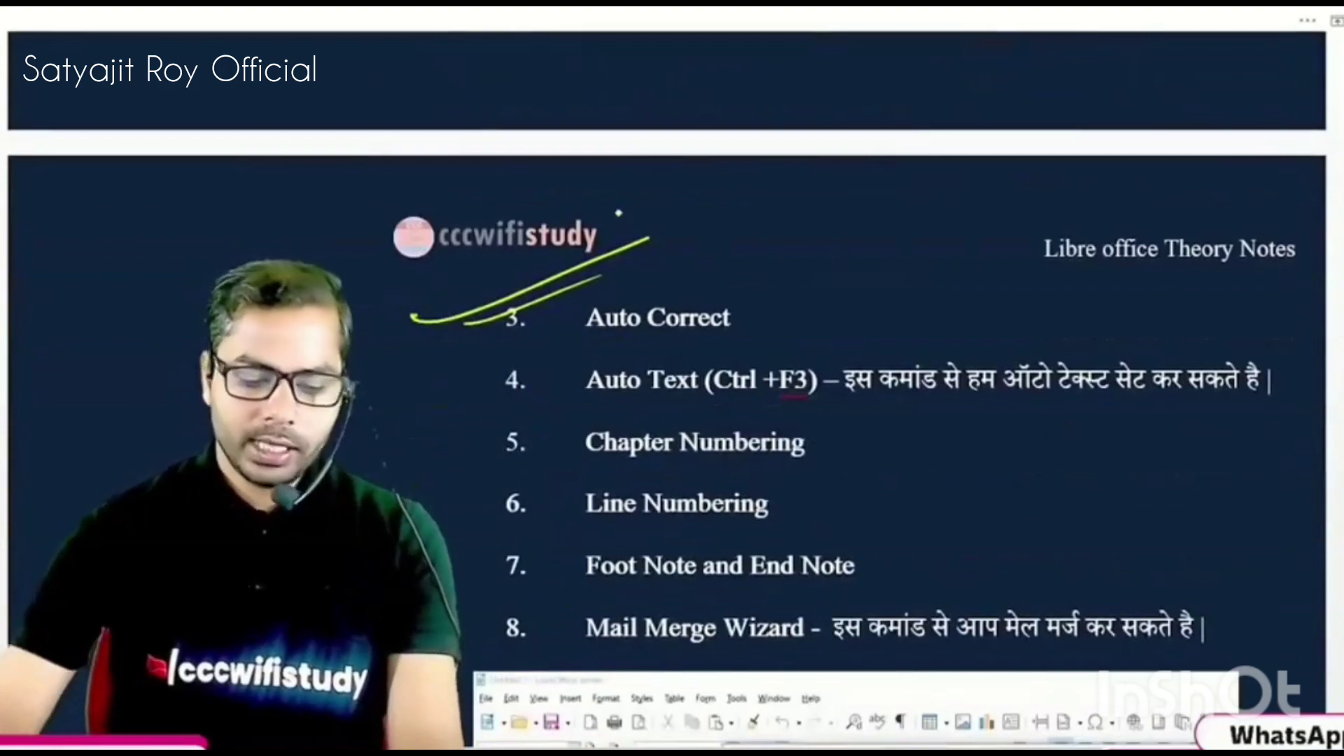
{"action": "scroll", "coordinate": [672, 455], "scroll_direction": "up", "scroll_amount": 1}
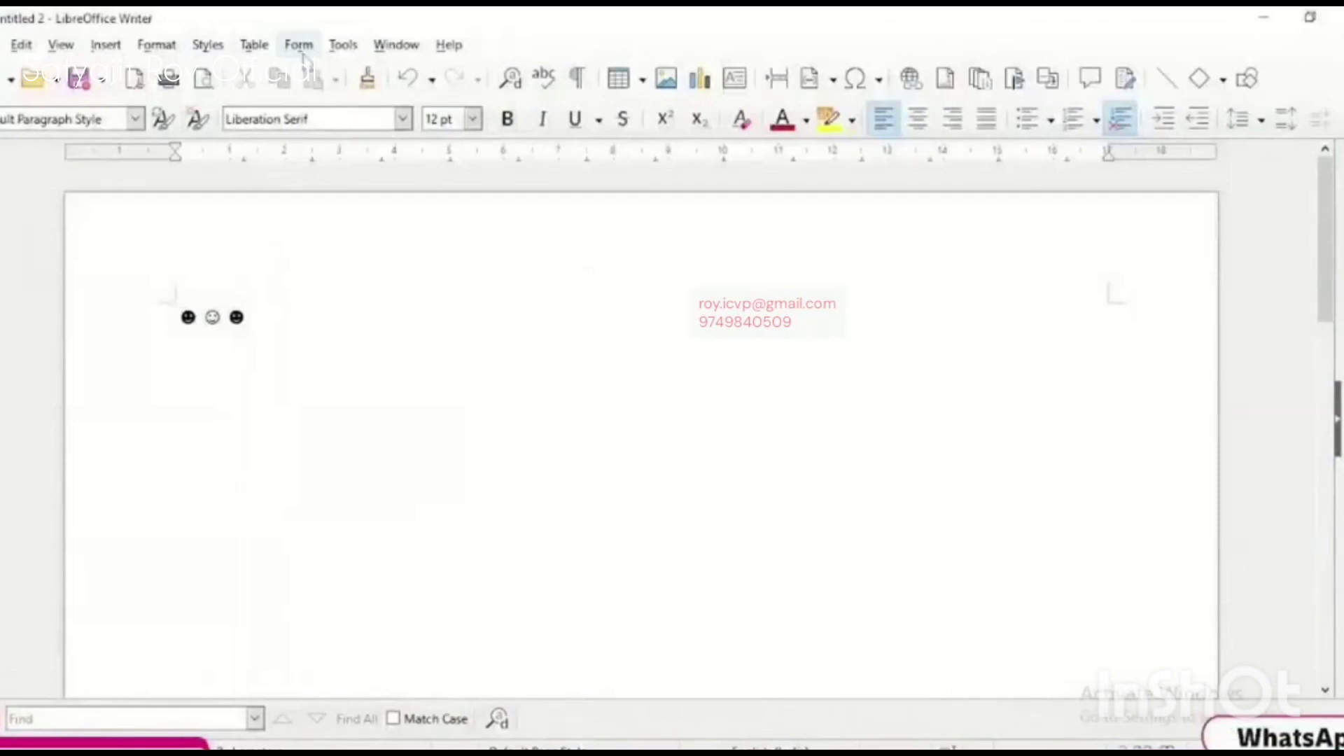
- Switch to LibreOffice Writer, examine the Replace and With fields of the AutoCorrect options, cancel the dialog and return to the notes
{"action": "left_click", "coordinate": [340, 46]}
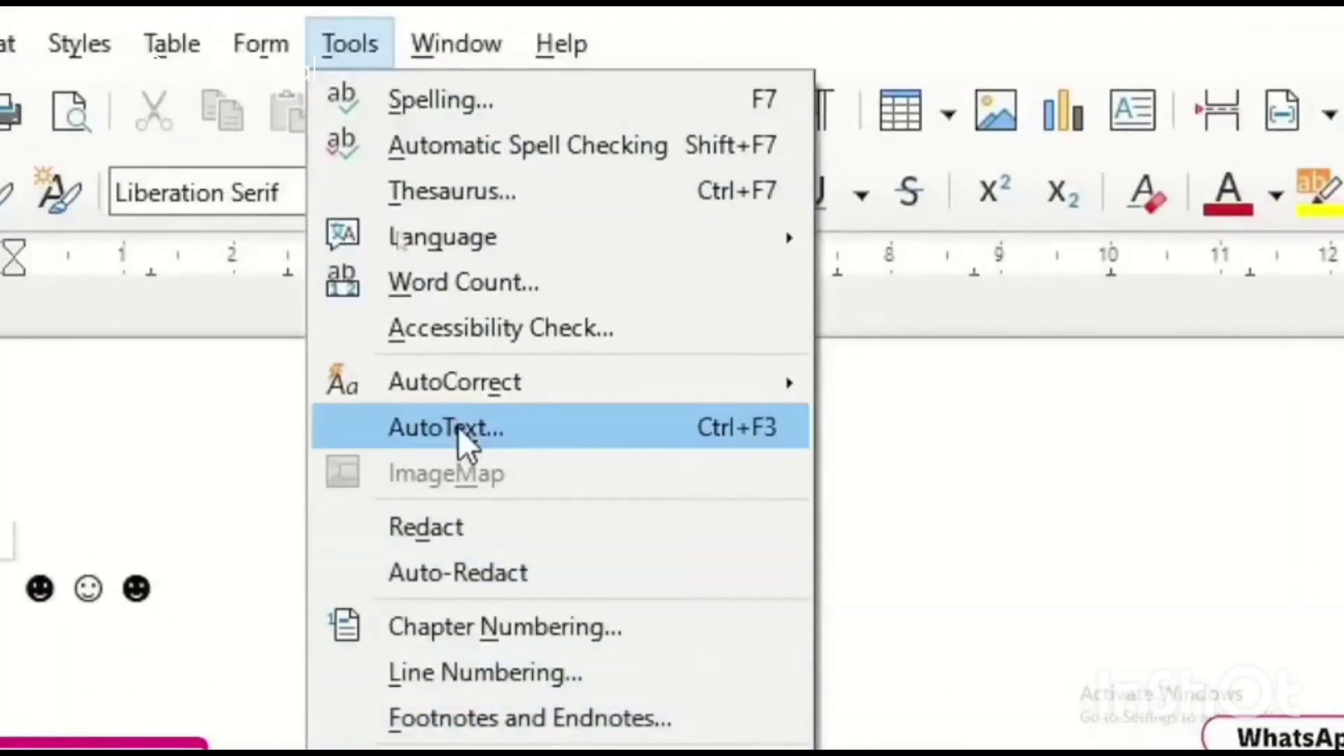
{"action": "mouse_move", "coordinate": [387, 385]}
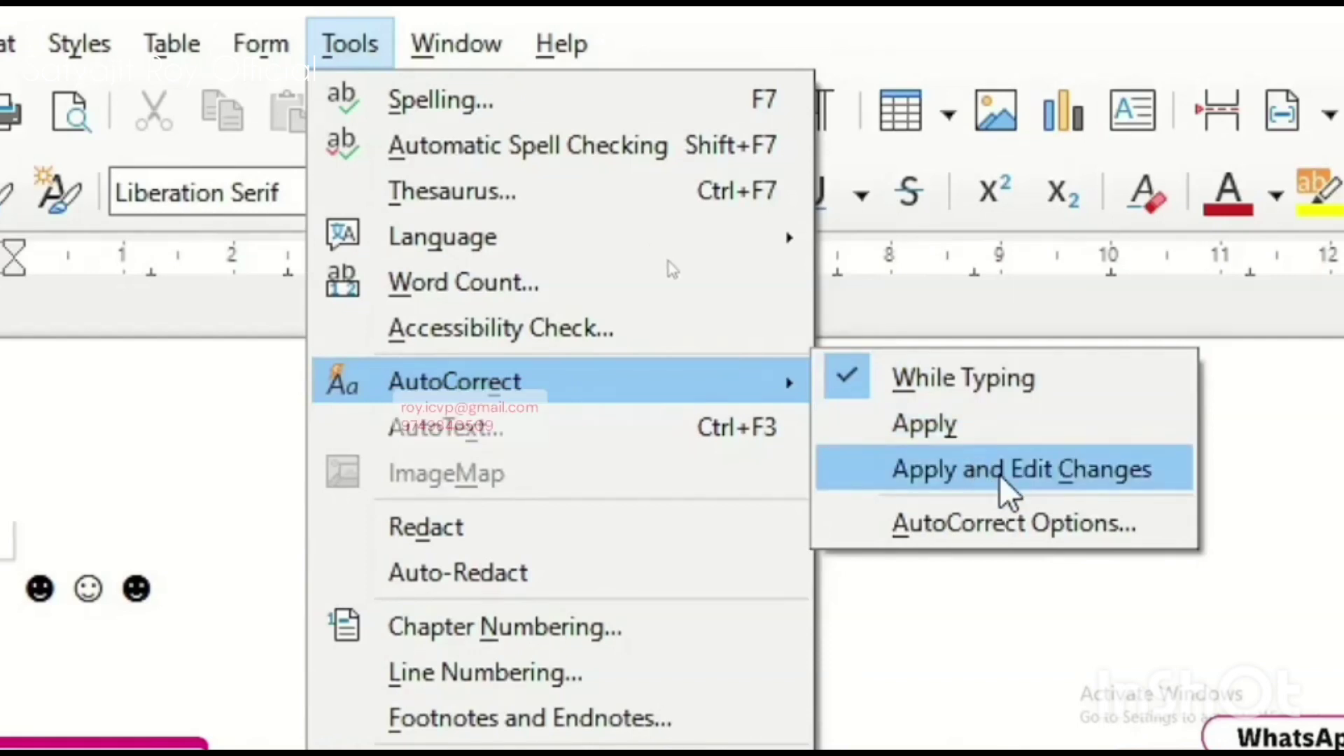
{"action": "left_click", "coordinate": [958, 526]}
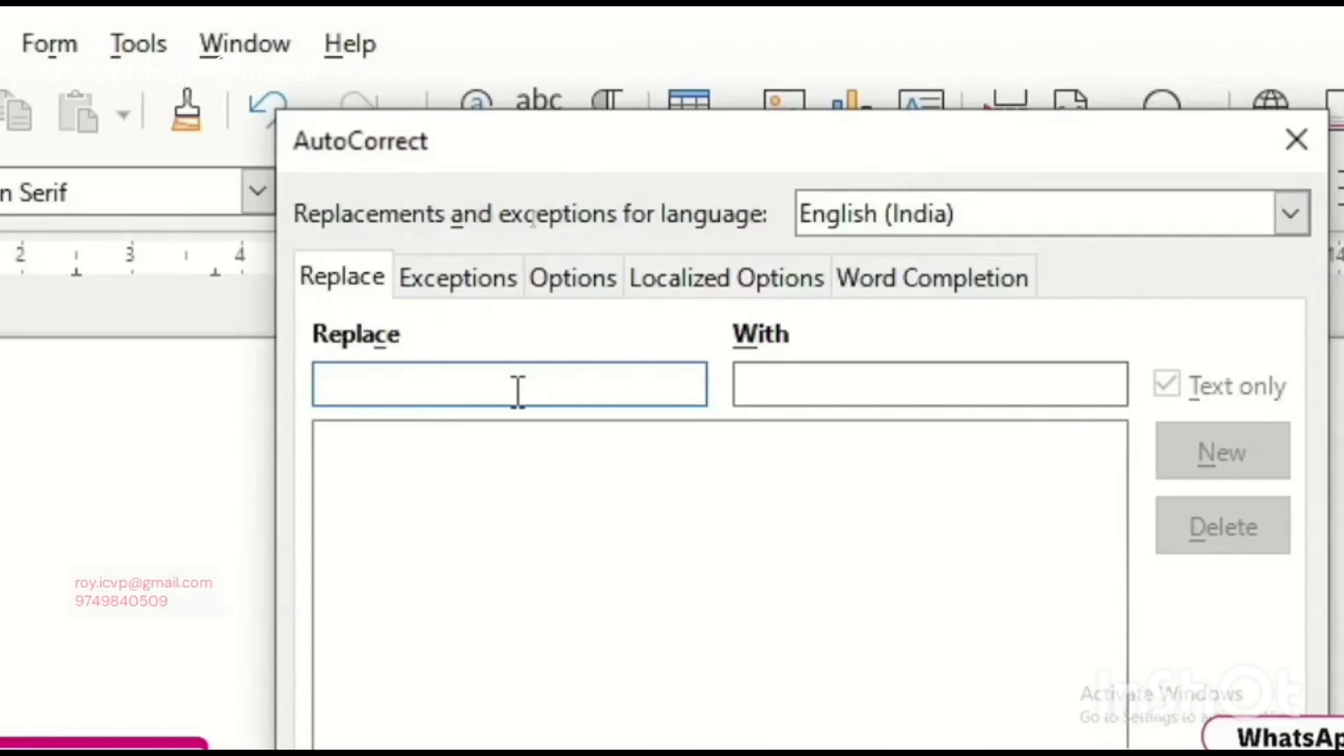
{"action": "left_click", "coordinate": [921, 384]}
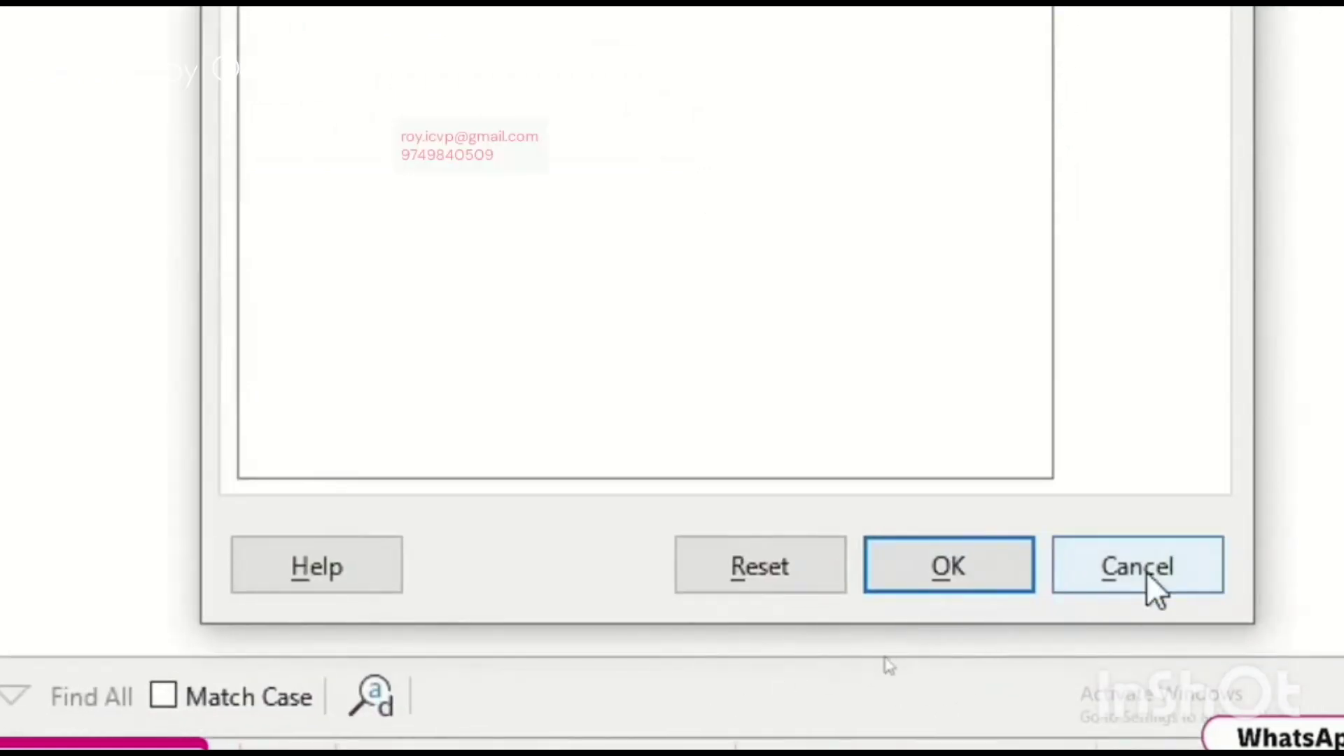
{"action": "left_click", "coordinate": [1148, 575]}
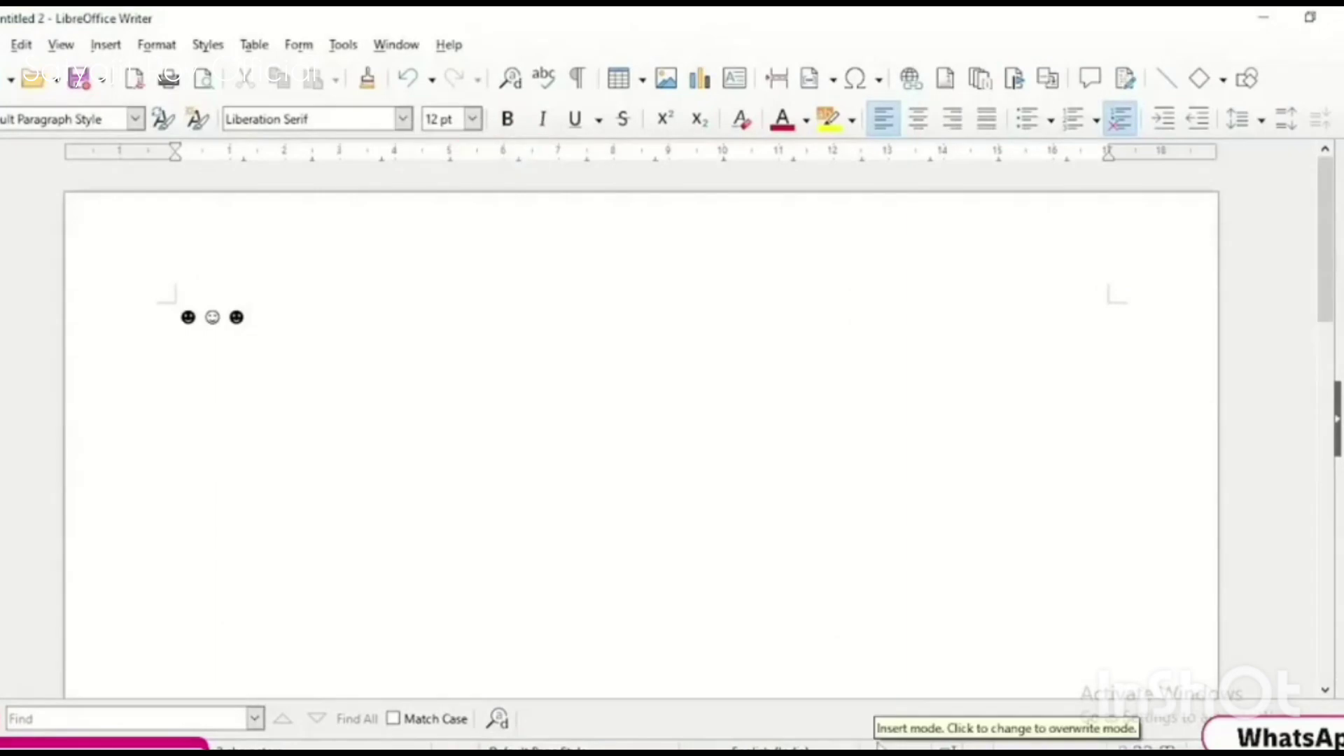
{"action": "key", "text": "alt+2"}
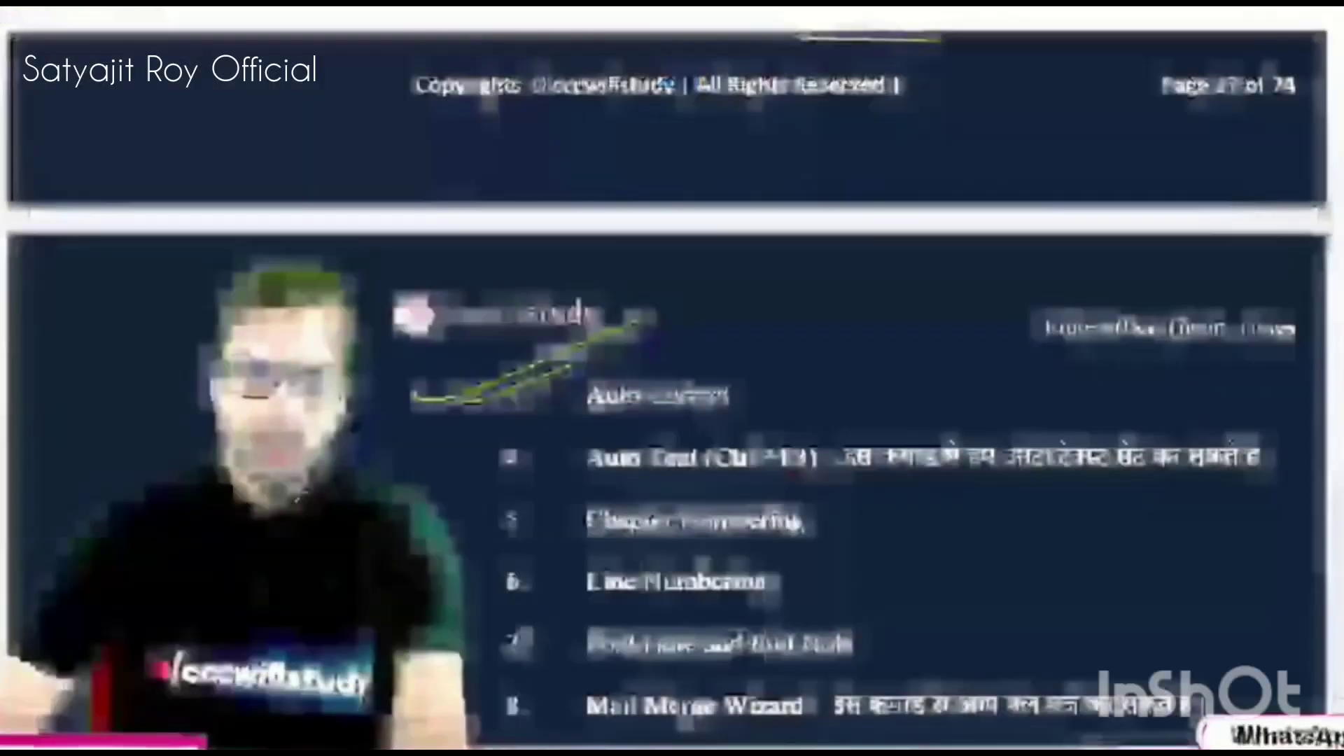
- Tick the Auto Text entry in the notes and underline its description and its Ctrl +F3 shortcut in yellow
{"action": "scroll", "coordinate": [665, 392], "scroll_direction": "down", "scroll_amount": 2}
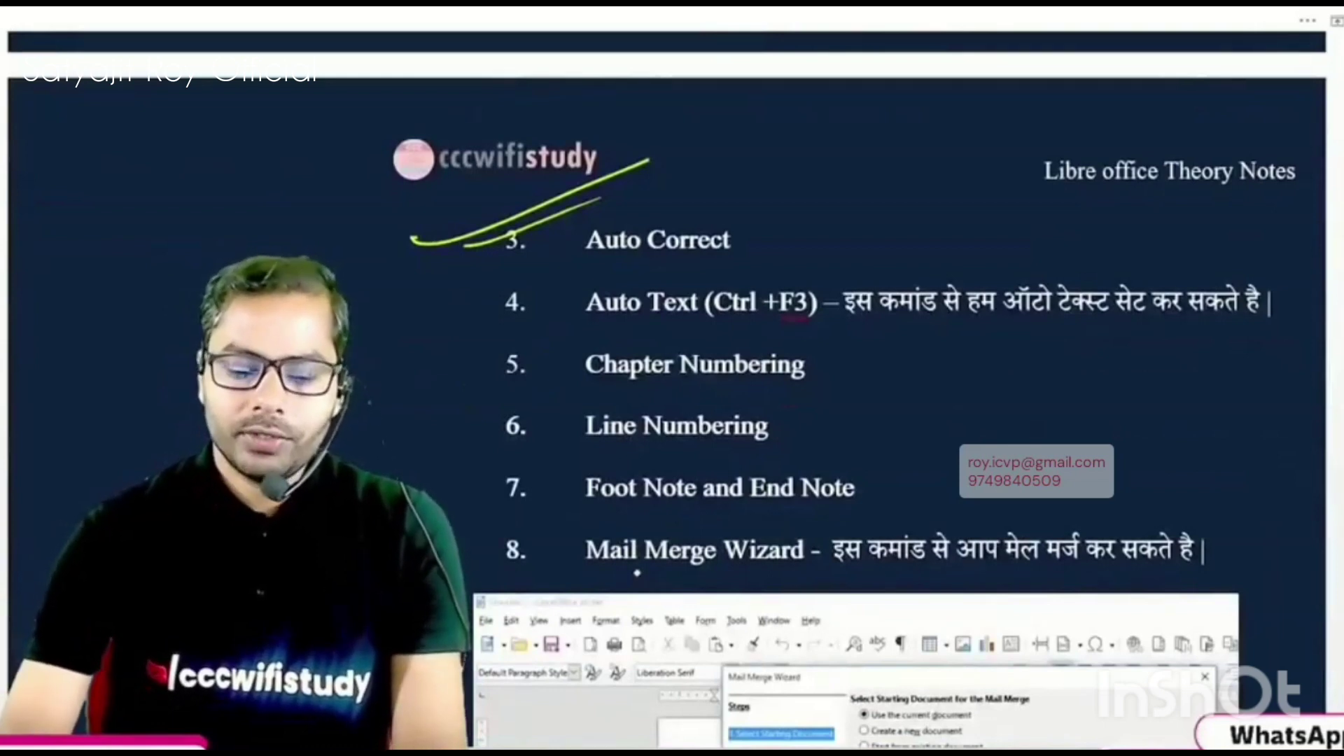
{"action": "left_click_drag", "start_coordinate": [415, 298], "coordinate": [618, 263]}
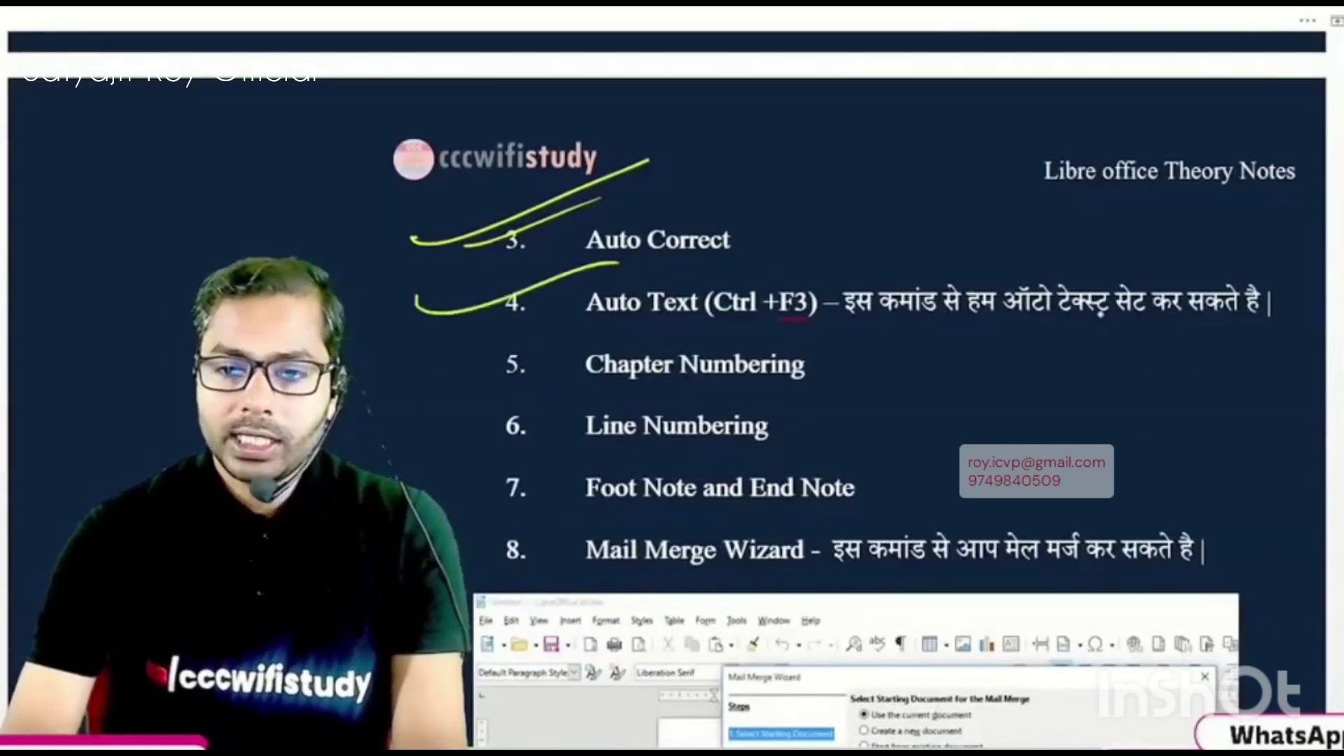
{"action": "left_click_drag", "start_coordinate": [983, 318], "coordinate": [1246, 320]}
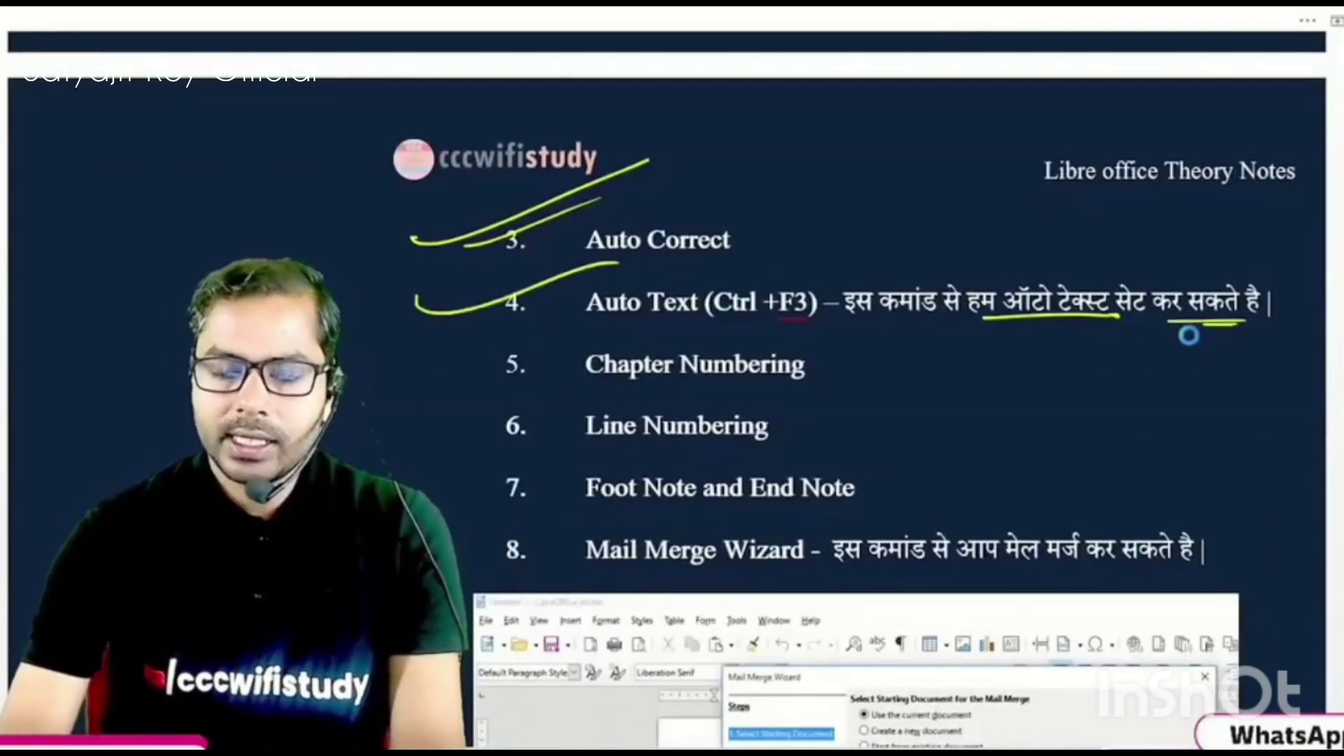
{"action": "left_click_drag", "start_coordinate": [732, 325], "coordinate": [813, 320]}
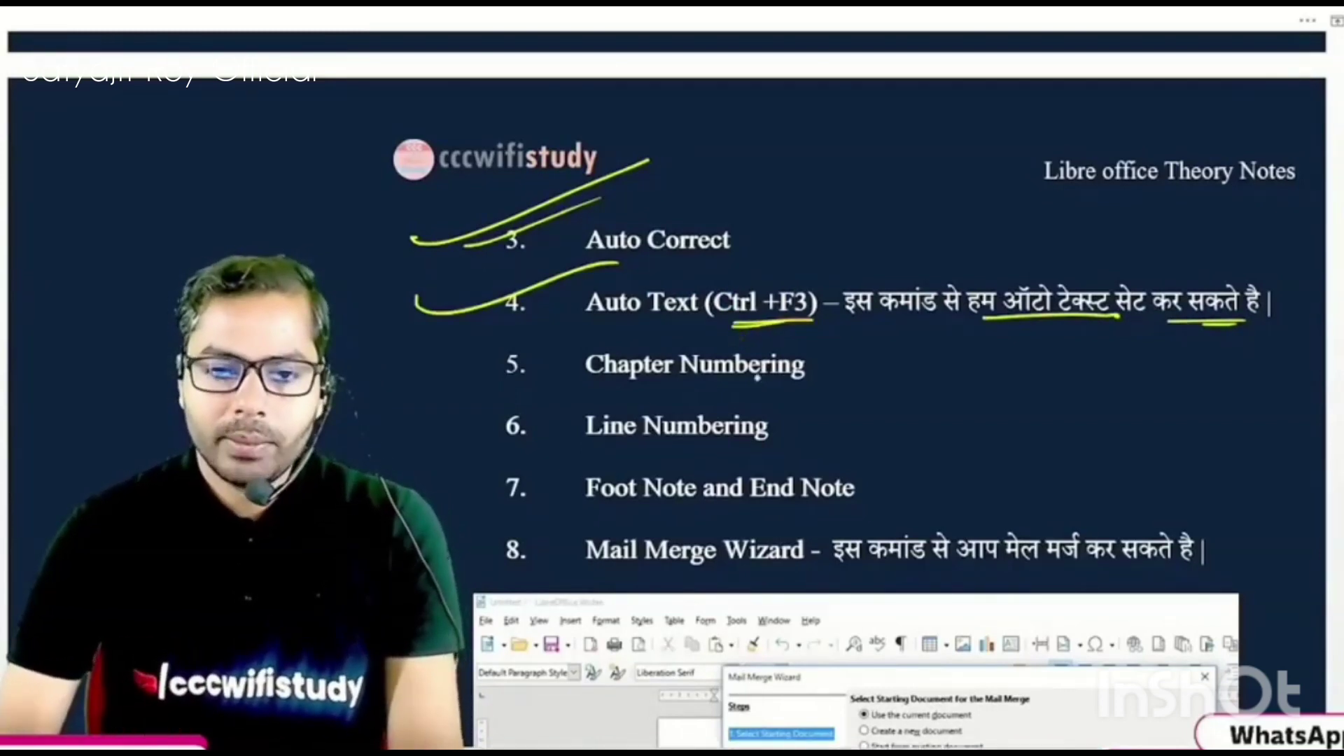
- Mark the Chapter Numbering, Line Numbering, and Foot Note and End Note entries with yellow ticks
{"action": "mouse_move", "coordinate": [442, 375]}
{"action": "left_mouse_down"}
{"action": "mouse_move", "coordinate": [595, 339]}
{"action": "mouse_move", "coordinate": [553, 361]}
{"action": "left_mouse_up"}
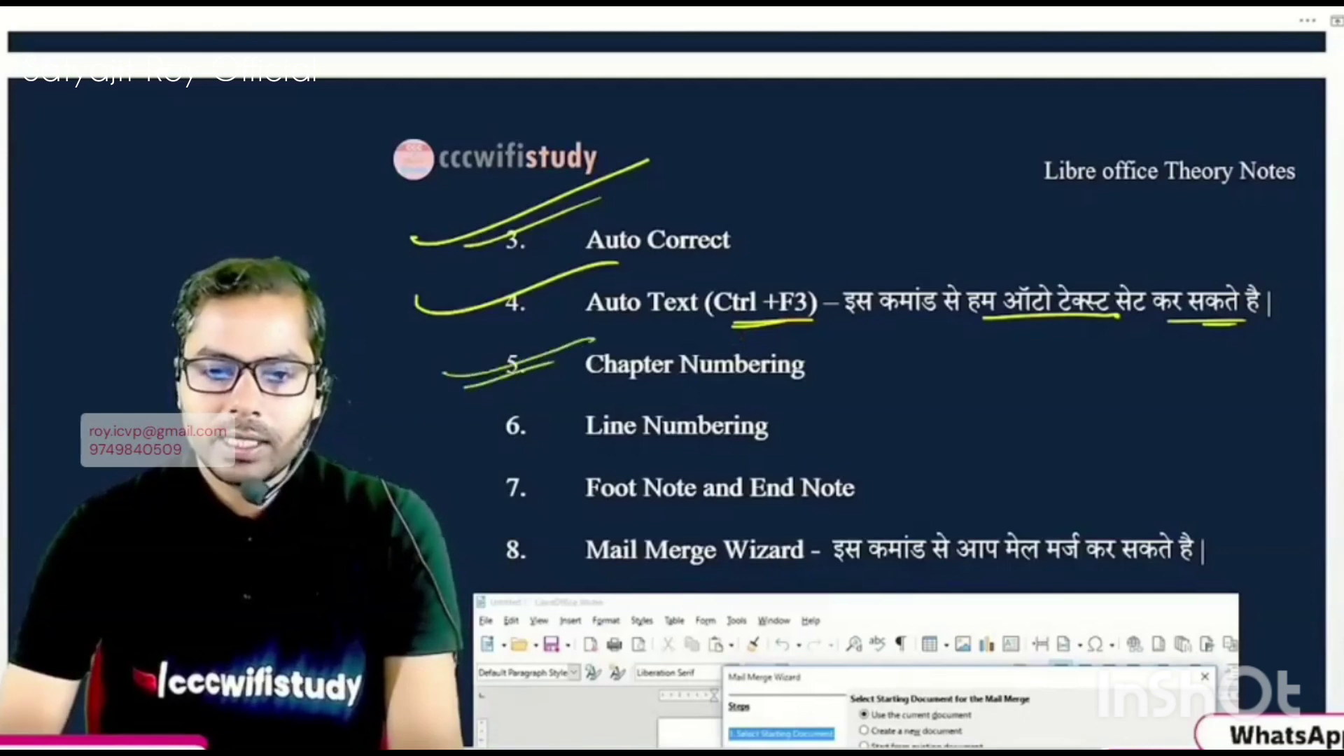
{"action": "left_click_drag", "start_coordinate": [419, 438], "coordinate": [514, 411]}
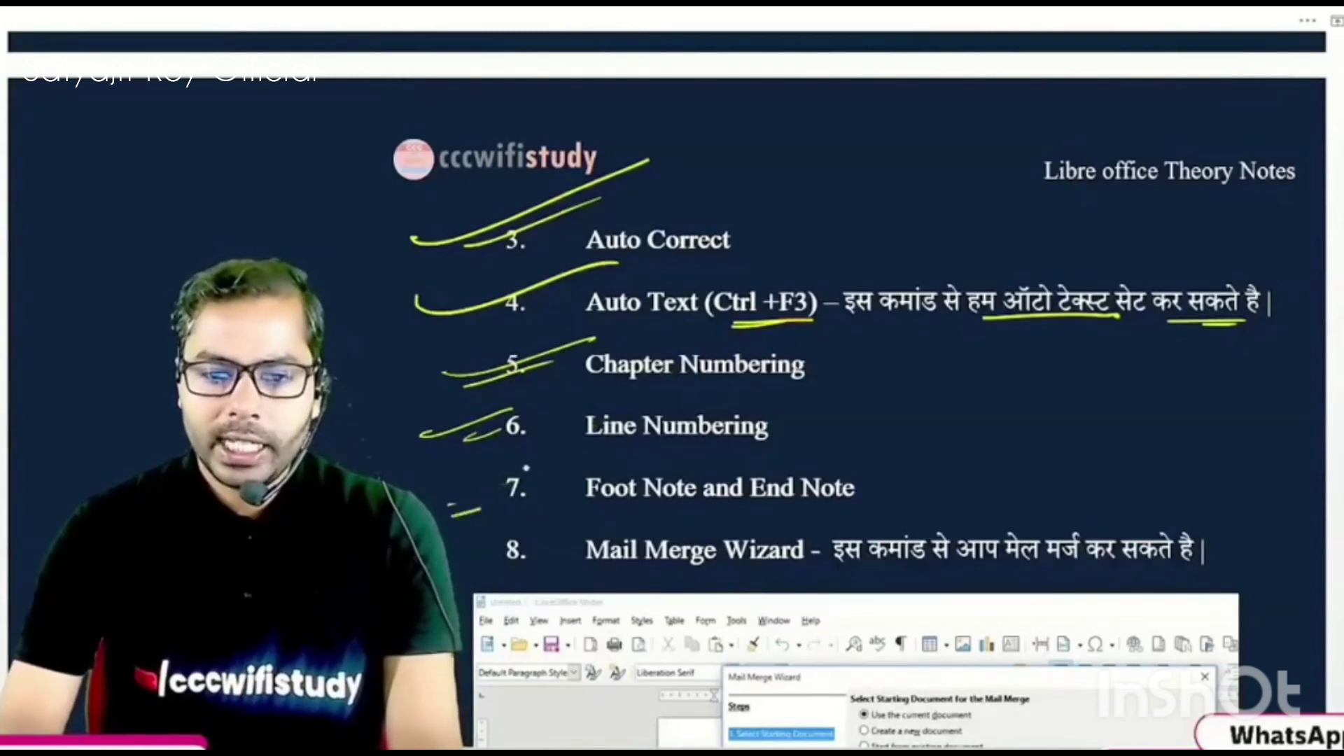
{"action": "left_click_drag", "start_coordinate": [435, 503], "coordinate": [574, 463]}
- Underline the Hindi description of the Mail Merge Wizard entry in yellow, doubling the line under its closing words
{"action": "scroll", "coordinate": [574, 463], "scroll_direction": "down", "scroll_amount": 3}
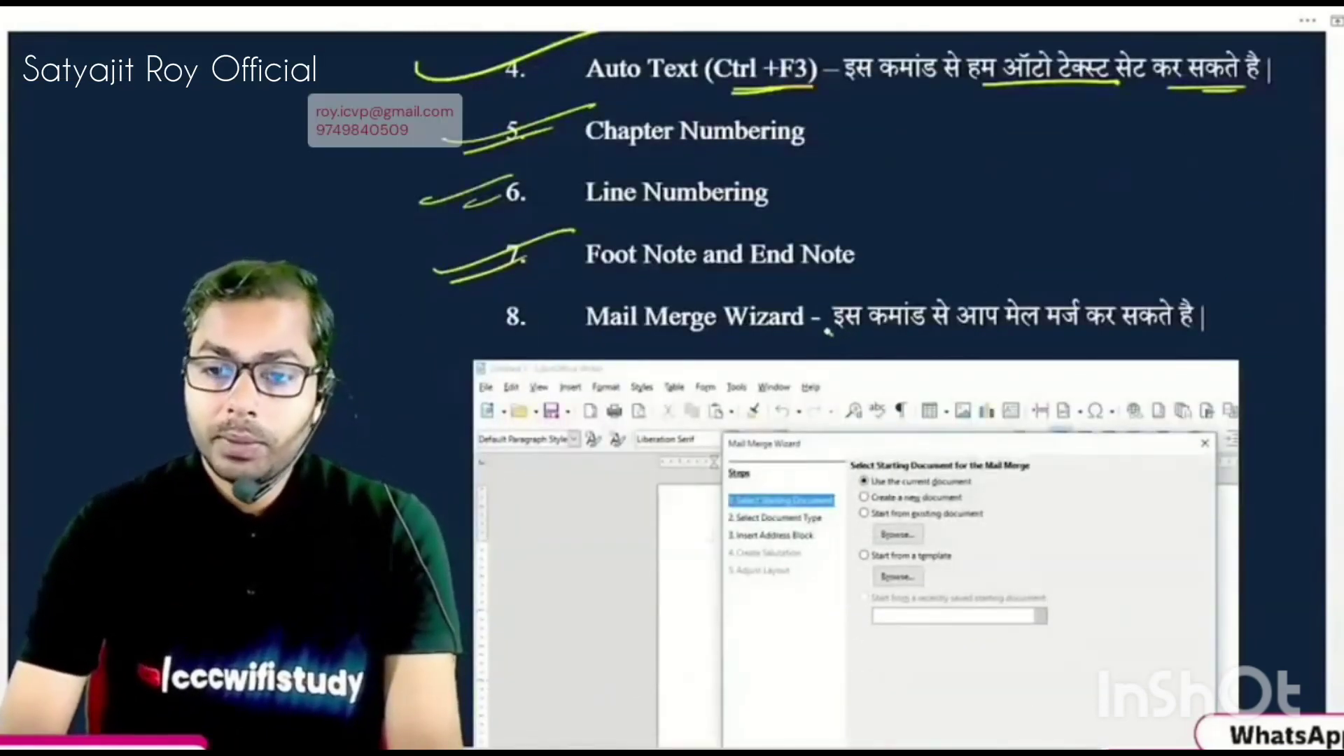
{"action": "left_click_drag", "start_coordinate": [828, 333], "coordinate": [1078, 353]}
{"action": "left_click_drag", "start_coordinate": [826, 332], "coordinate": [1182, 364]}
{"action": "left_click_drag", "start_coordinate": [1039, 344], "coordinate": [1134, 338]}
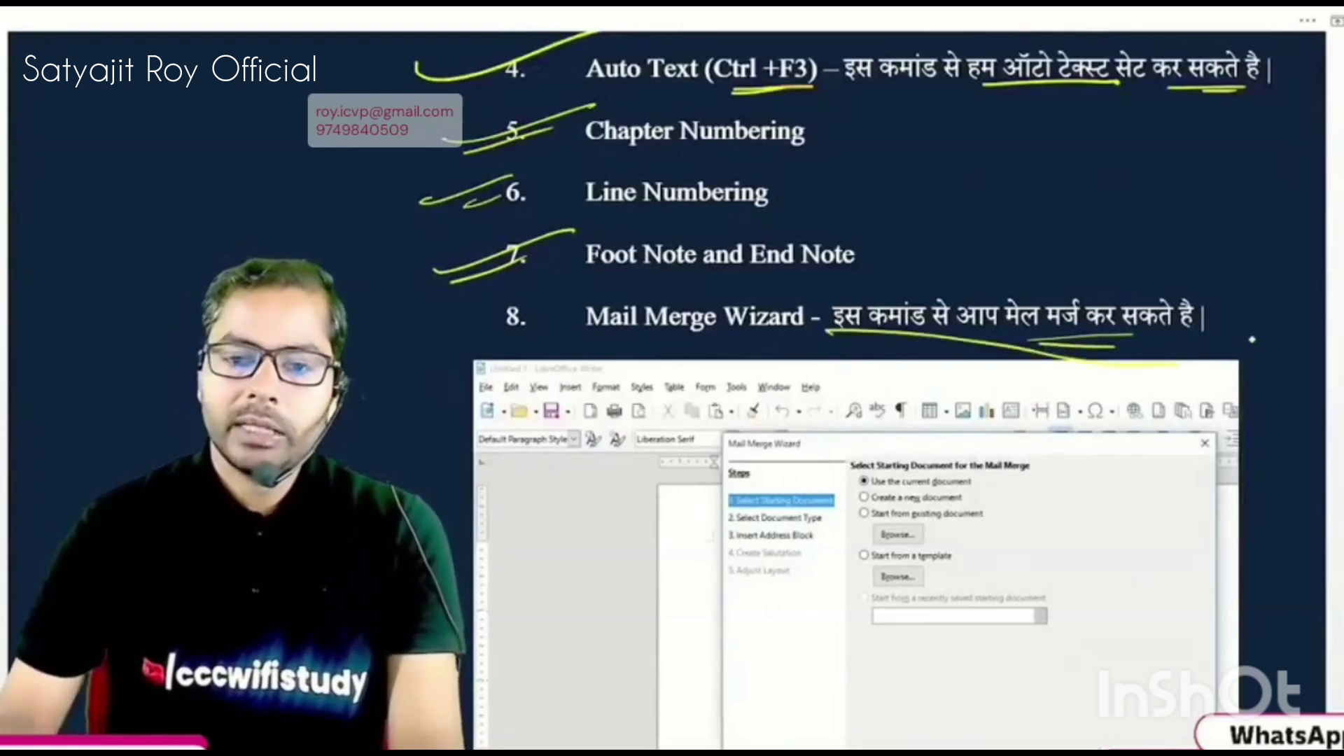
- Switch to LibreOffice Writer, view the AutoText dialog and close it, then open the Mail Merge Wizard
{"action": "scroll", "coordinate": [1253, 339], "scroll_direction": "down", "scroll_amount": 5}
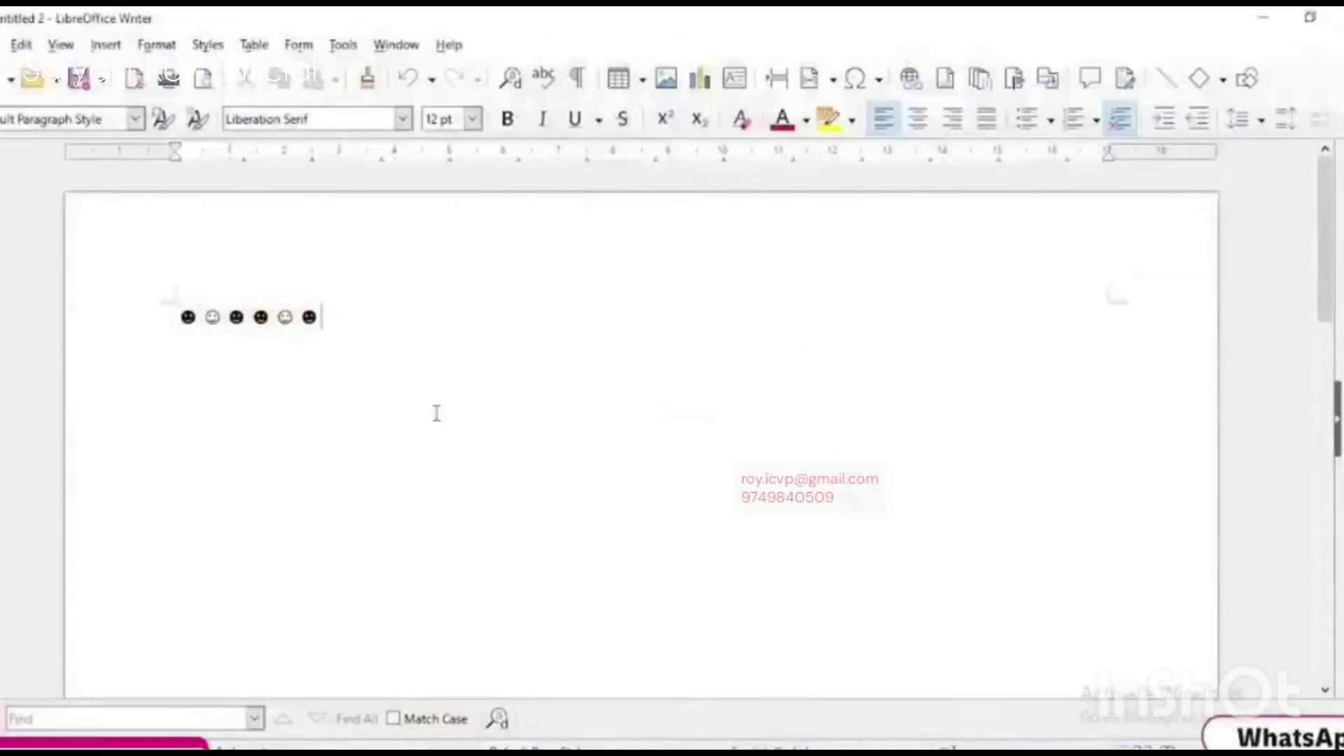
{"action": "left_click", "coordinate": [340, 45]}
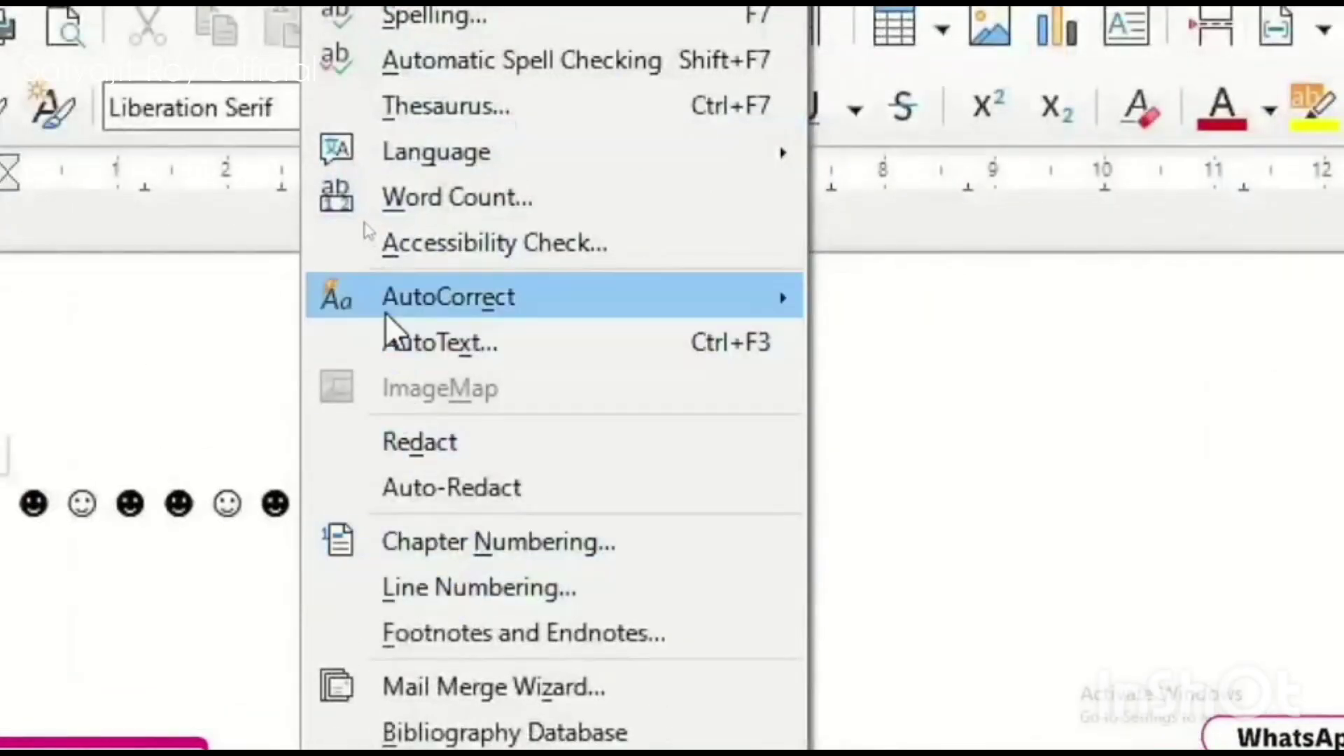
{"action": "left_click", "coordinate": [455, 342]}
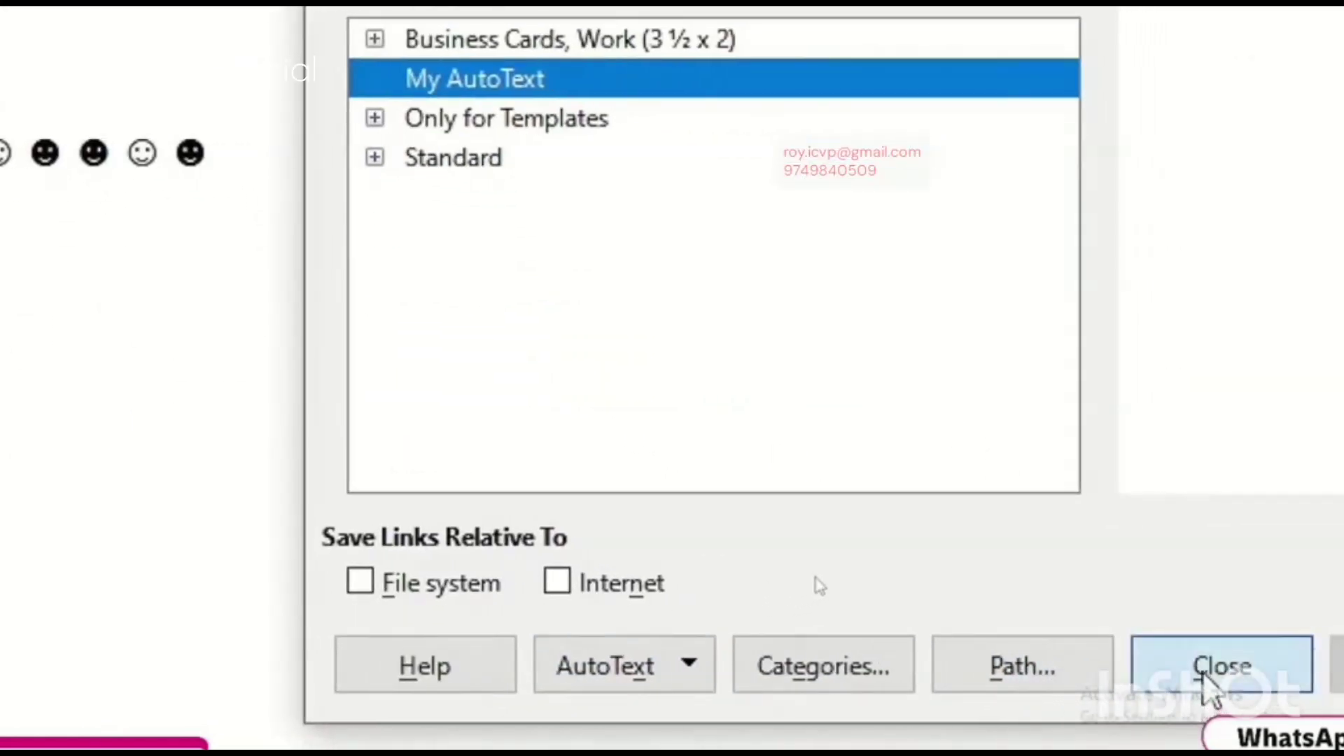
{"action": "left_click", "coordinate": [1295, 690]}
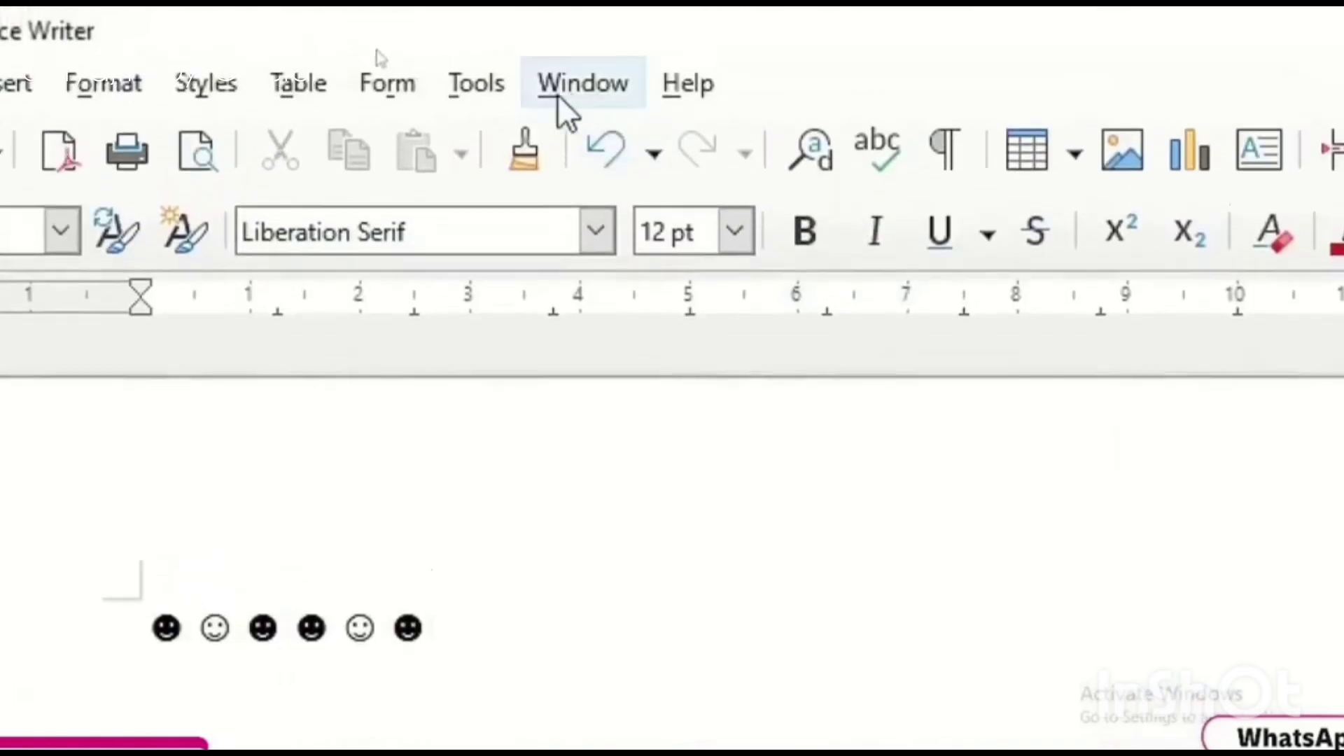
{"action": "left_click", "coordinate": [477, 82]}
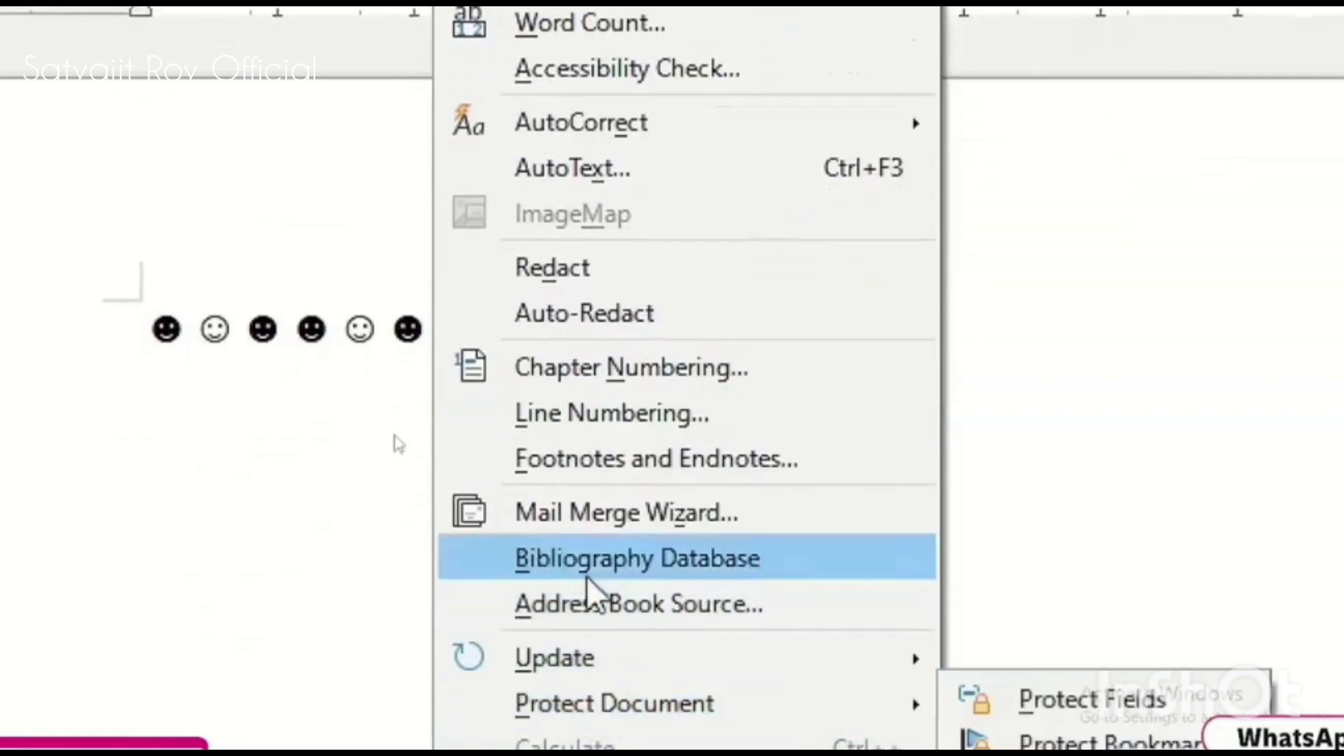
{"action": "left_click", "coordinate": [615, 511]}
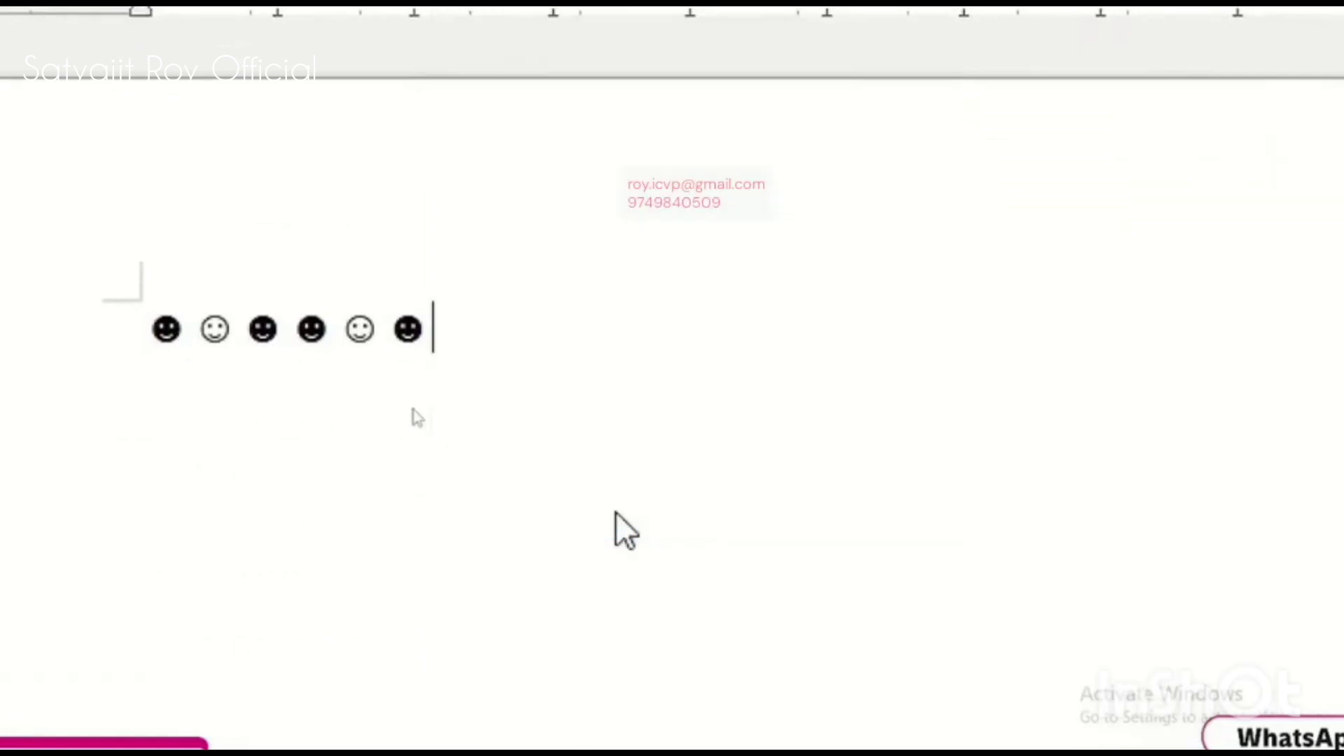
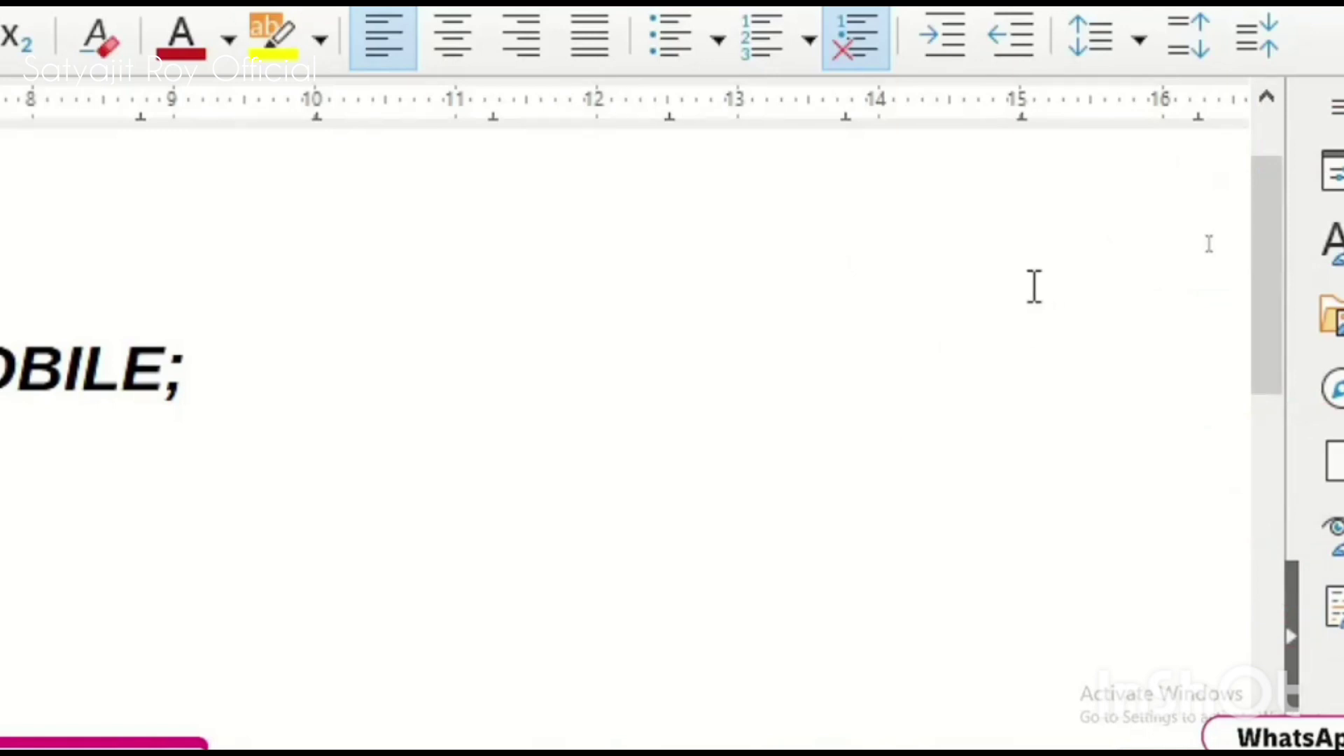
- Hide the sidebar and show it again
{"action": "key", "text": "ctrl+F5"}
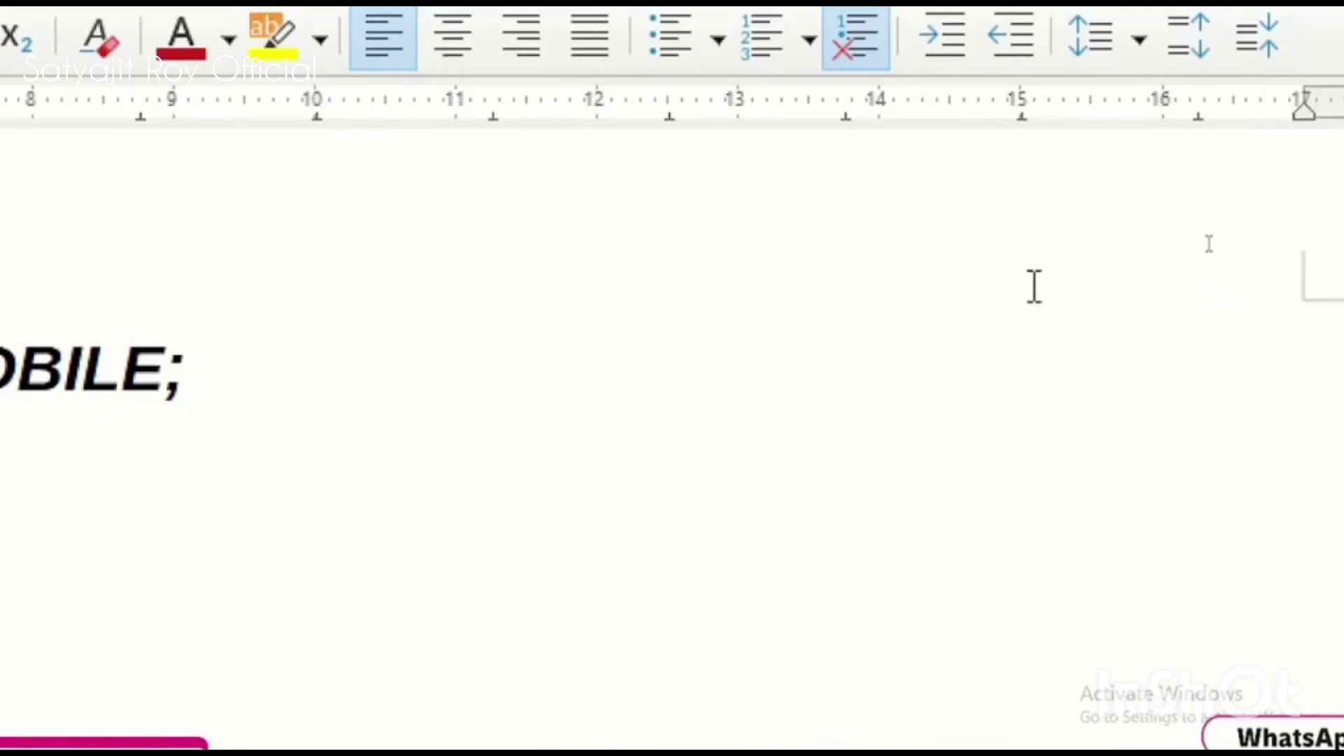
{"action": "key", "text": "ctrl+F5"}
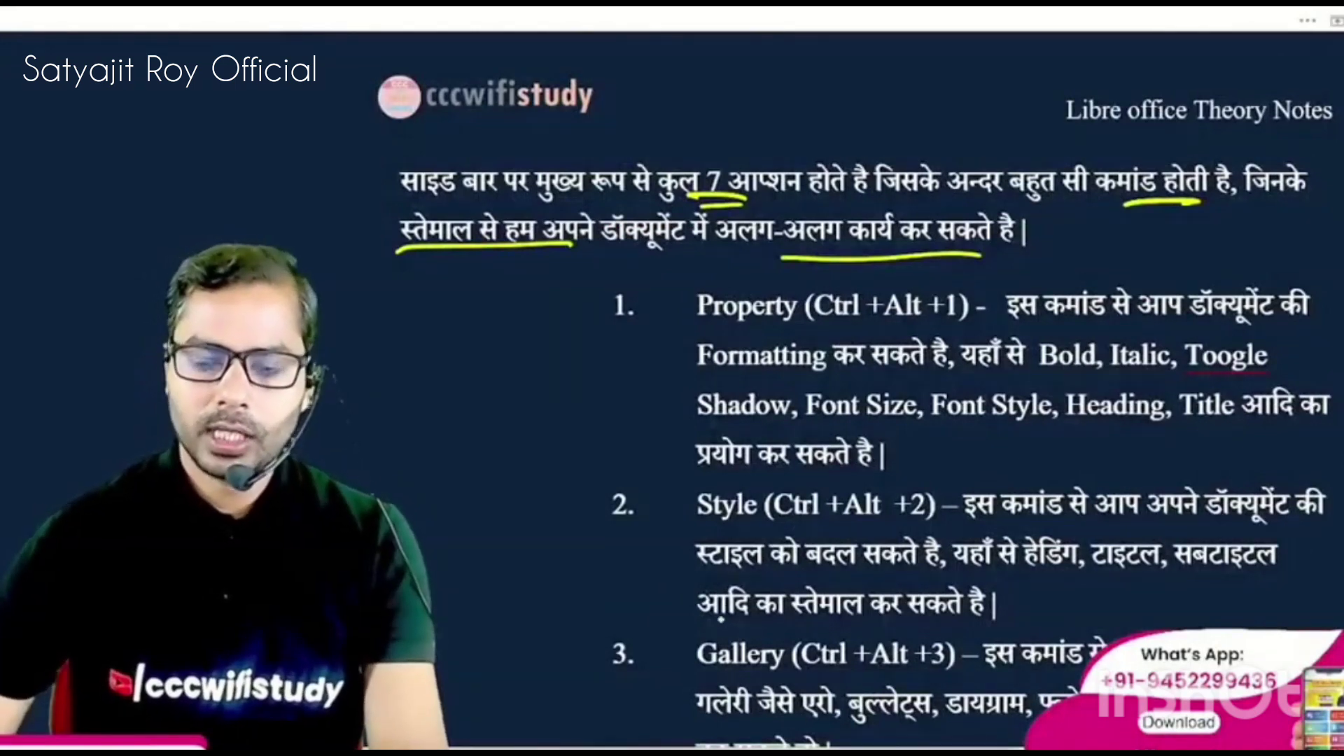
- Switch to the notes, mark the Property entry with two ticks, and underline its name, shortcut and formatting keywords such as Bold, Italic and Heading
{"action": "left_click_drag", "start_coordinate": [507, 316], "coordinate": [721, 257]}
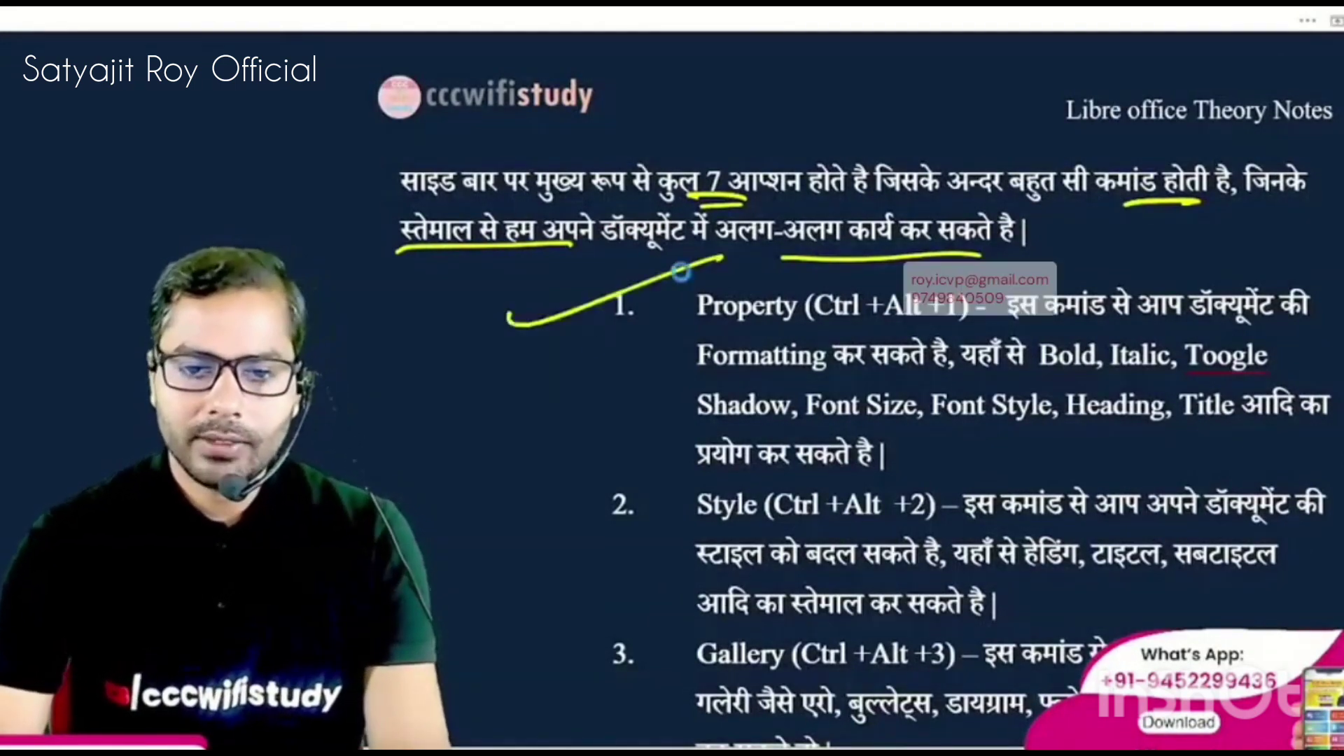
{"action": "left_click_drag", "start_coordinate": [529, 346], "coordinate": [671, 302]}
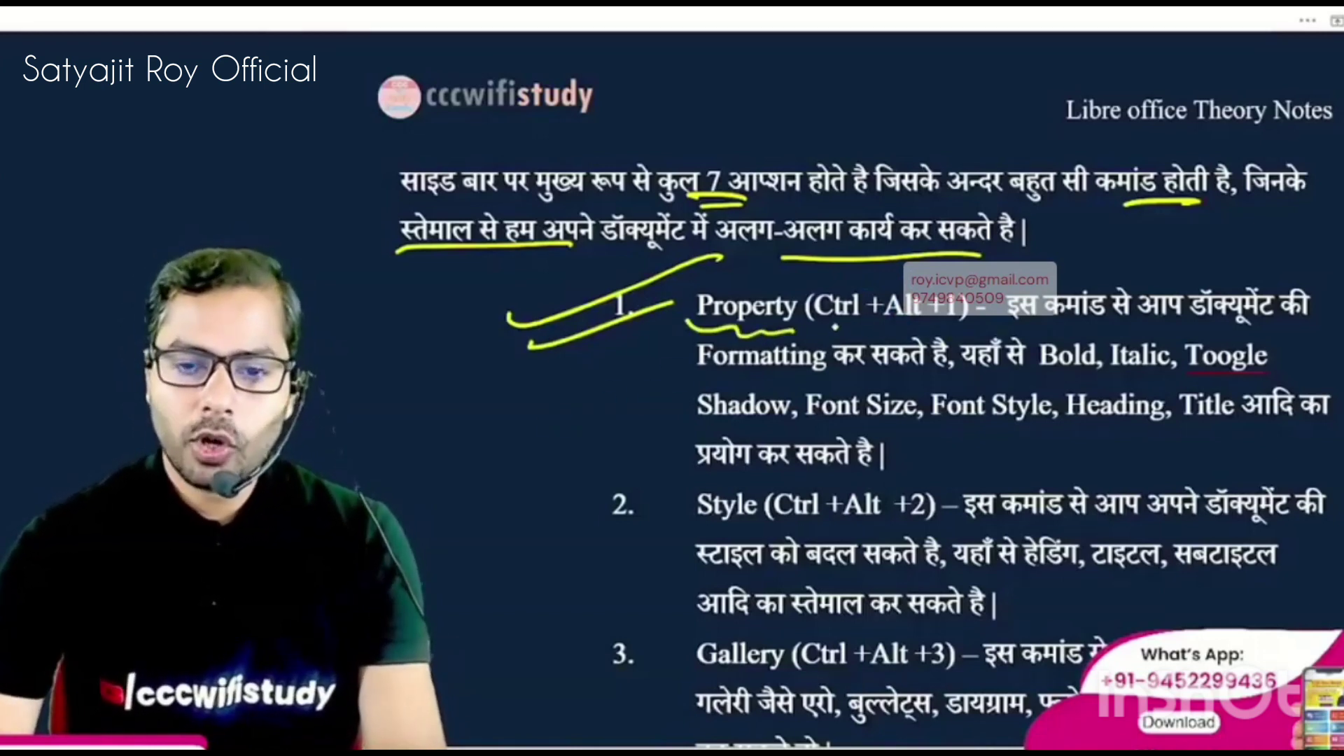
{"action": "left_click_drag", "start_coordinate": [826, 327], "coordinate": [865, 332]}
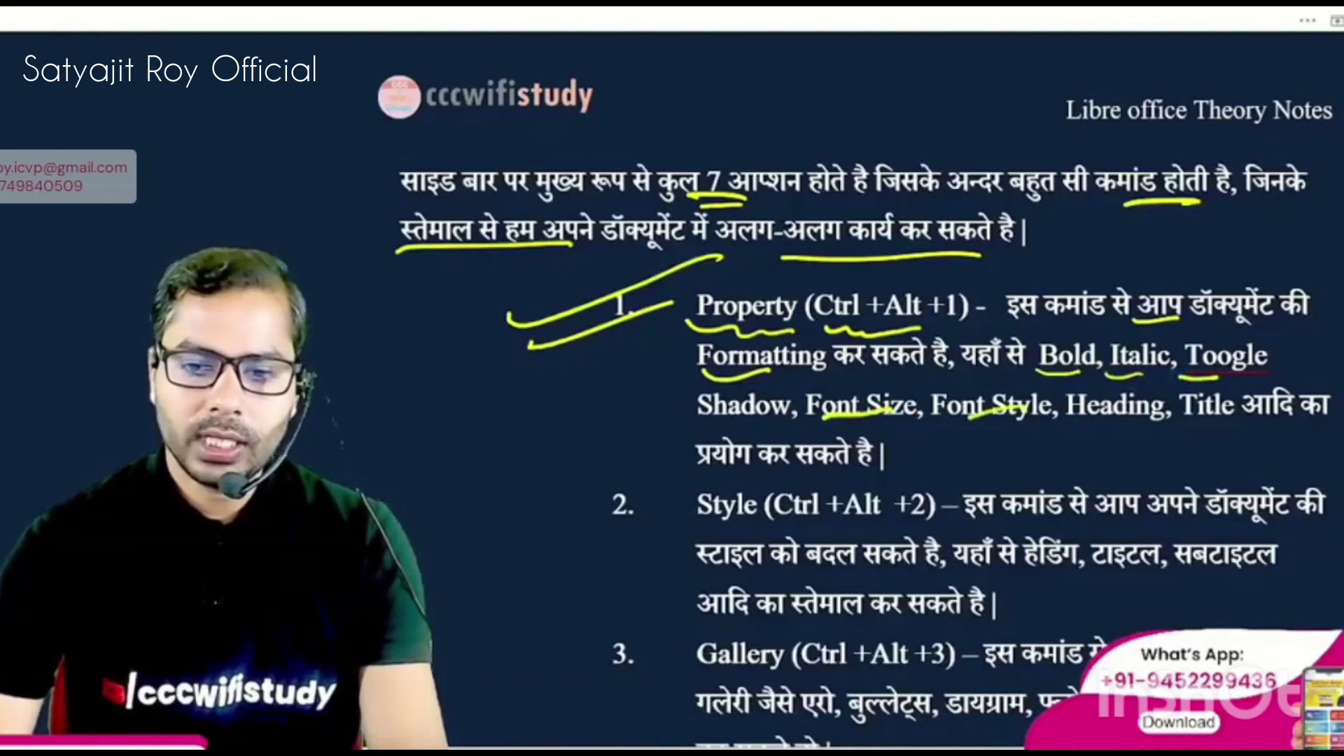
{"action": "left_click_drag", "start_coordinate": [1164, 429], "coordinate": [1095, 443]}
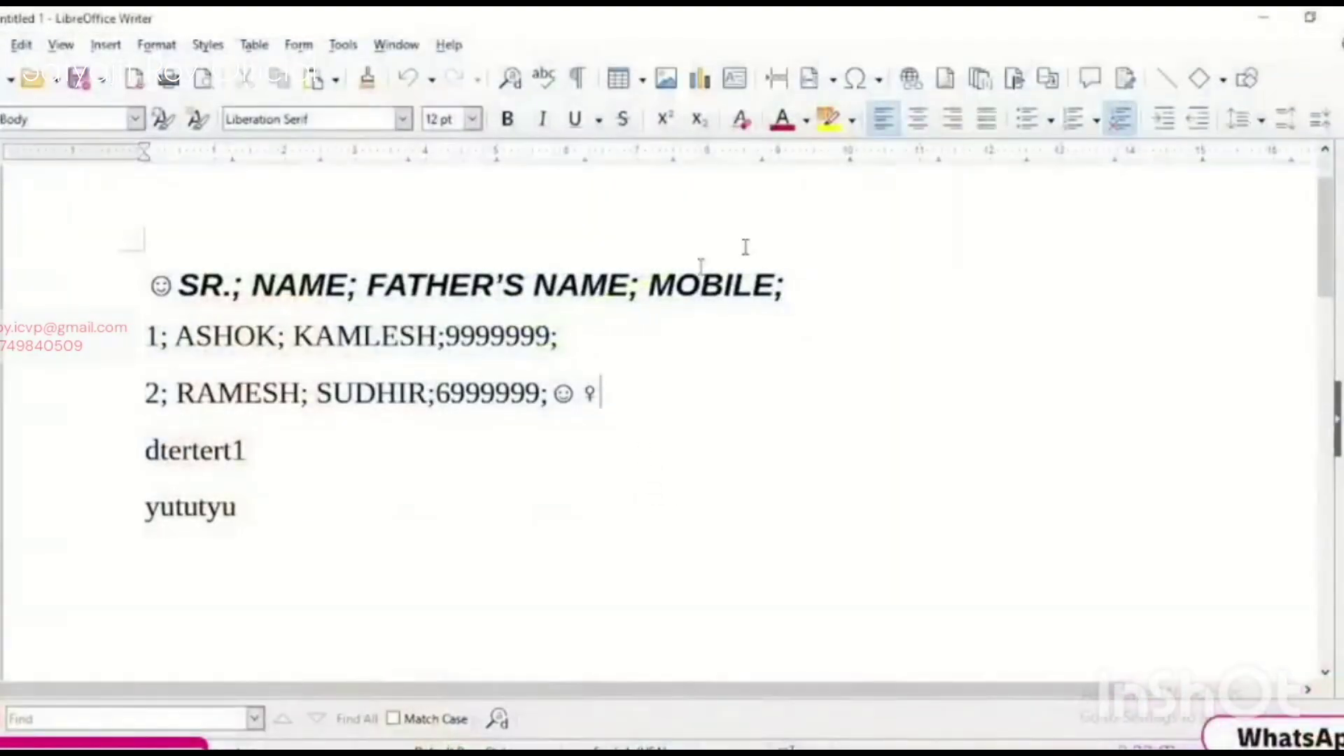
- Switch to LibreOffice Writer, open the sidebar's Properties and examine the paragraph style, font, underline and shadow options
{"action": "left_click", "coordinate": [1334, 259]}
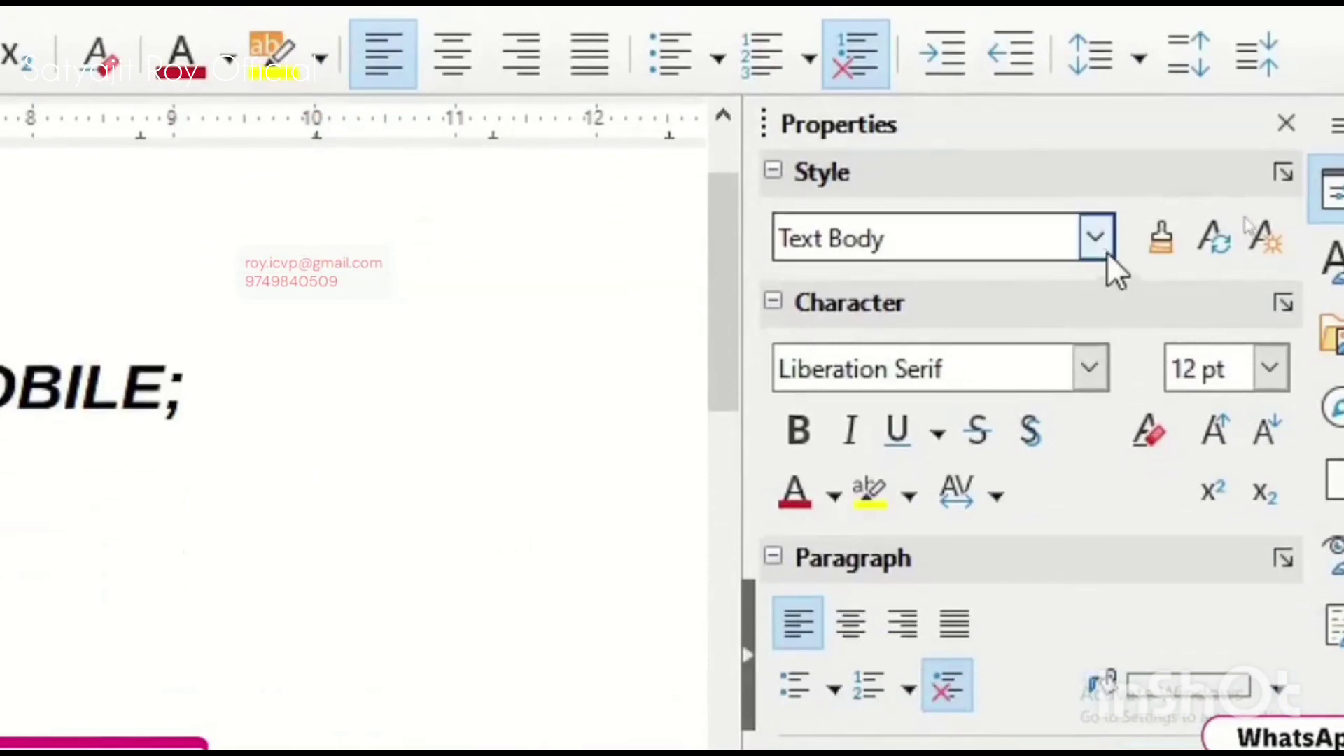
{"action": "left_click", "coordinate": [1096, 415]}
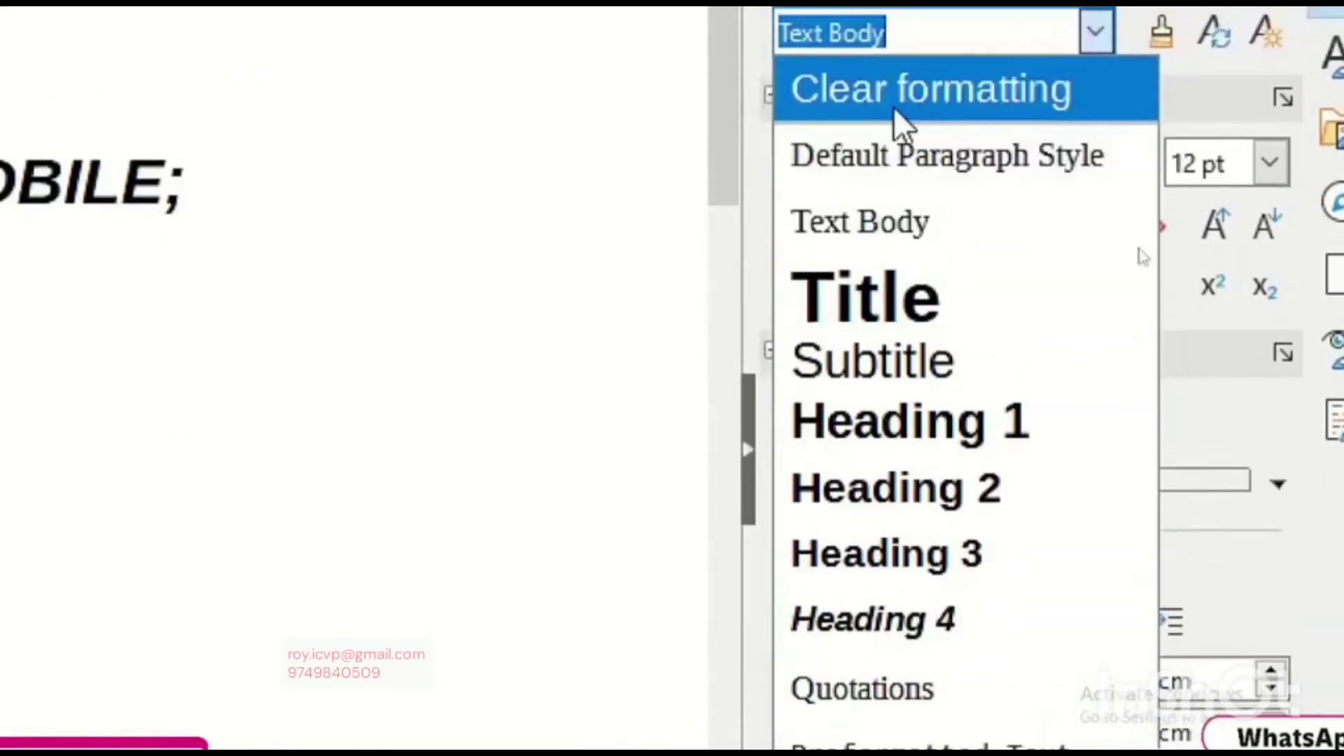
{"action": "left_click", "coordinate": [640, 205]}
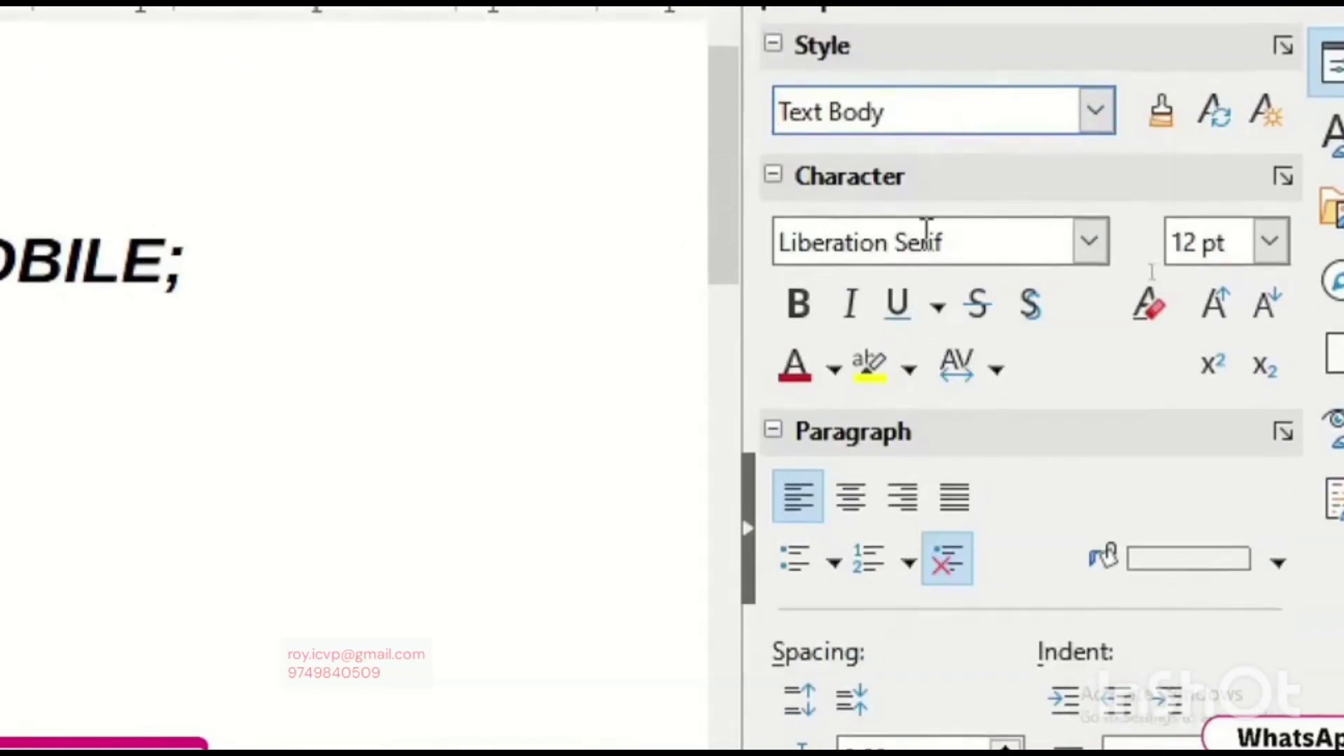
{"action": "left_click", "coordinate": [1089, 249]}
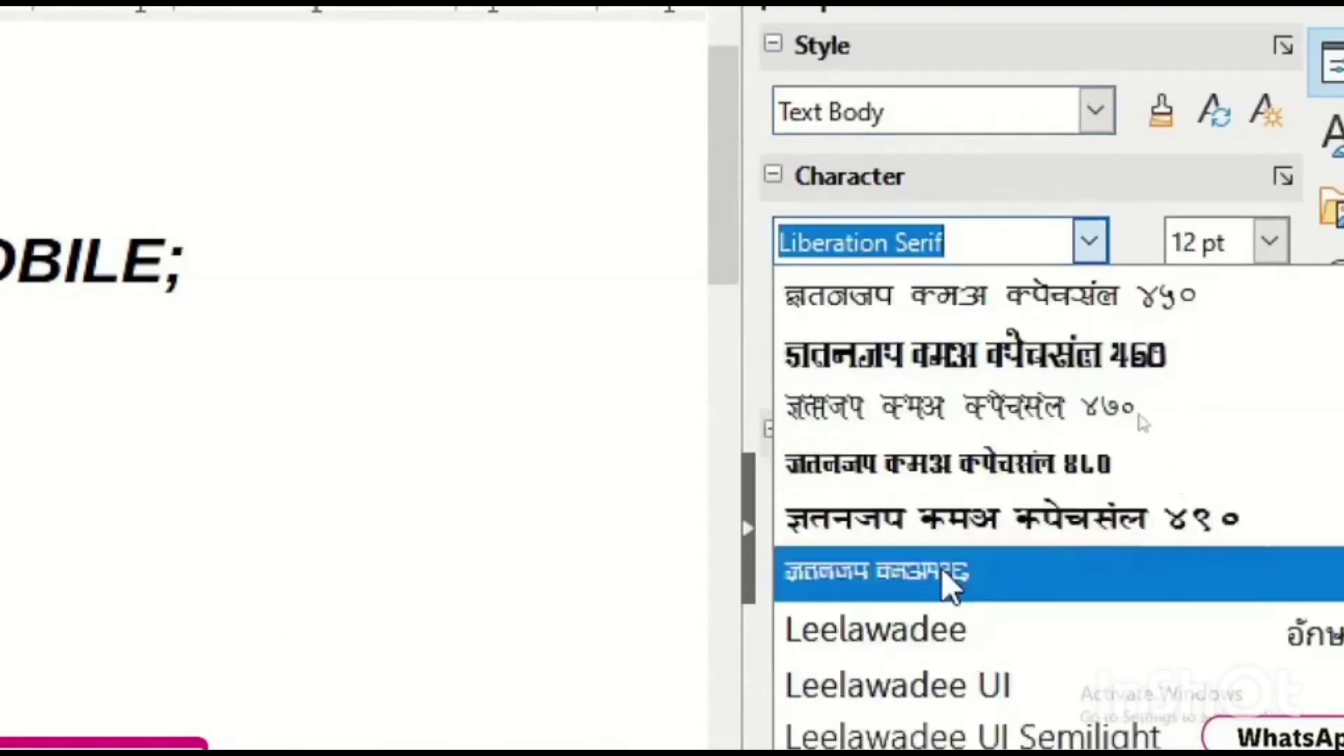
{"action": "left_click", "coordinate": [690, 350]}
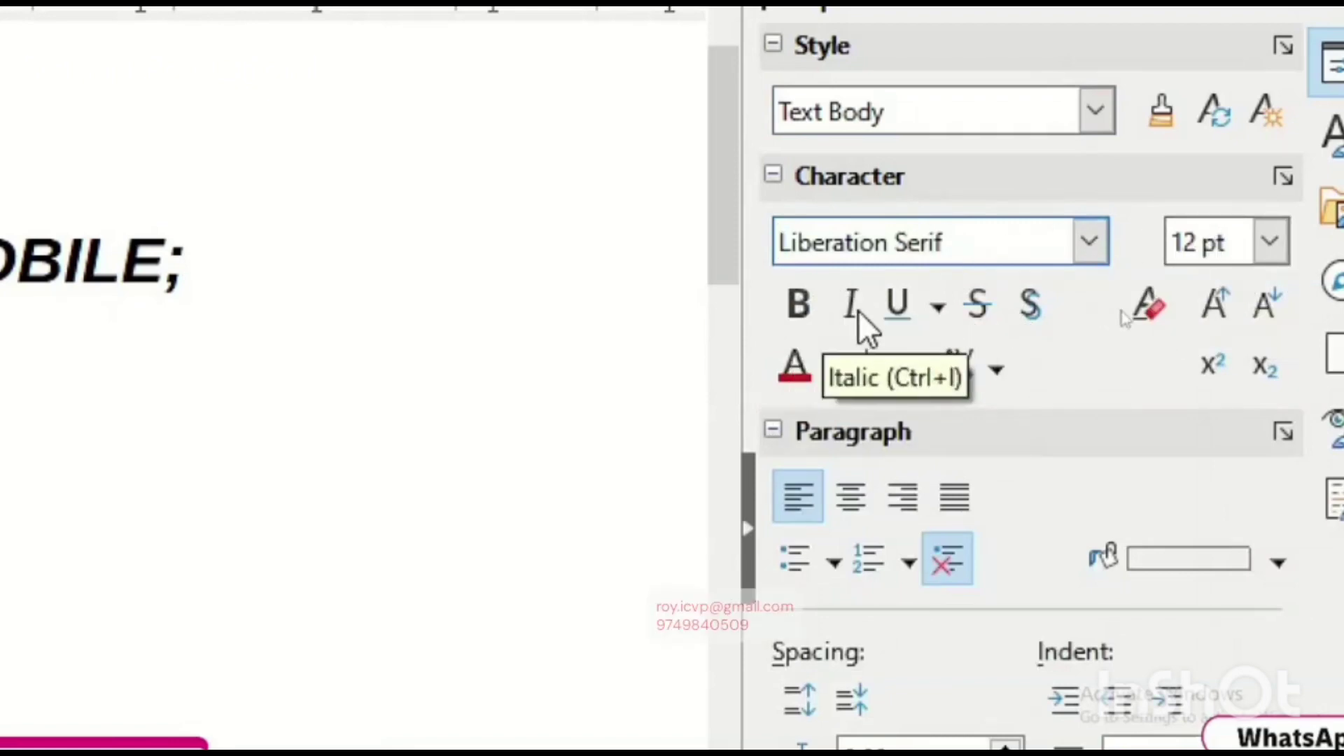
{"action": "left_click", "coordinate": [939, 306]}
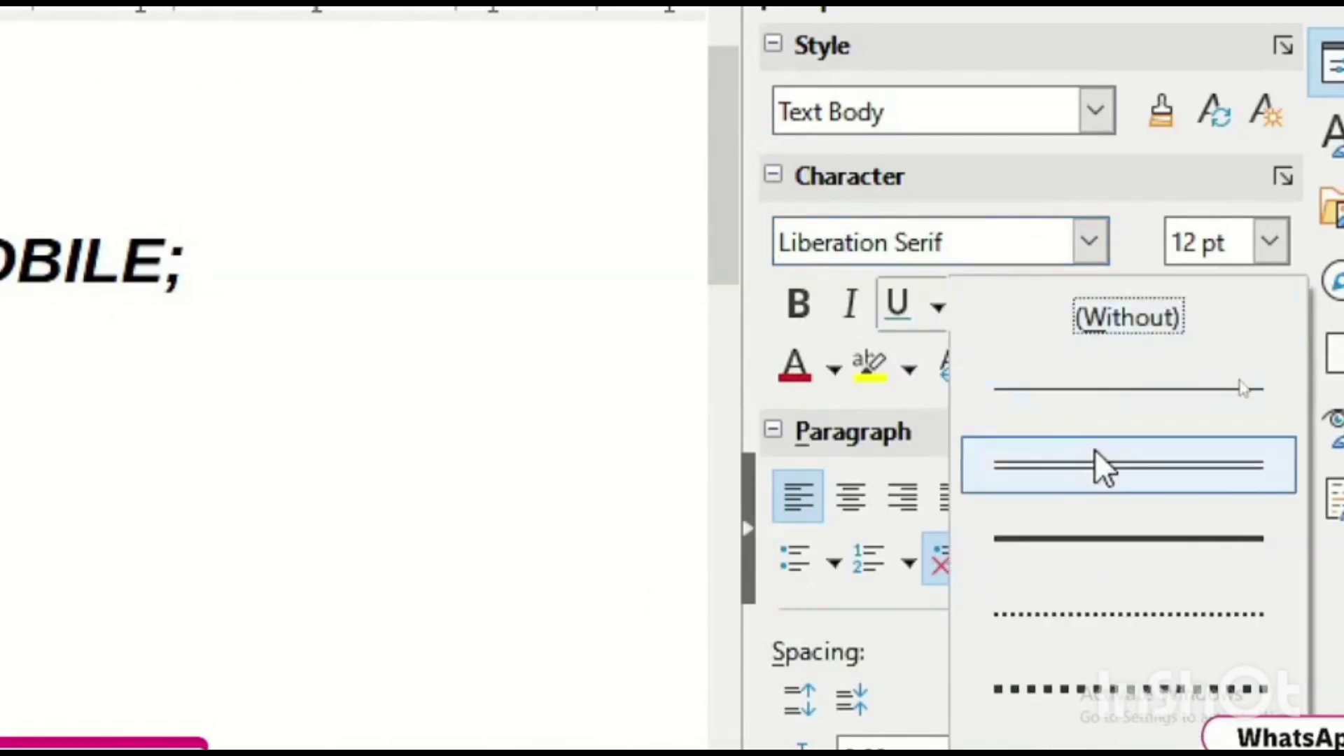
{"action": "left_click", "coordinate": [889, 294]}
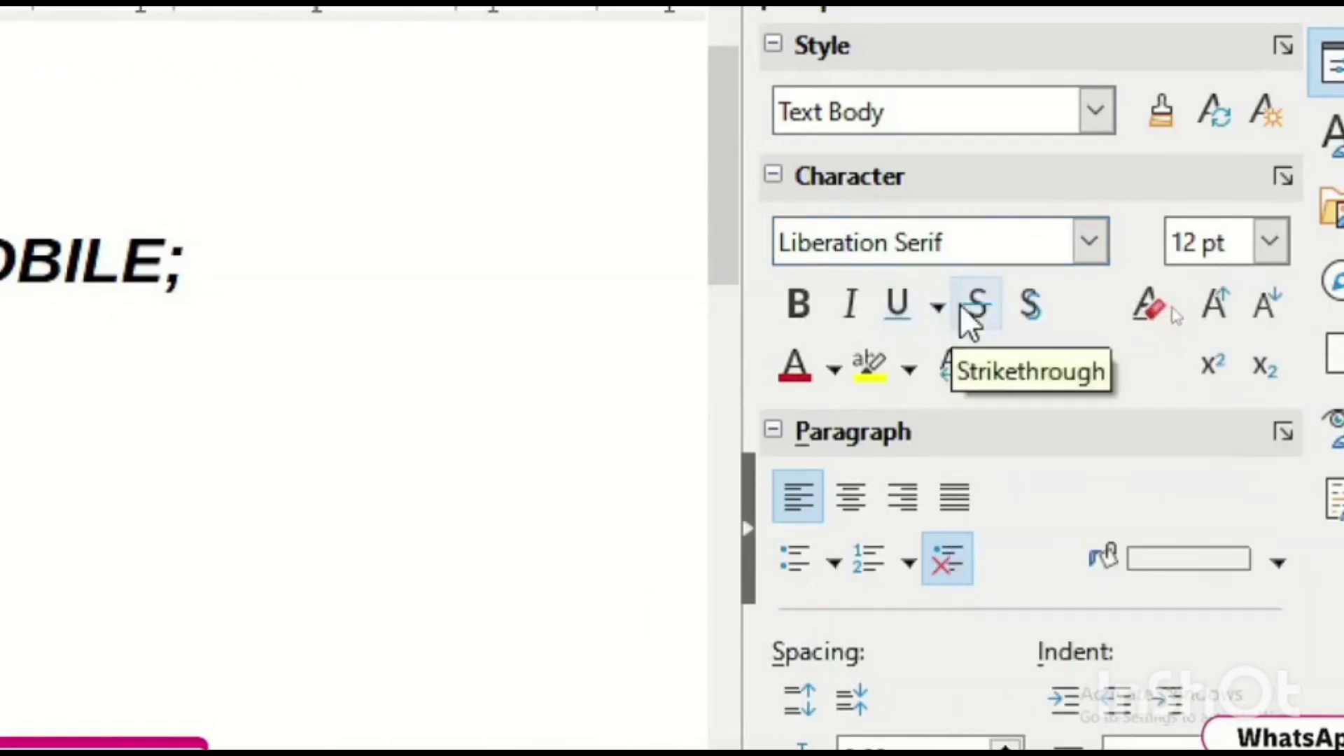
{"action": "left_click", "coordinate": [1025, 301]}
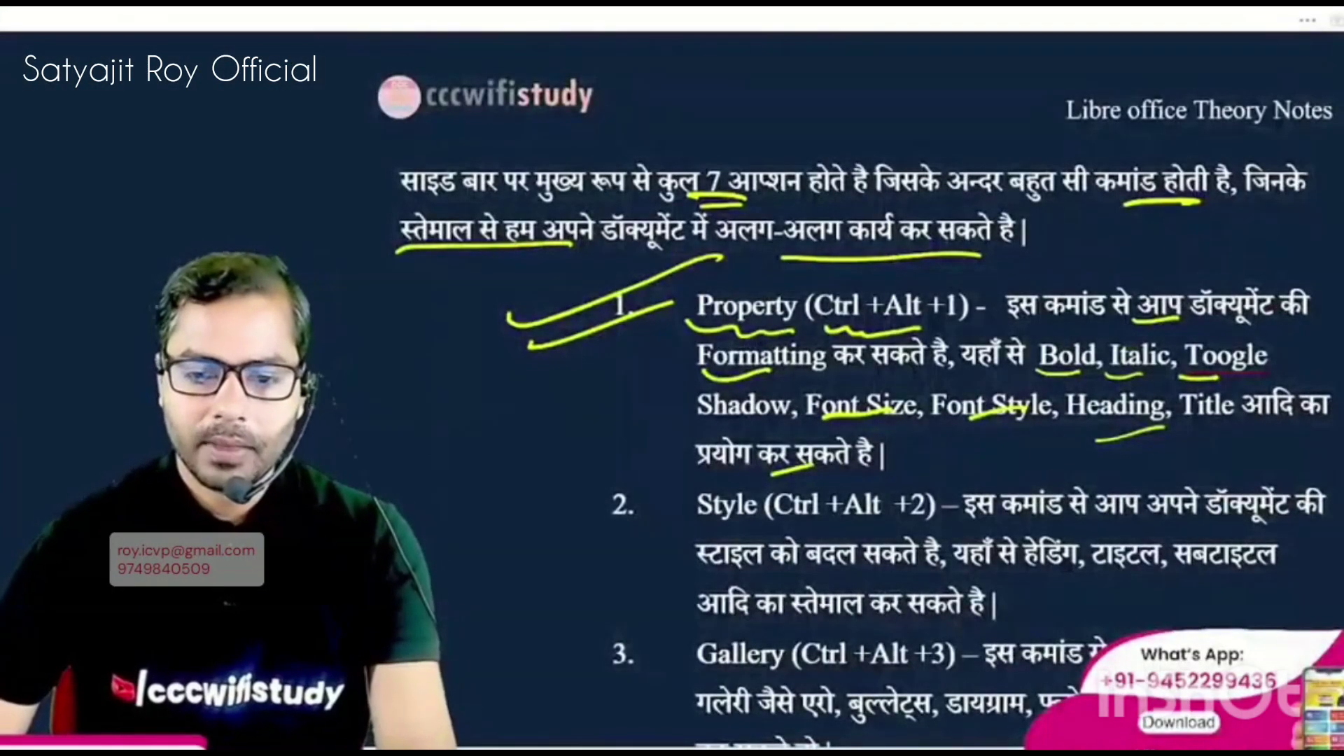
- Switch to the notes, tick the Style entry, and underline its Ctrl +Alt +2 shortcut and parts of its description
{"action": "scroll", "coordinate": [861, 420], "scroll_direction": "down", "scroll_amount": 2}
{"action": "scroll", "coordinate": [687, 570], "scroll_direction": "down", "scroll_amount": 2}
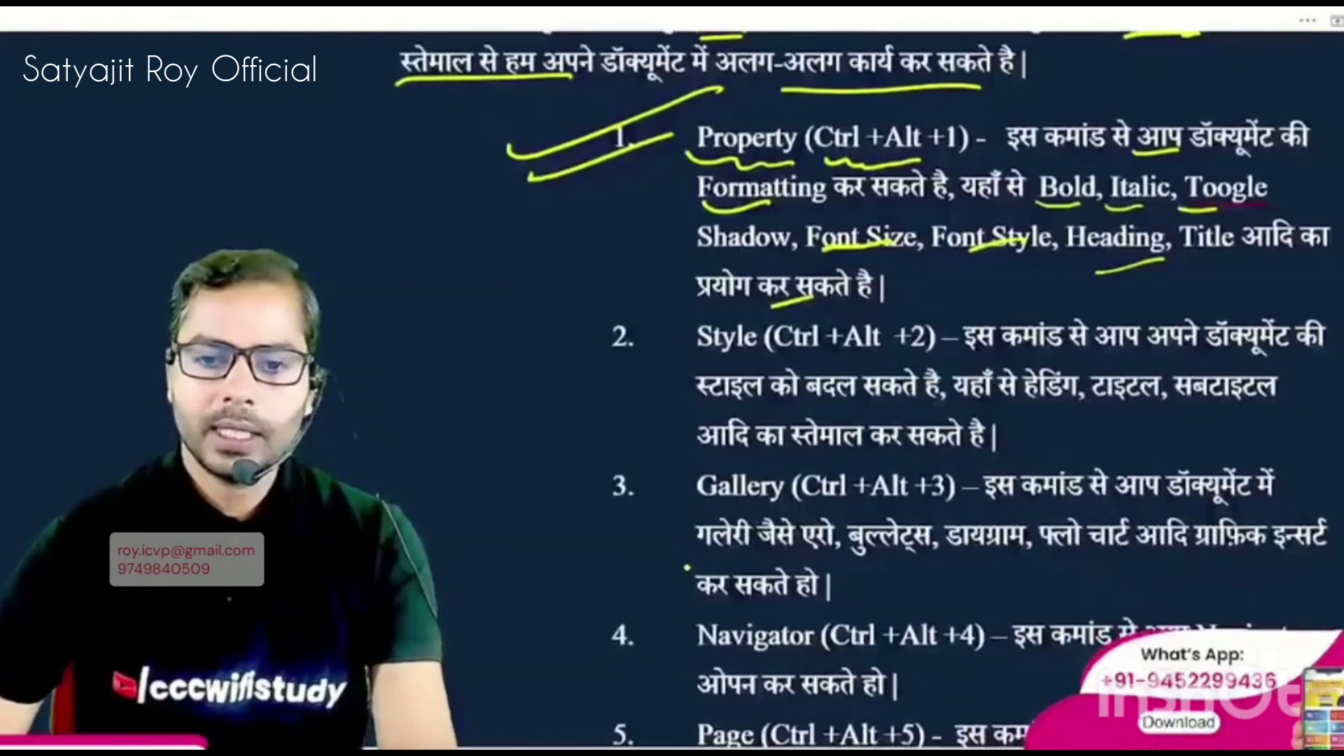
{"action": "left_click_drag", "start_coordinate": [514, 326], "coordinate": [690, 282]}
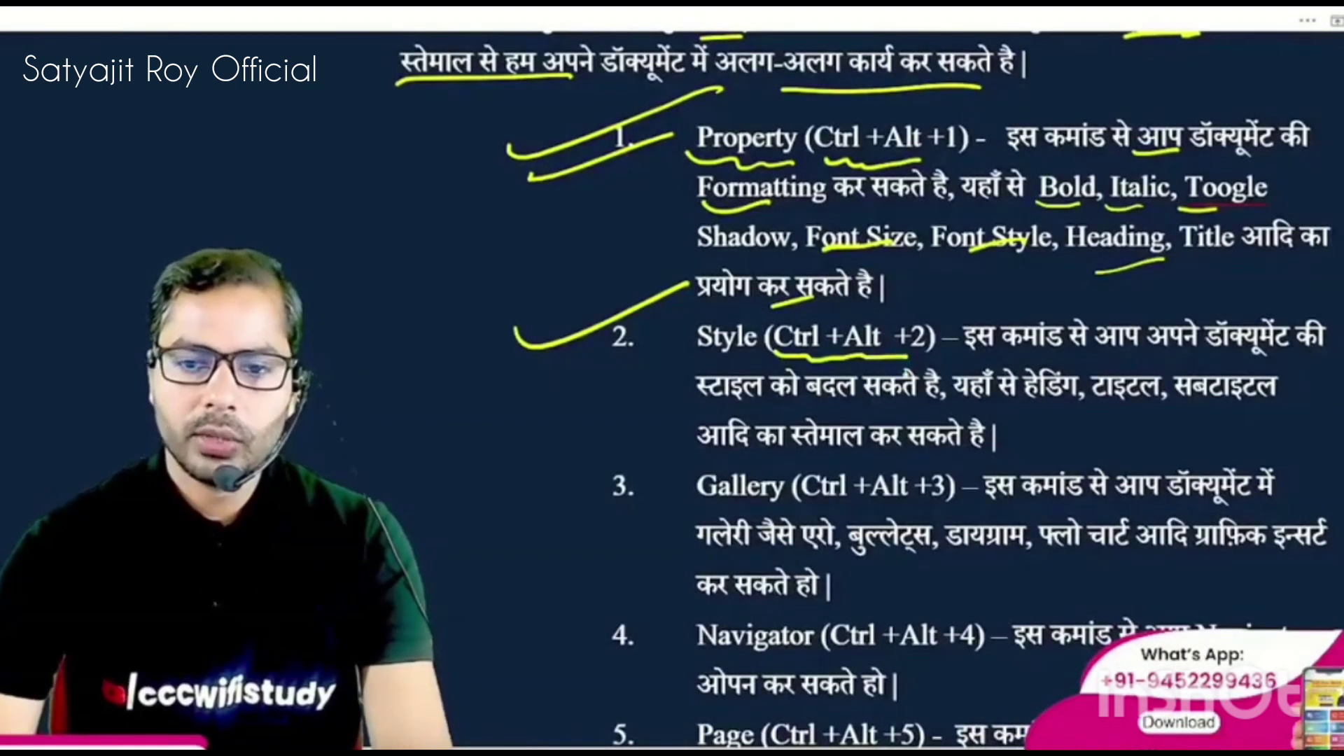
{"action": "left_click_drag", "start_coordinate": [960, 348], "coordinate": [1060, 348]}
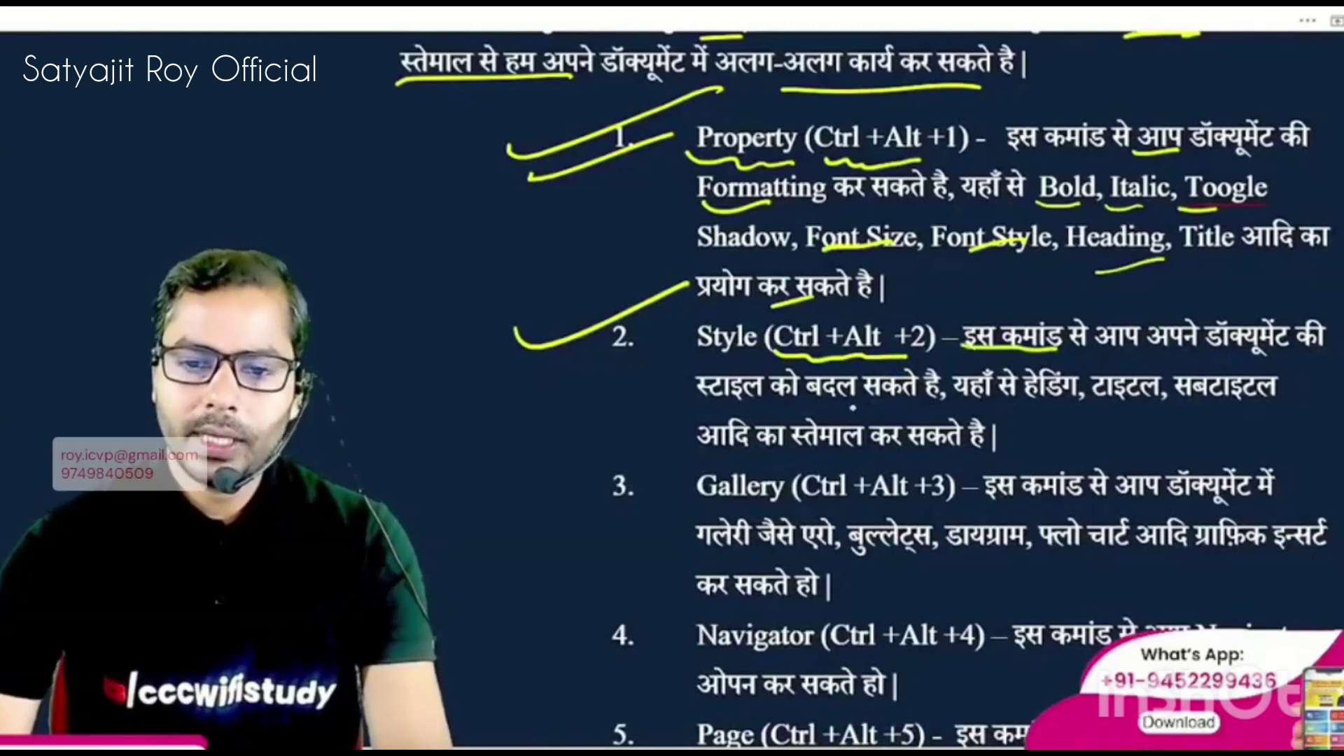
{"action": "left_click_drag", "start_coordinate": [683, 401], "coordinate": [774, 398]}
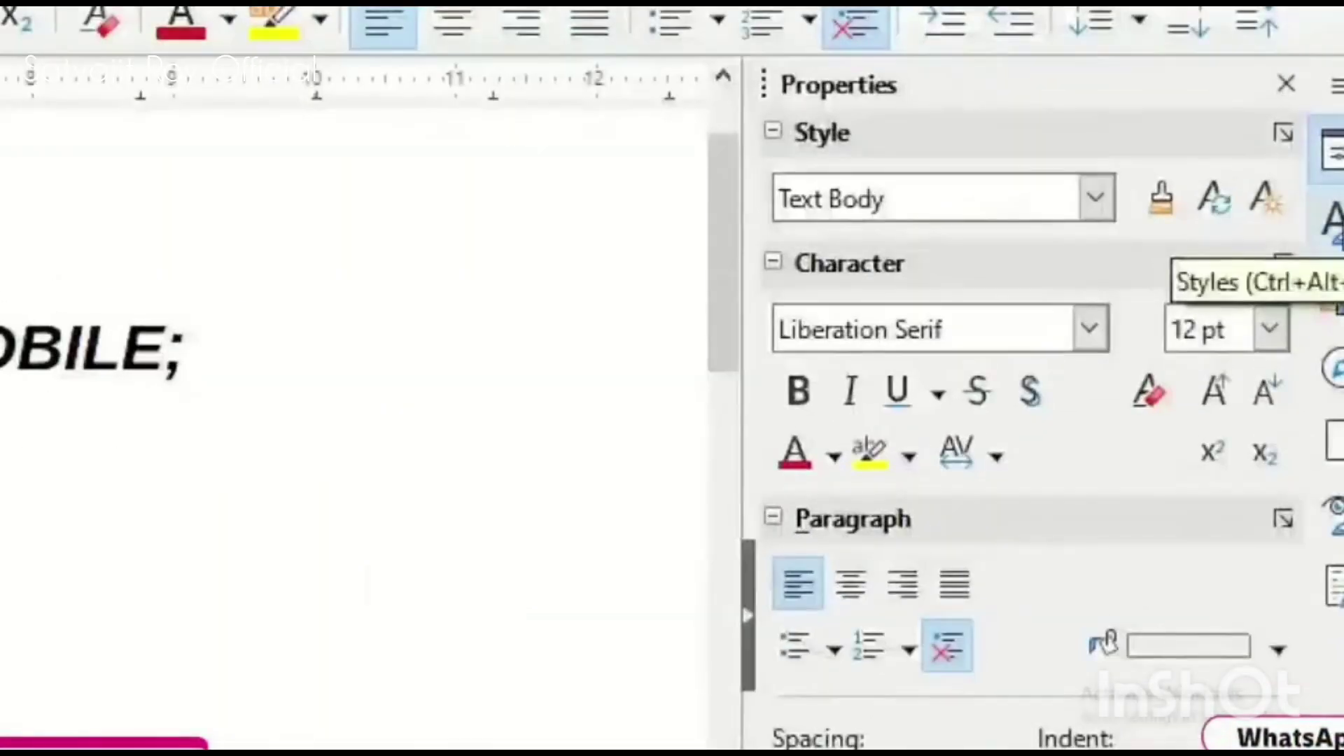
- Switch to LibreOffice Writer, open the sidebar's Styles and look through paragraph styles such as Heading and List Contents
{"action": "left_click", "coordinate": [1341, 224]}
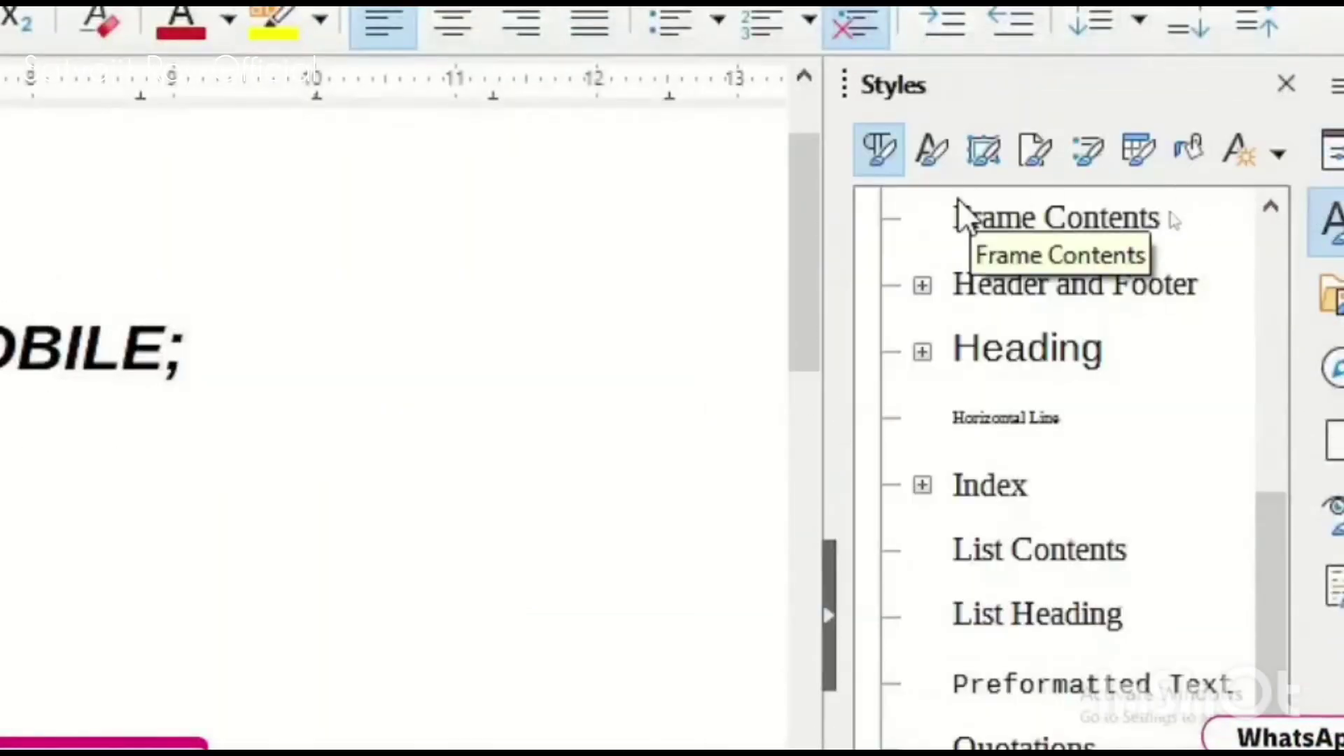
{"action": "left_click", "coordinate": [1032, 343]}
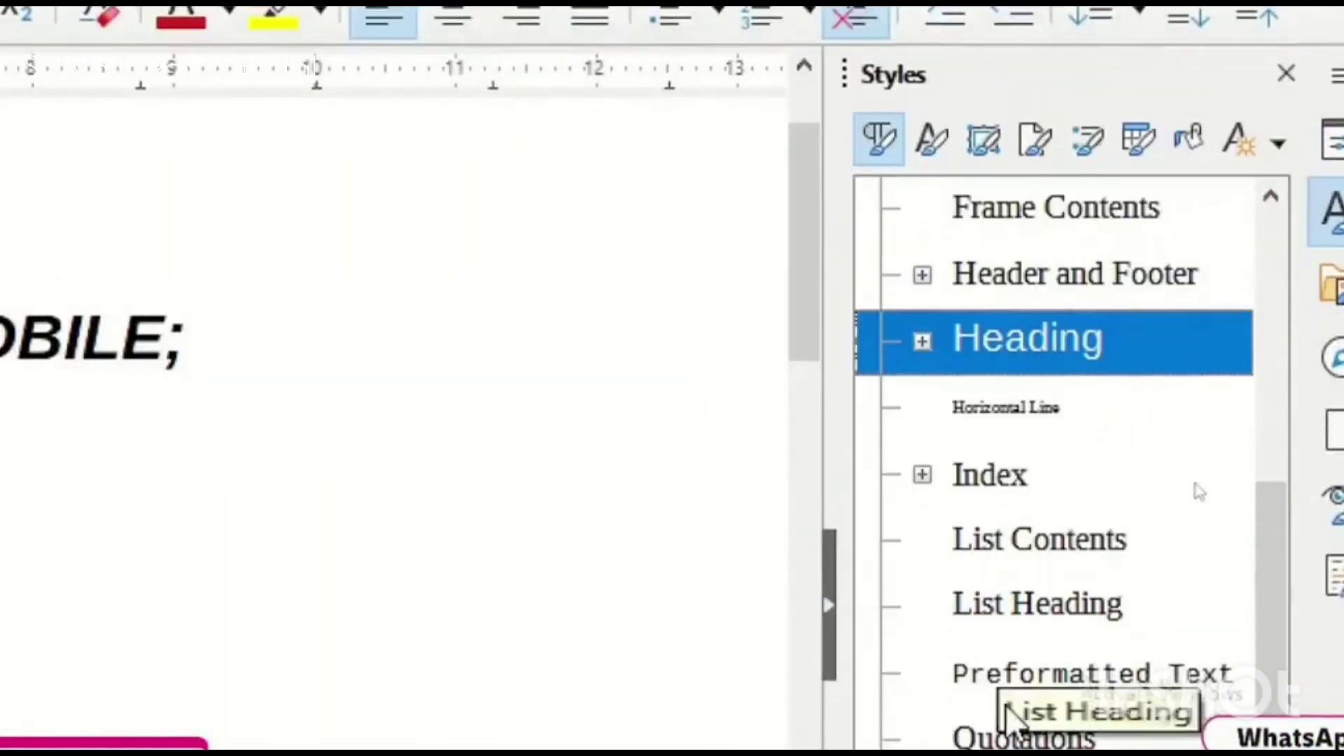
{"action": "left_click", "coordinate": [1028, 651]}
{"action": "left_click", "coordinate": [1022, 526]}
{"action": "left_click", "coordinate": [1005, 452]}
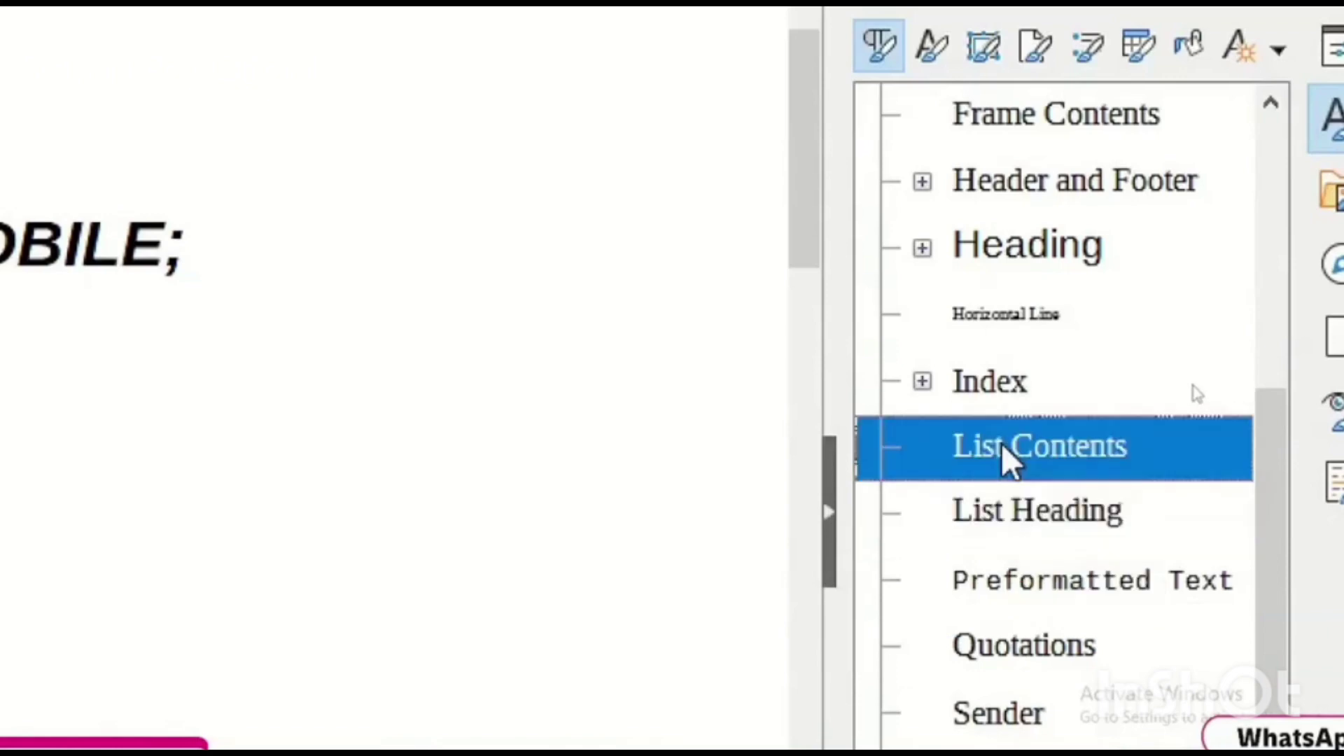
{"action": "left_click", "coordinate": [977, 253]}
{"action": "left_click", "coordinate": [1039, 713]}
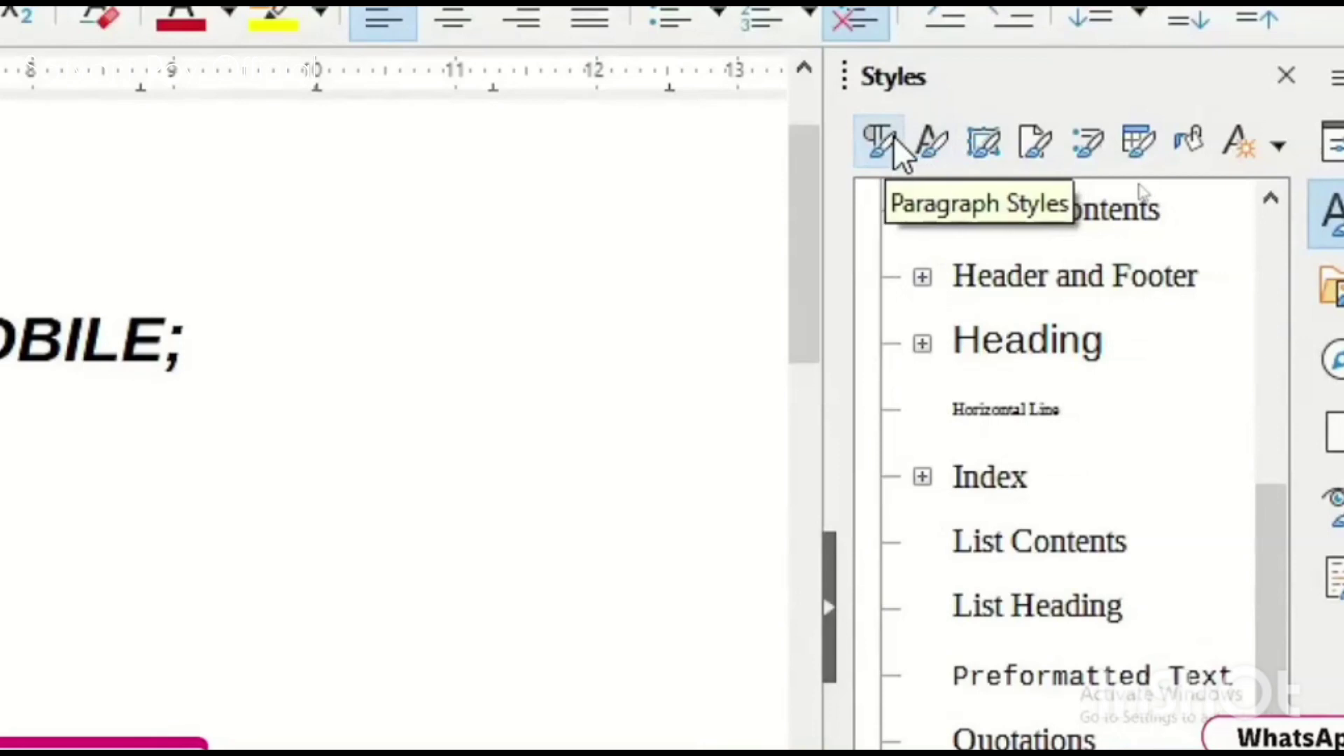
- View the character, frame and page styles, and select the First Page style
{"action": "left_click", "coordinate": [930, 149]}
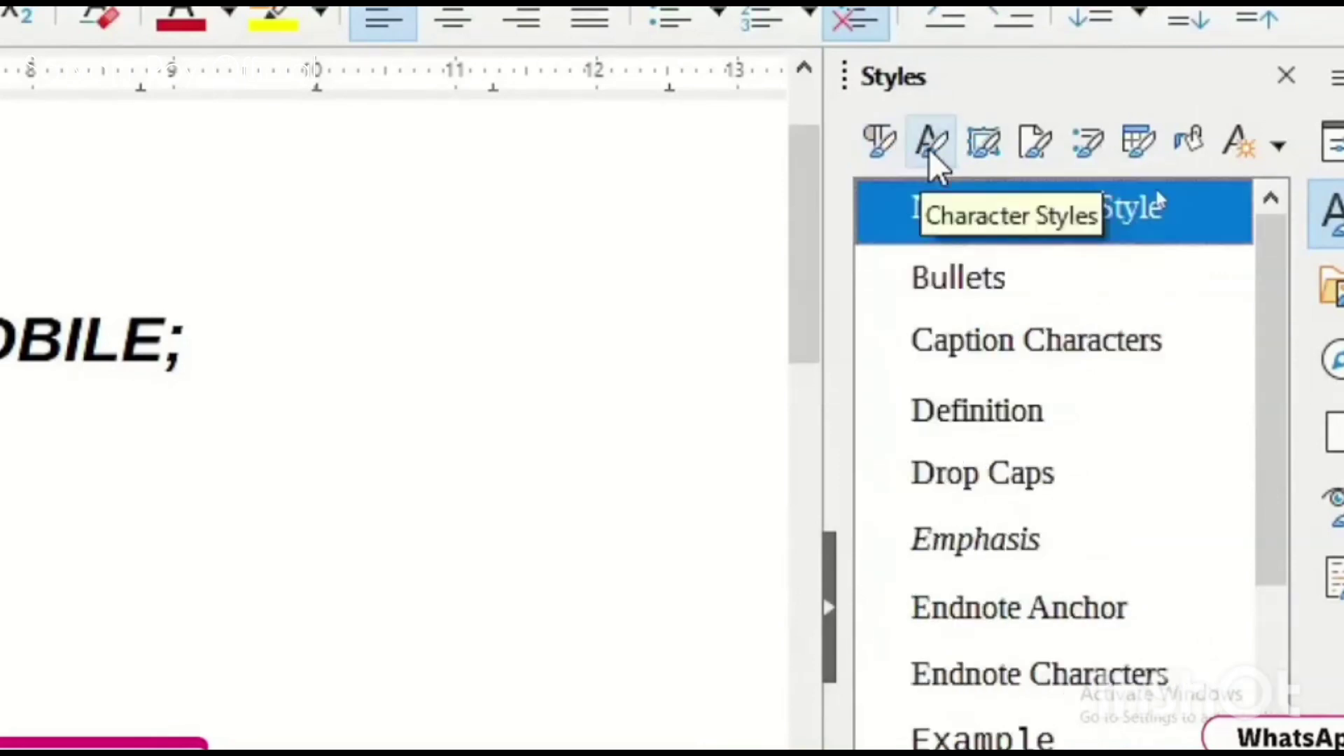
{"action": "left_click", "coordinate": [980, 150]}
{"action": "left_click", "coordinate": [1022, 151]}
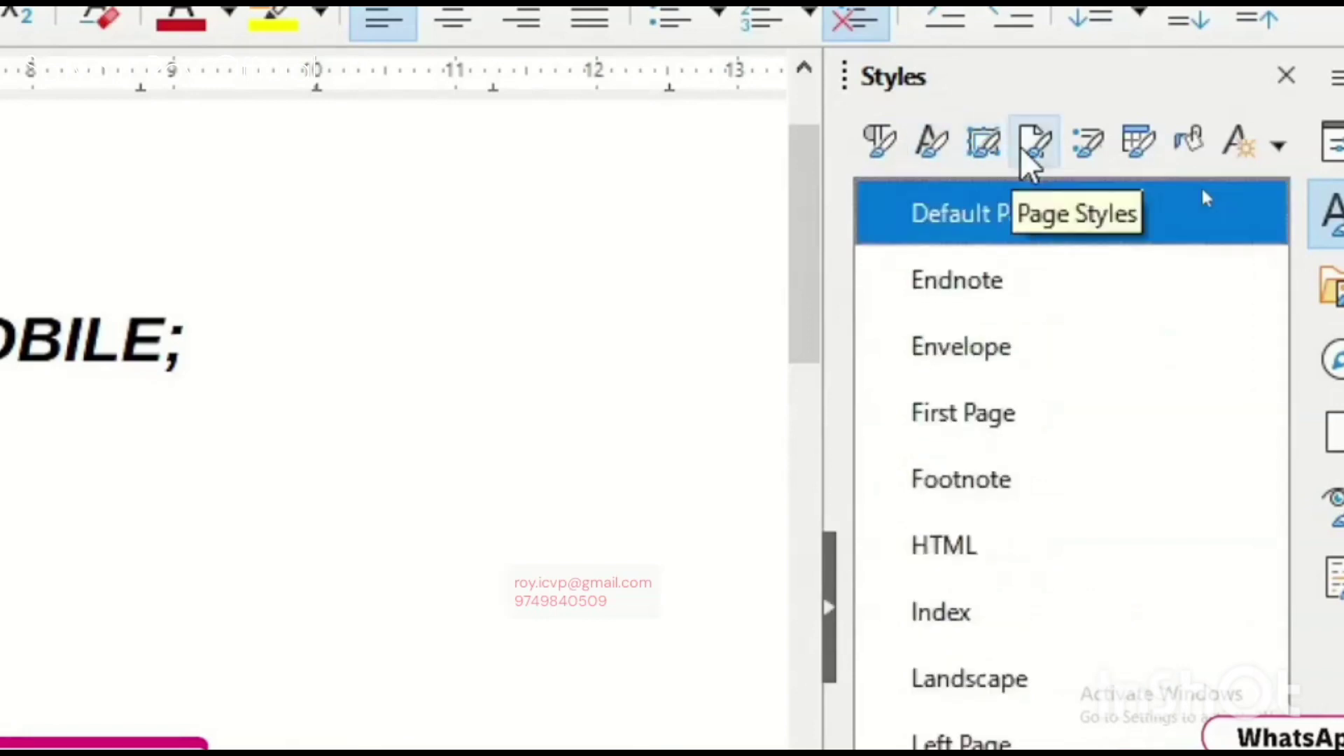
{"action": "left_click", "coordinate": [1020, 392]}
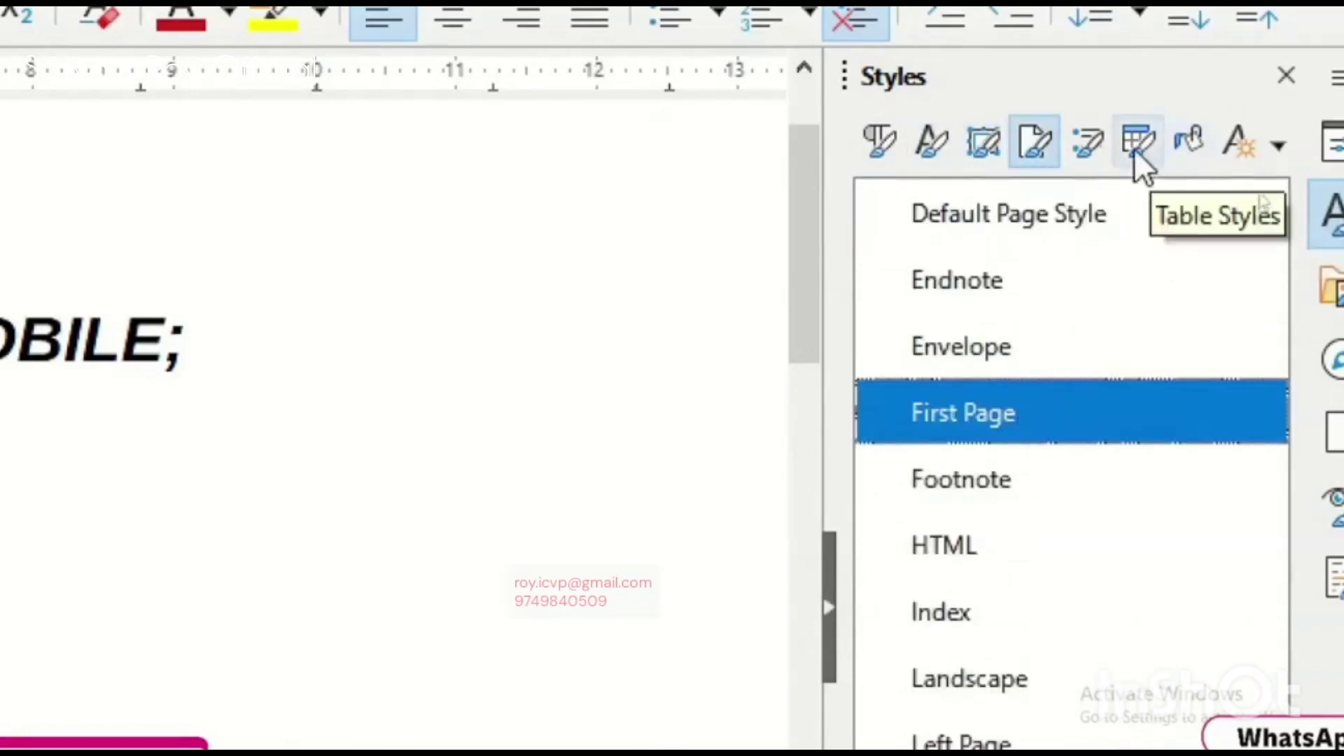